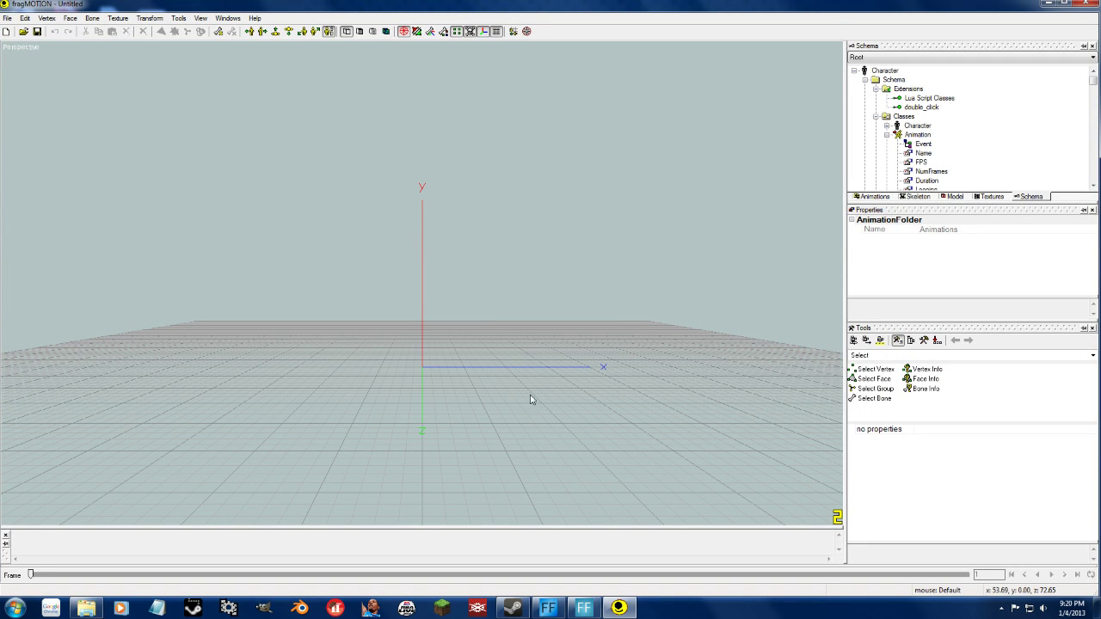
Open the model HMLTopRails.x from the Models folder of Pro Wrestling X Editor.
click(1063, 4)
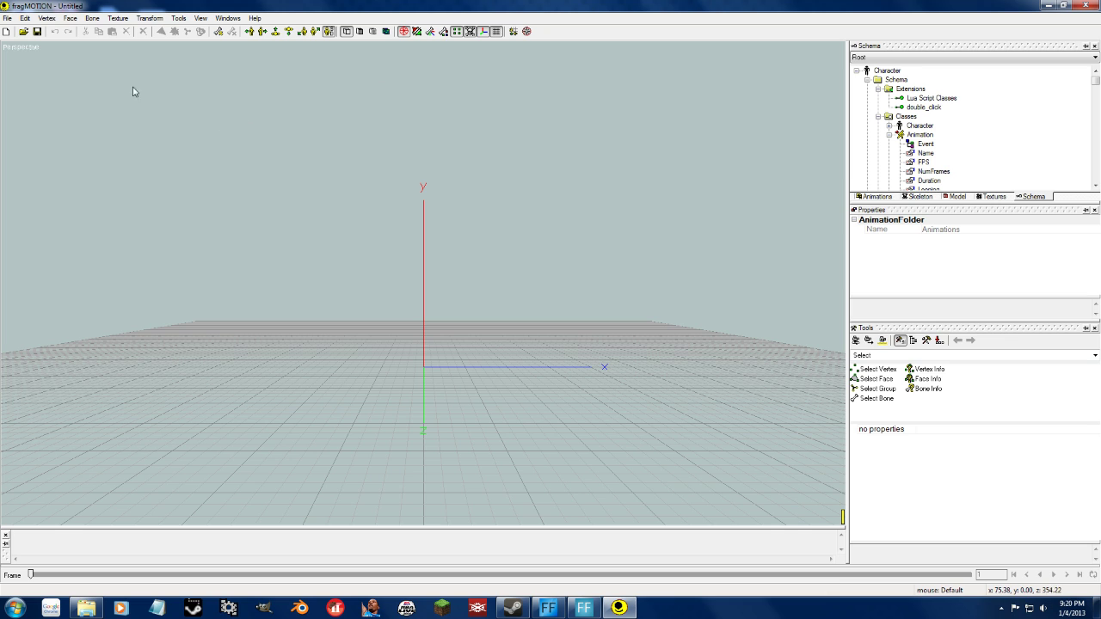
click(23, 32)
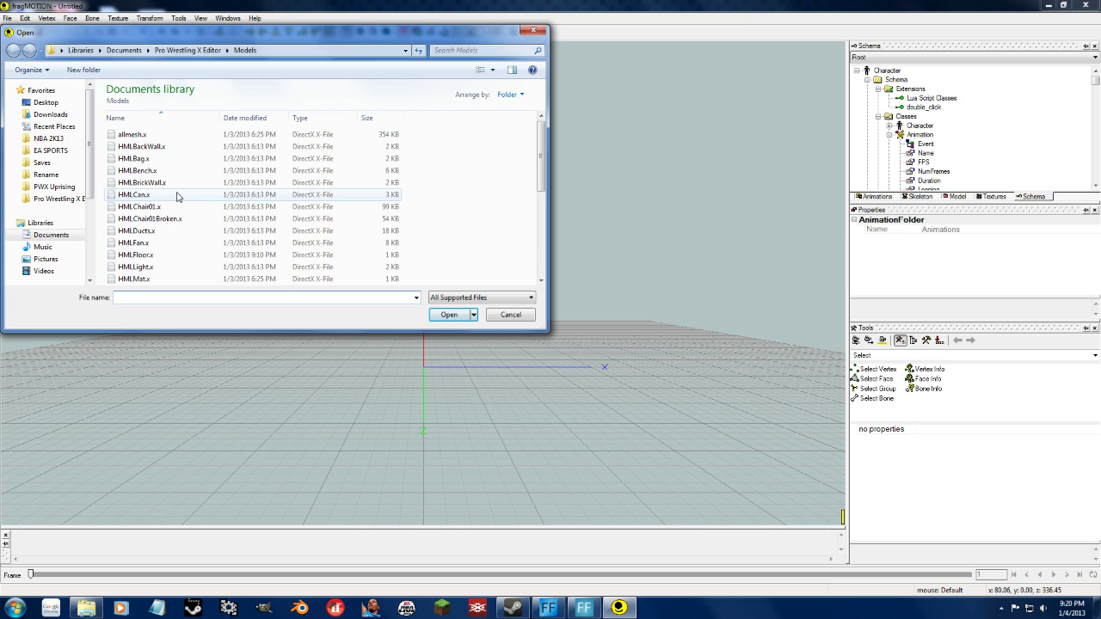
click(177, 243)
scroll(180, 244, down, 3)
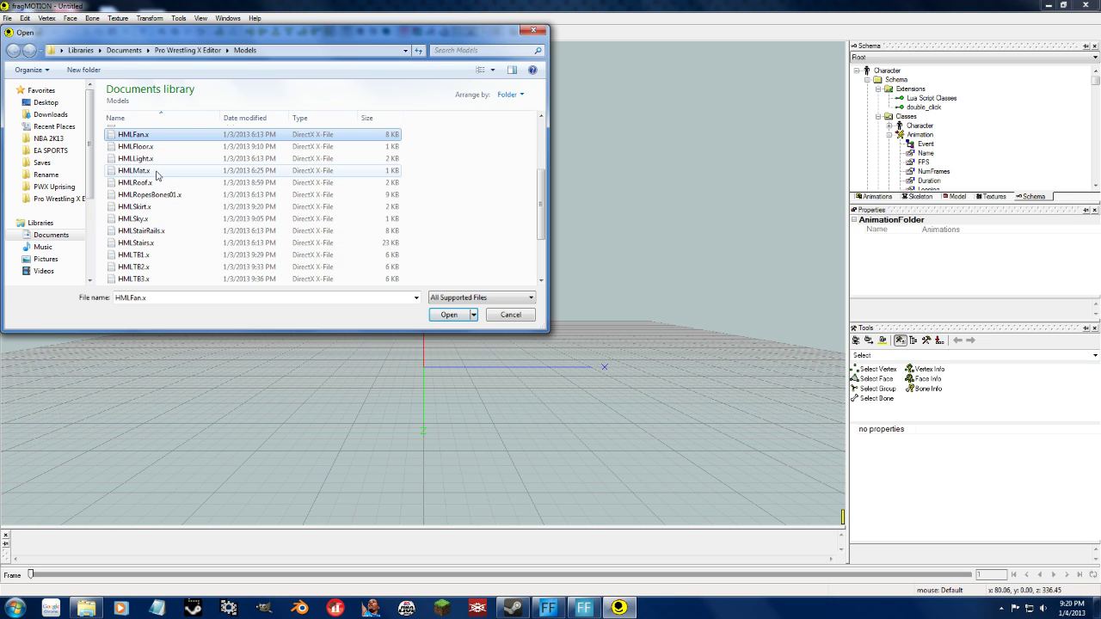
scroll(157, 182, down, 2)
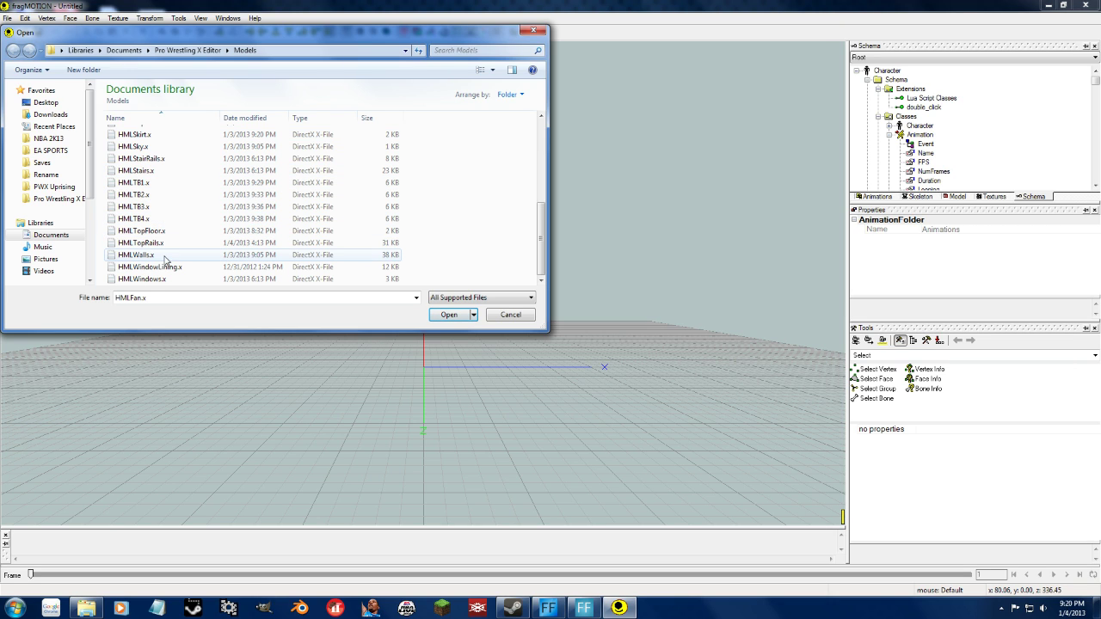
click(160, 243)
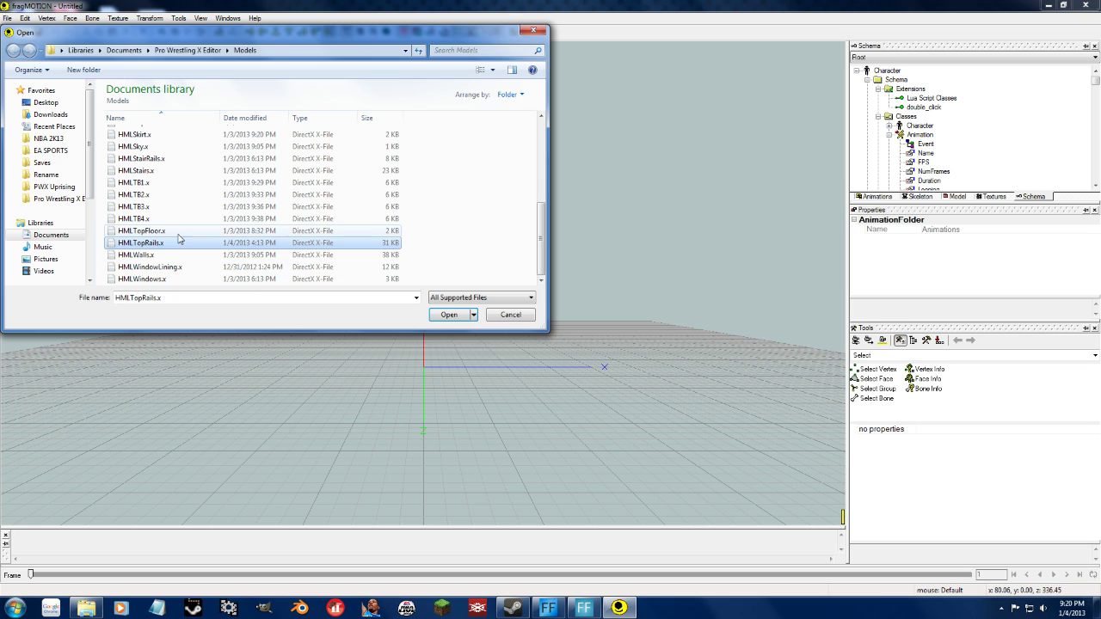
click(448, 316)
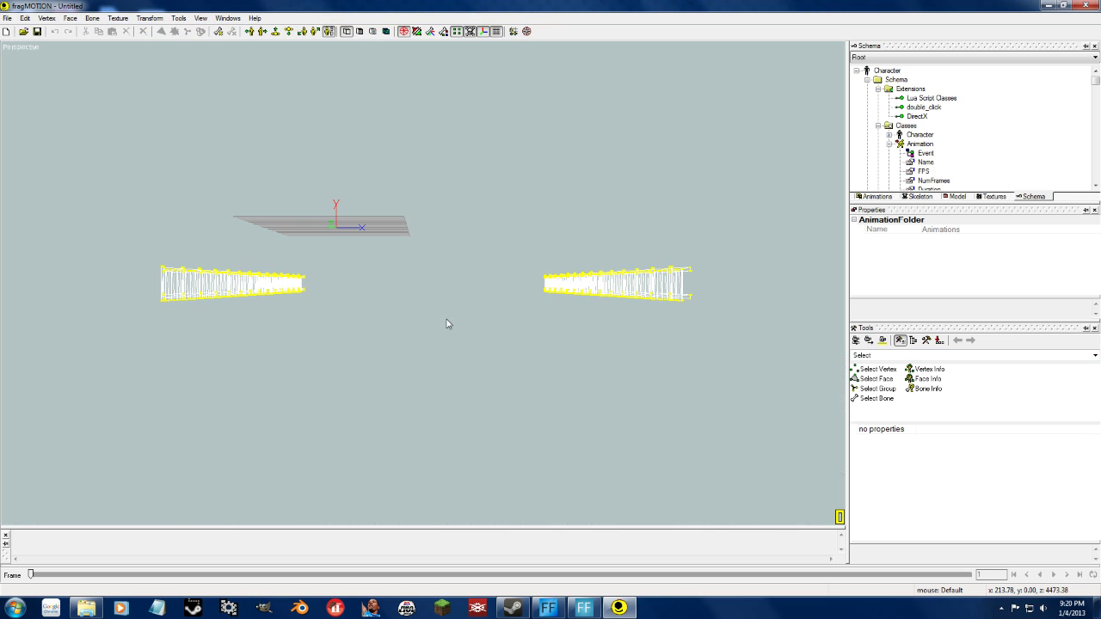
Box-select the vertices of the left-hand railing from several viewing angles with the Select Vertex tool until the whole railing is covered.
mouse_move(360, 311)
middle_down()
mouse_move(393, 332)
mouse_move(337, 319)
mouse_move(372, 316)
middle_up()
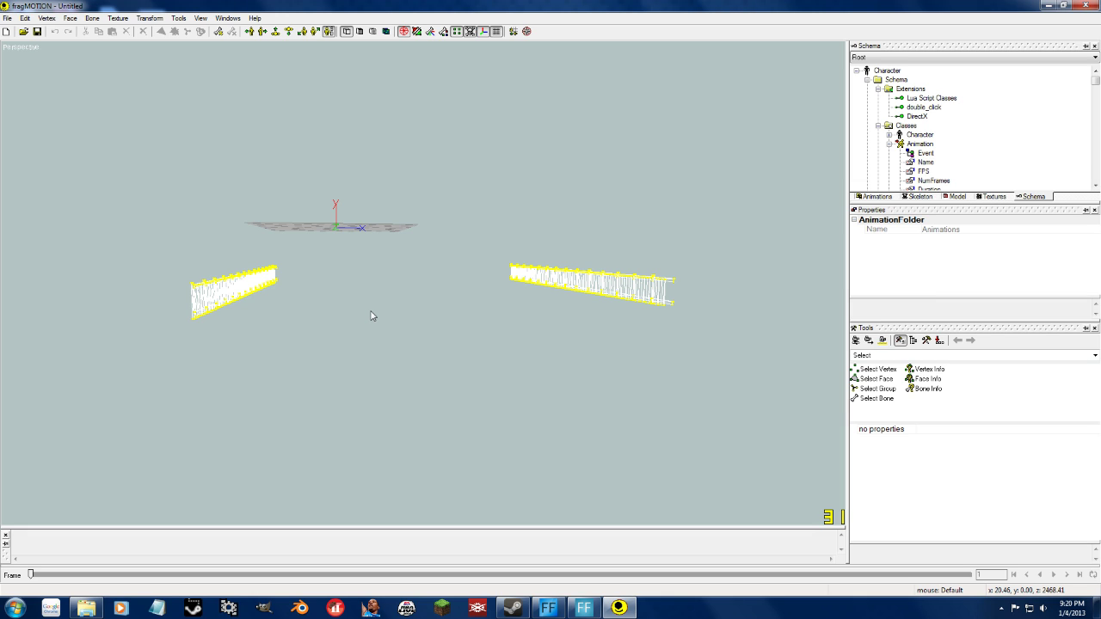
mouse_move(371, 315)
middle_down()
mouse_move(300, 318)
mouse_move(436, 307)
mouse_move(352, 314)
mouse_move(301, 359)
mouse_move(296, 344)
mouse_move(309, 332)
mouse_move(651, 312)
mouse_move(453, 313)
mouse_move(506, 307)
mouse_move(499, 319)
mouse_move(349, 273)
mouse_move(371, 315)
mouse_move(363, 301)
middle_up()
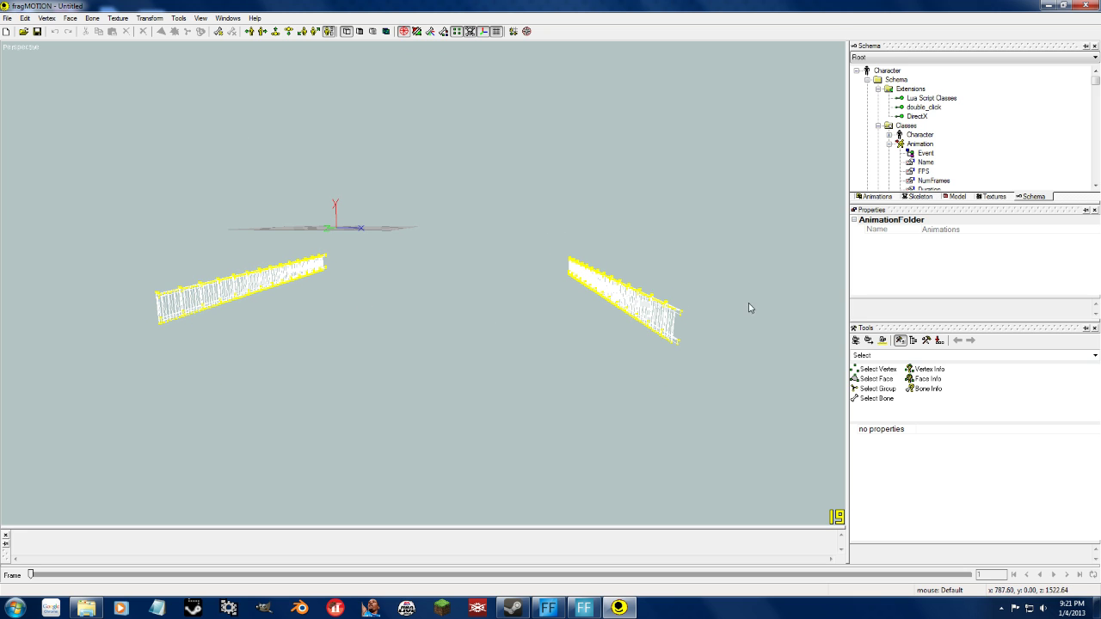
click(876, 370)
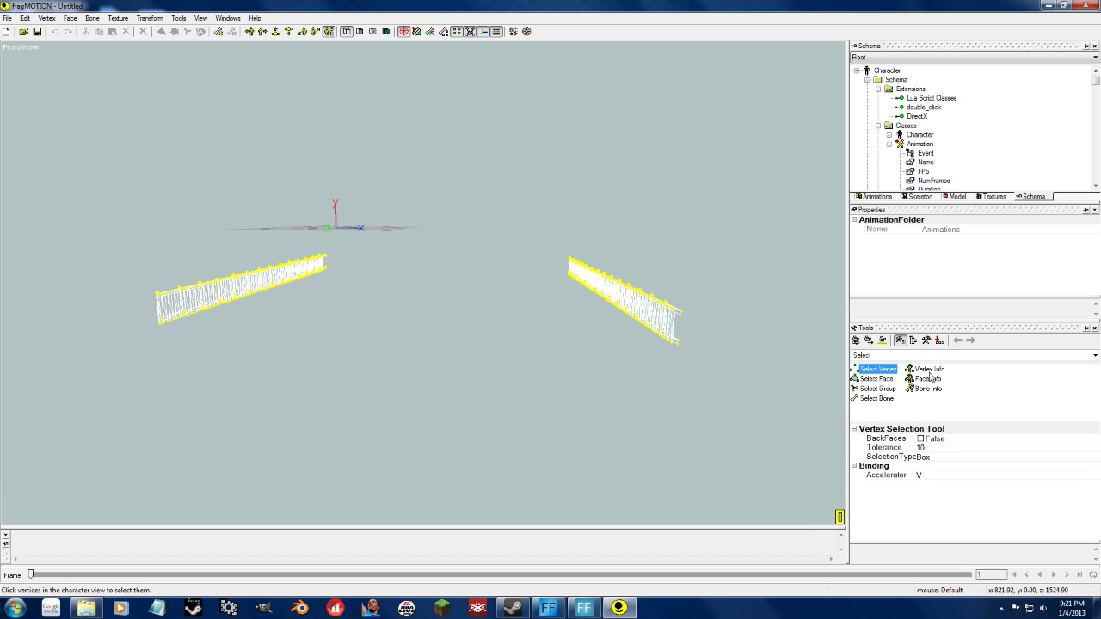
drag(117, 383, 350, 192)
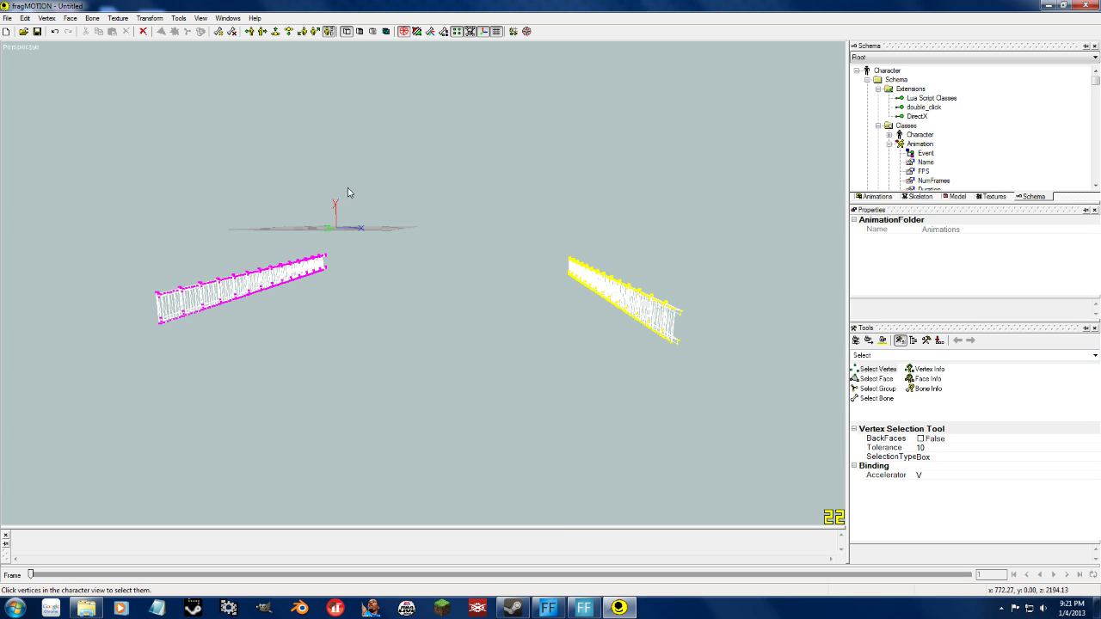
middle_drag(297, 242, 208, 338)
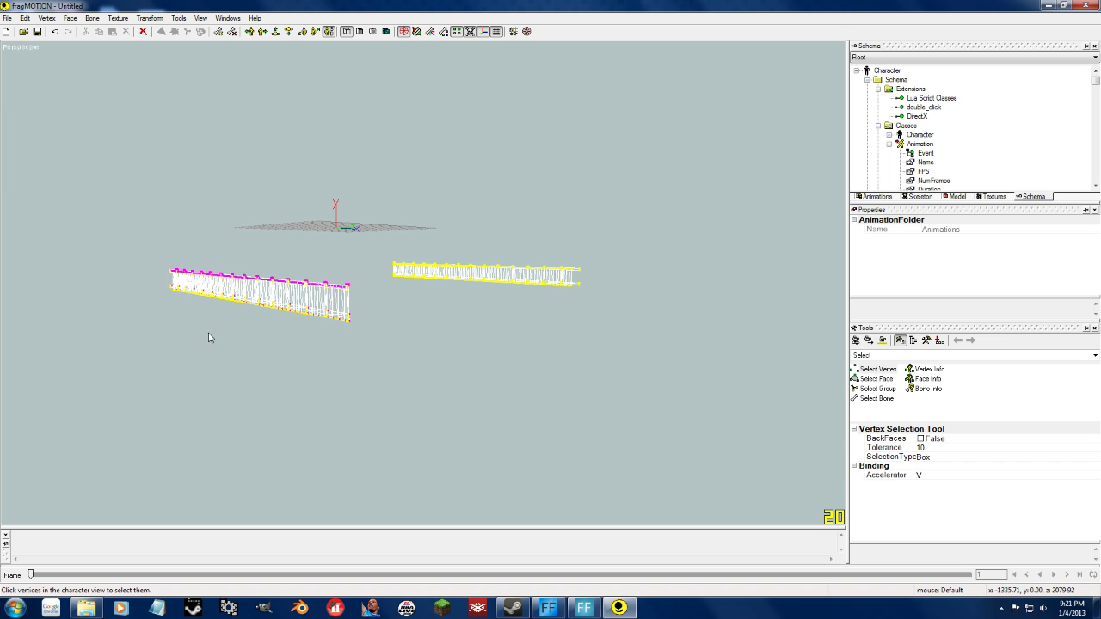
drag(142, 344, 369, 204)
middle_drag(283, 405, 255, 353)
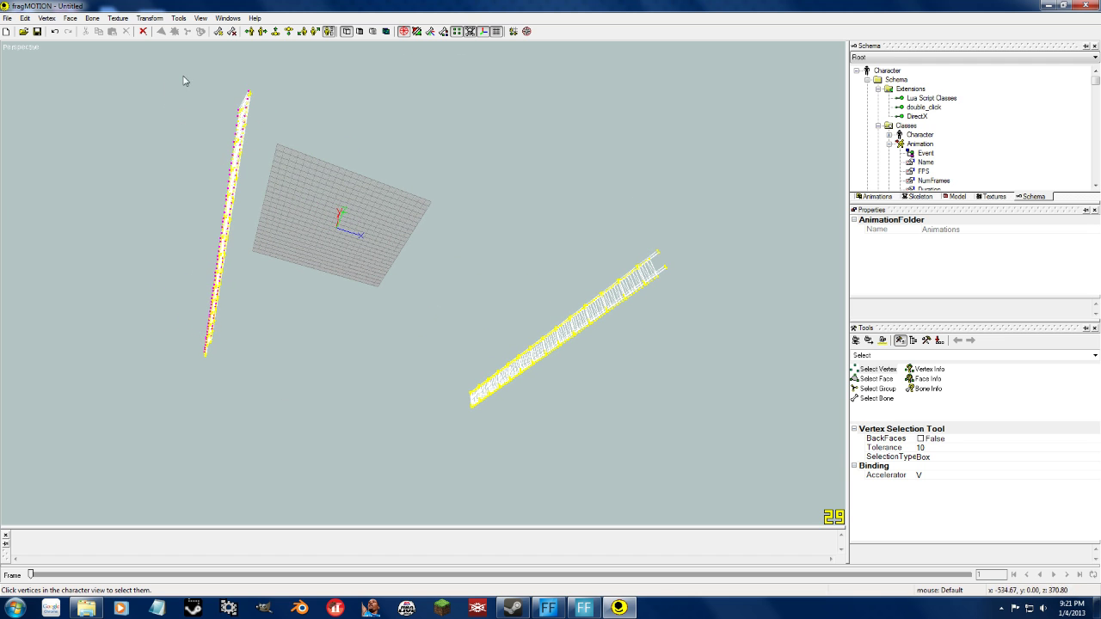
drag(225, 142, 258, 397)
middle_drag(264, 351, 229, 286)
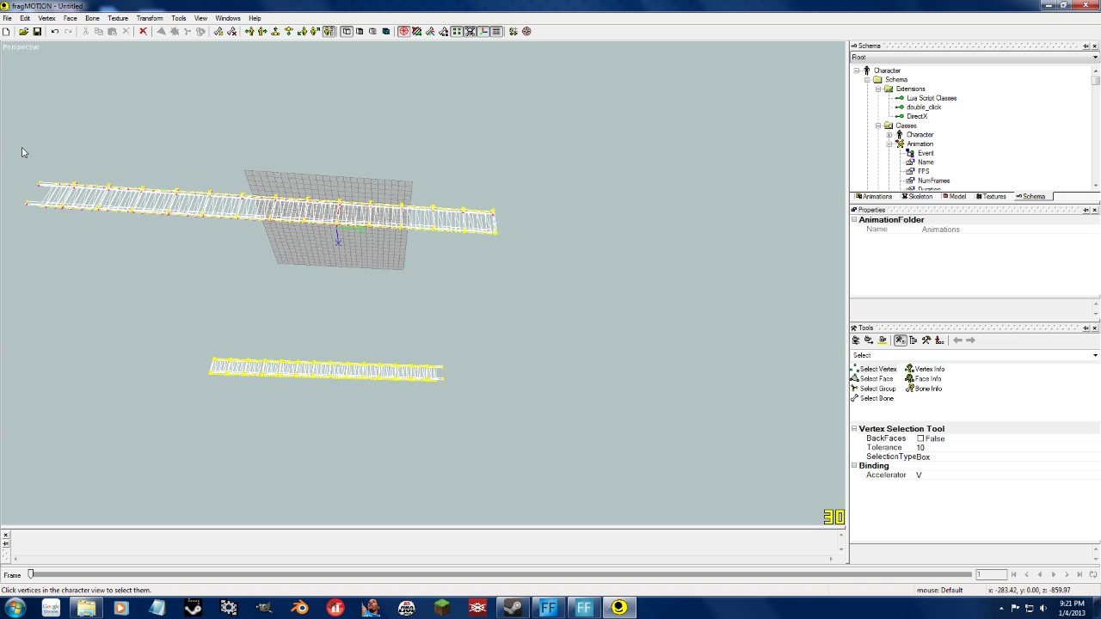
drag(32, 172, 530, 267)
middle_drag(209, 241, 509, 306)
drag(383, 350, 533, 172)
middle_drag(459, 305, 441, 345)
drag(459, 198, 376, 457)
middle_drag(376, 457, 389, 387)
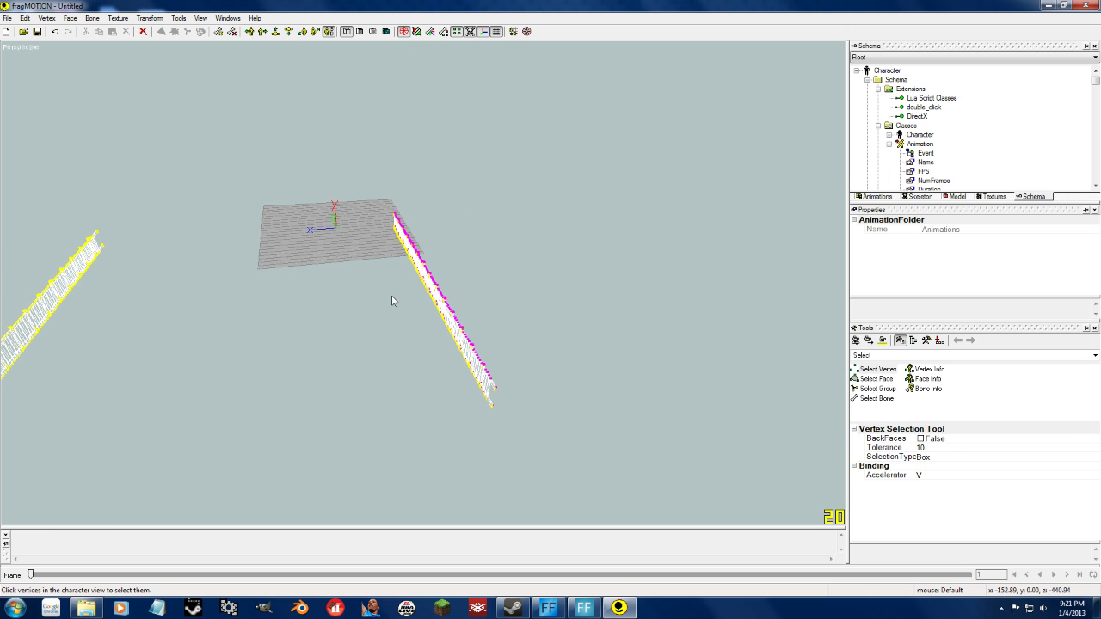
drag(383, 266, 523, 451)
middle_drag(523, 450, 404, 310)
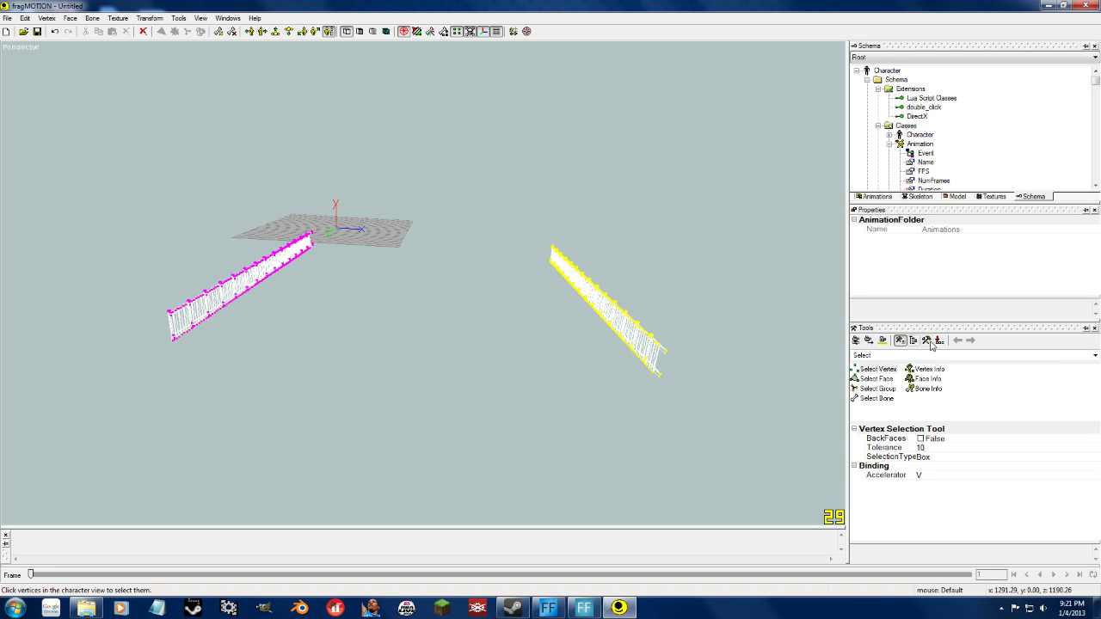
Try to duplicate the left-hand railing from its vertex selection using Duplicate Mesh Selection.
click(1094, 356)
click(867, 403)
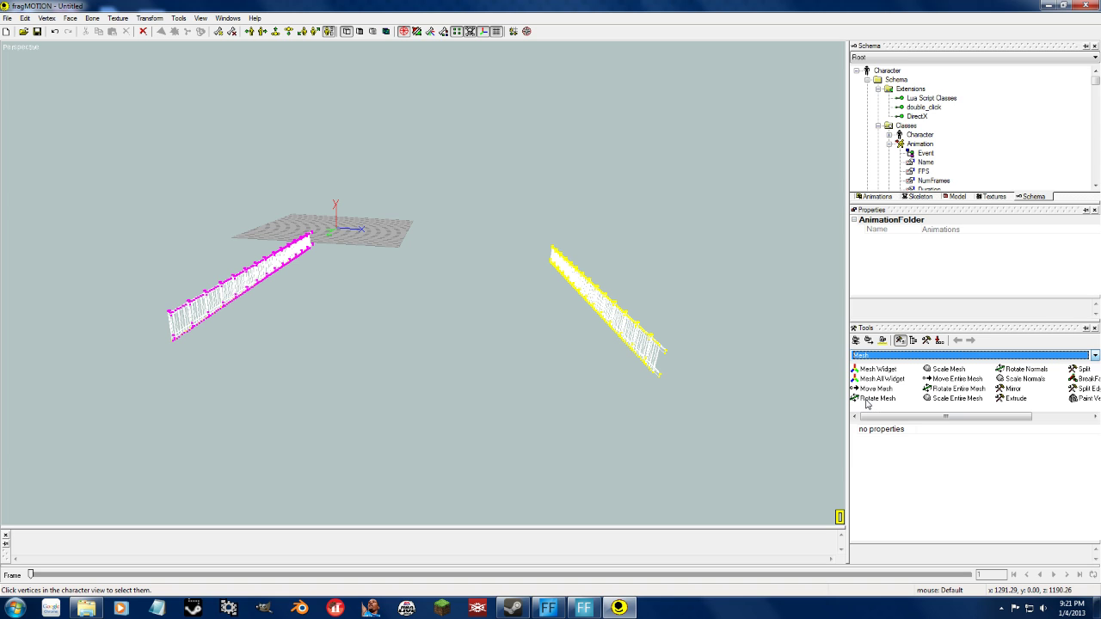
mouse_move(948, 418)
mouse_down()
mouse_move(1000, 422)
mouse_move(931, 423)
mouse_up()
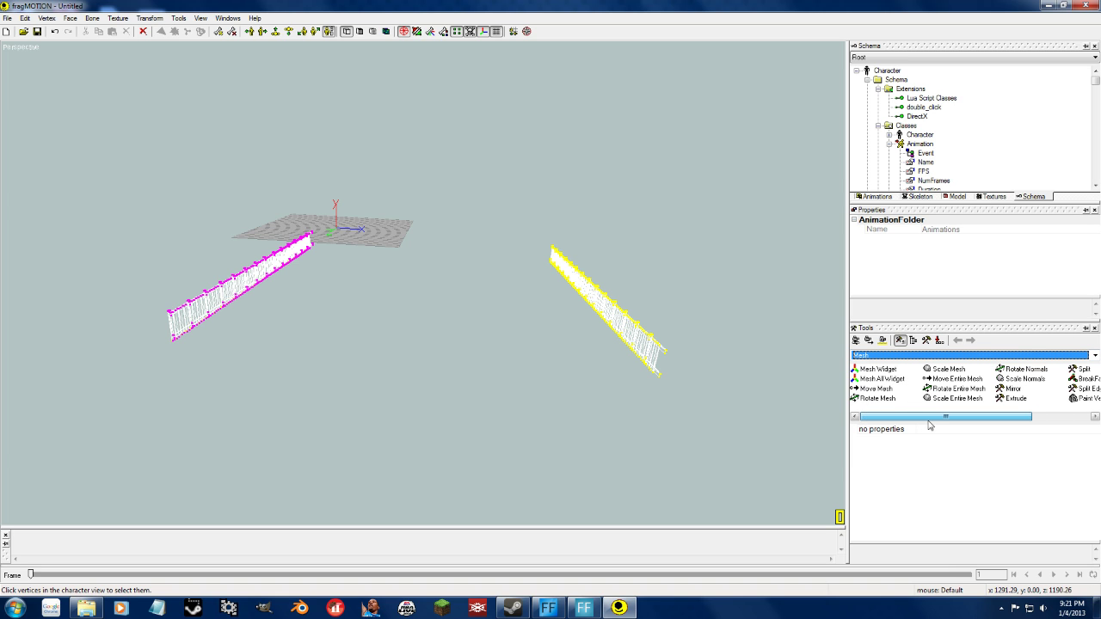
click(48, 18)
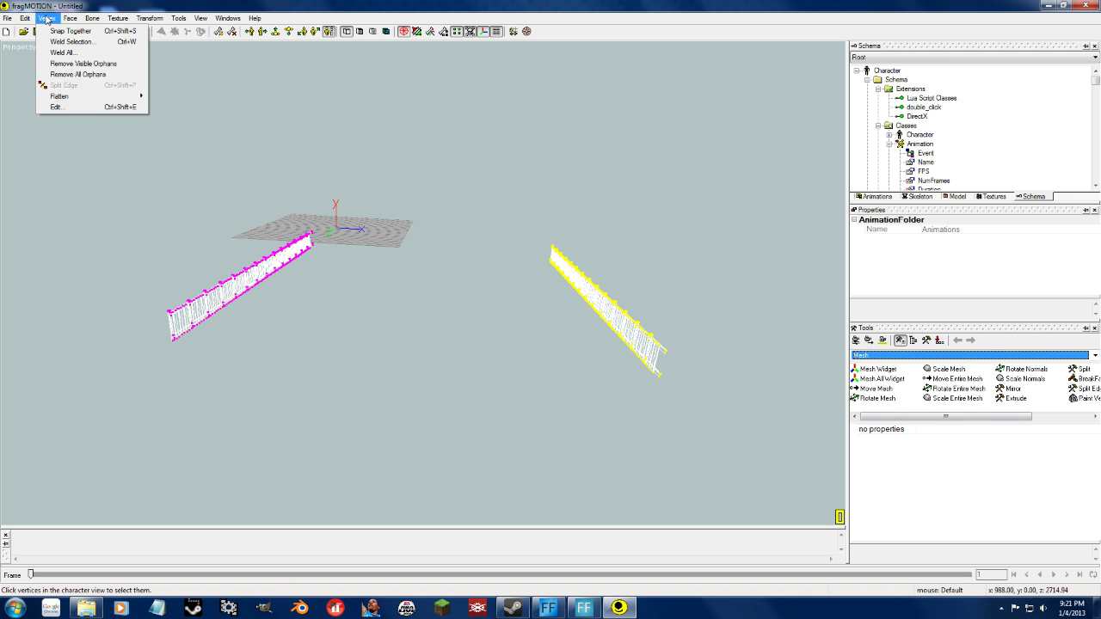
mouse_move(32, 19)
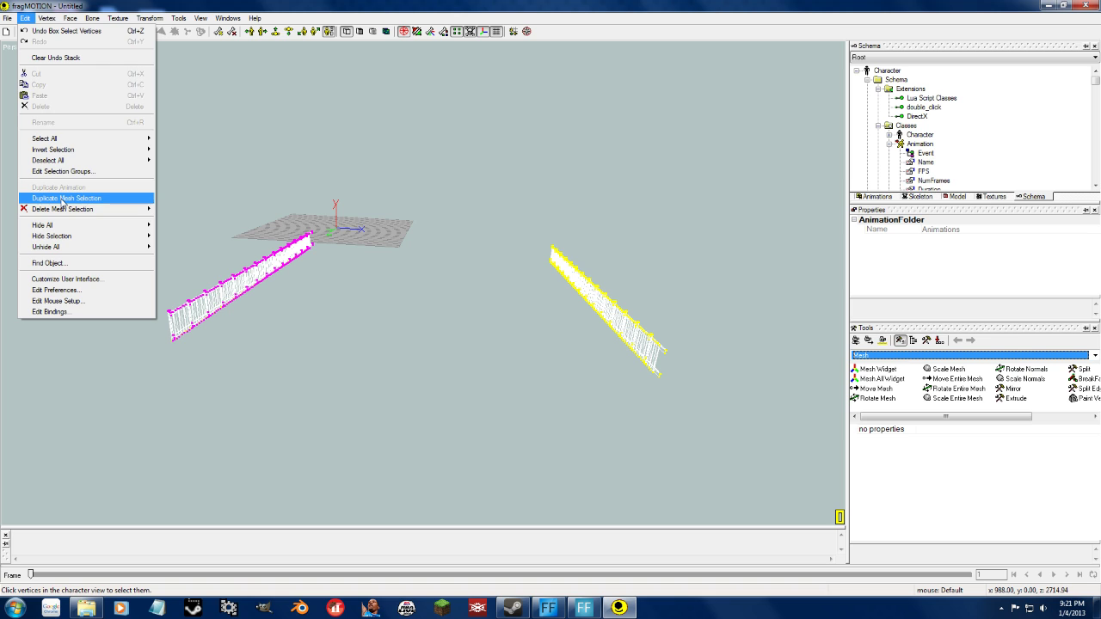
click(62, 198)
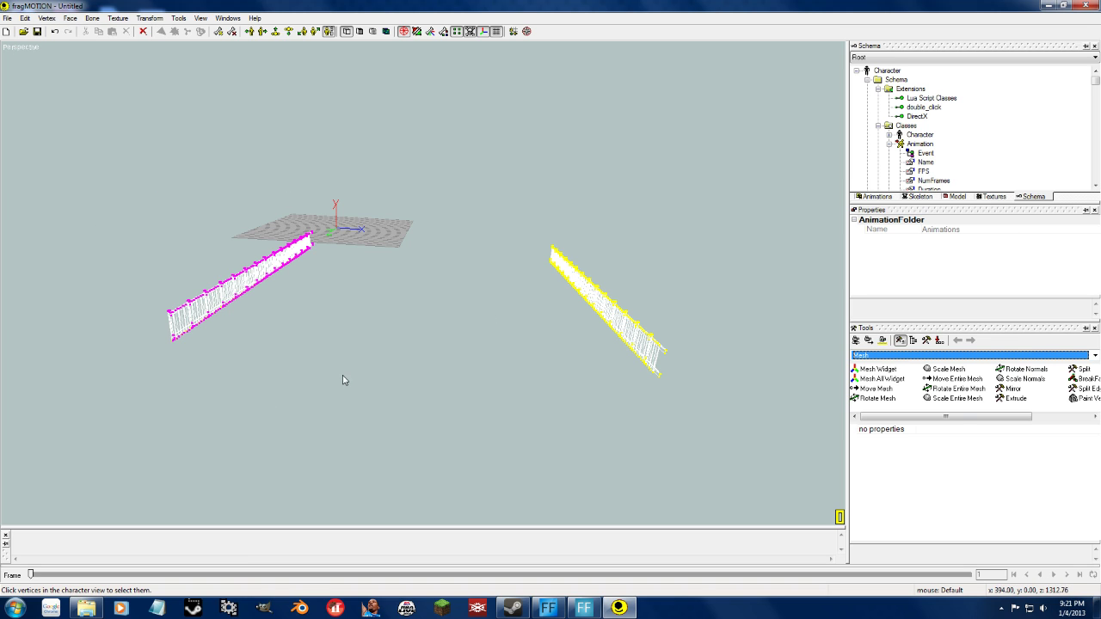
Activate the Move transform tool and constrain it to the Y axis by unlocking Y and locking Z.
click(953, 358)
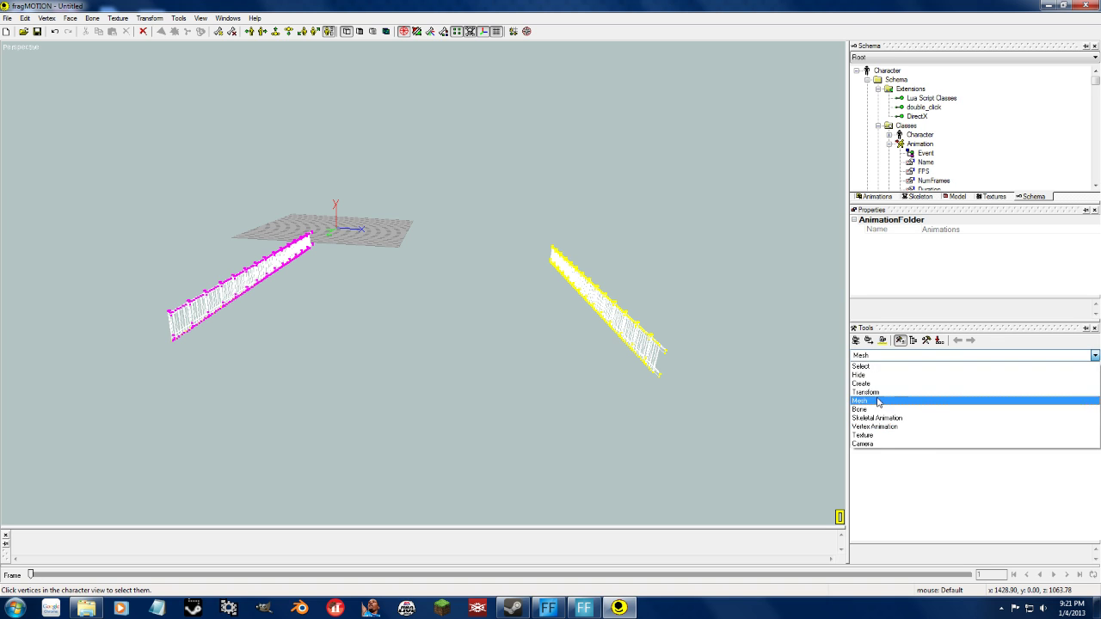
click(882, 394)
click(867, 389)
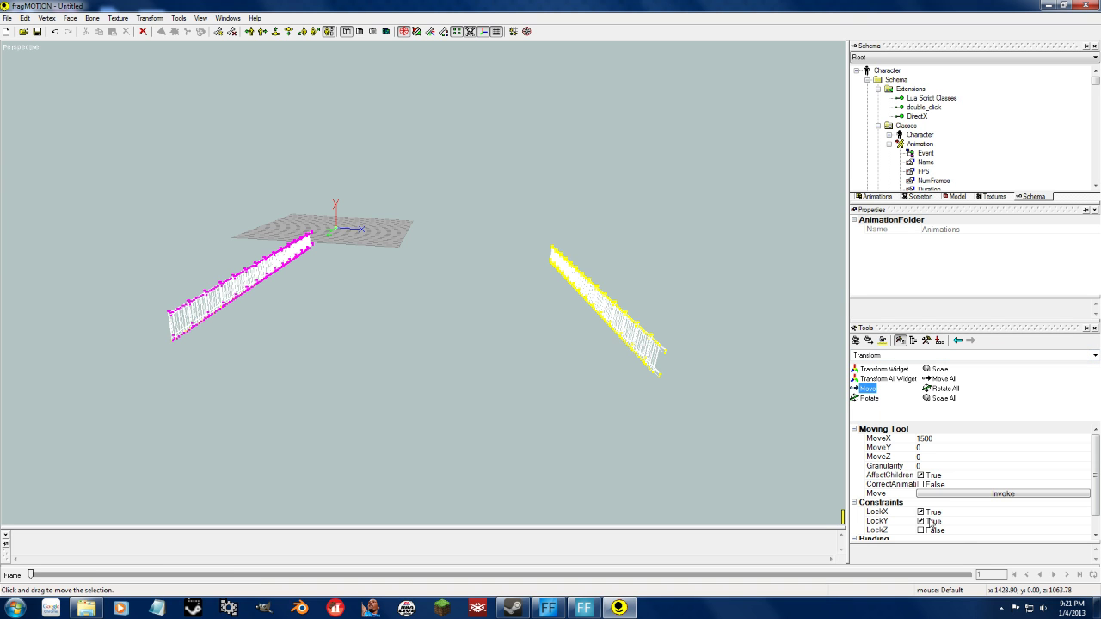
click(922, 522)
click(921, 530)
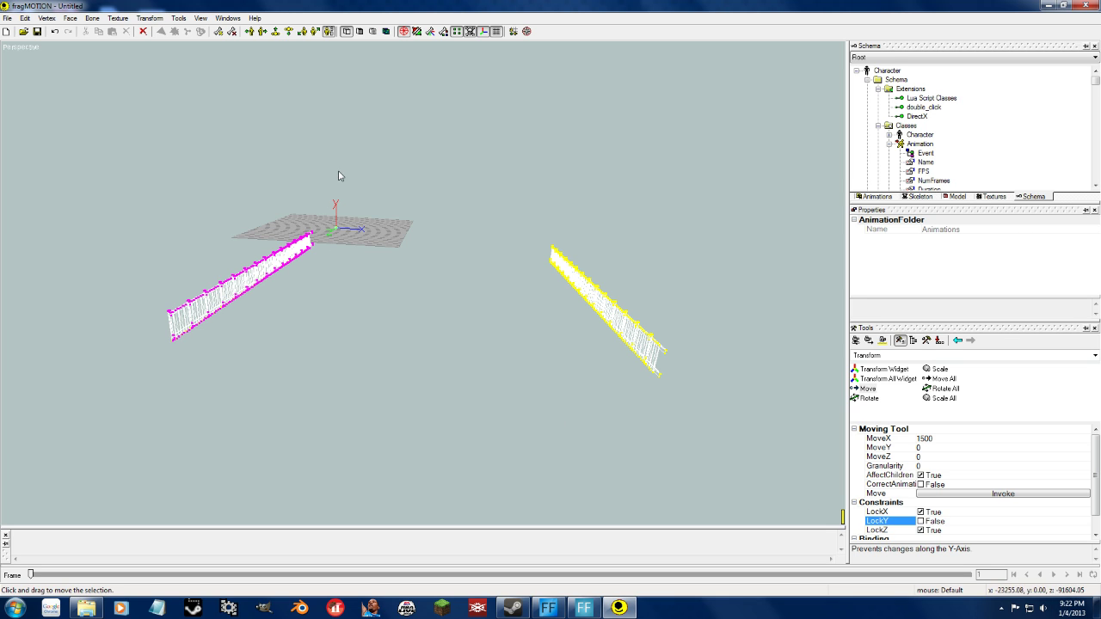
Try to raise the duplicated vertices above the left-hand railing, and undo the move along with the preceding duplication and selection.
drag(369, 368, 374, 339)
mouse_move(294, 326)
middle_down()
mouse_move(352, 307)
mouse_move(421, 326)
mouse_move(306, 319)
middle_up()
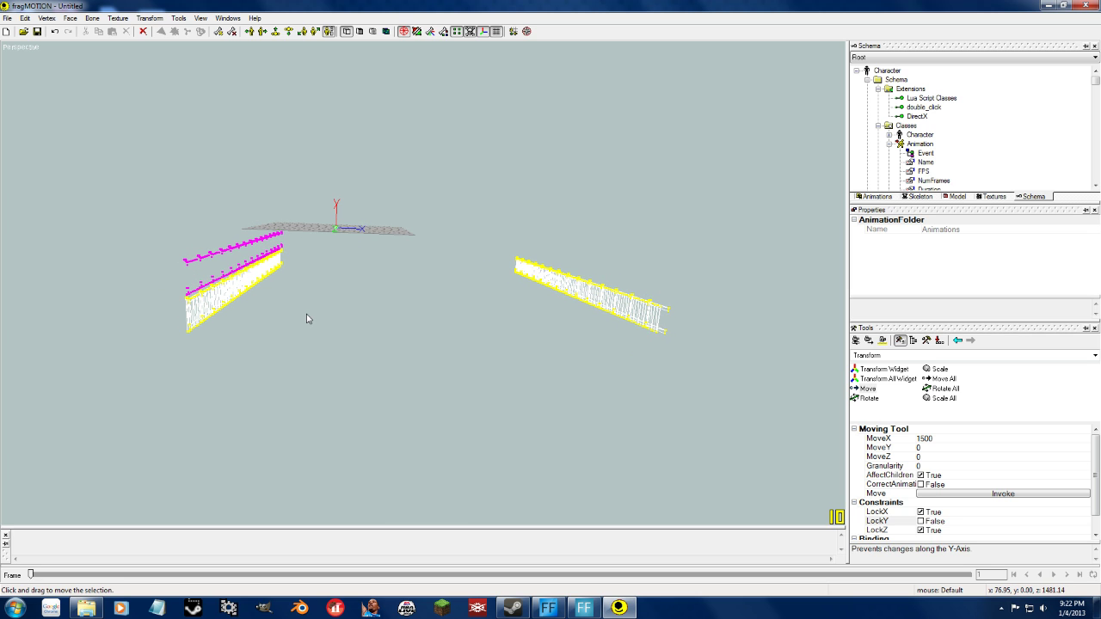
key(ctrl+z)
key(ctrl+z)
key(ctrl+z)
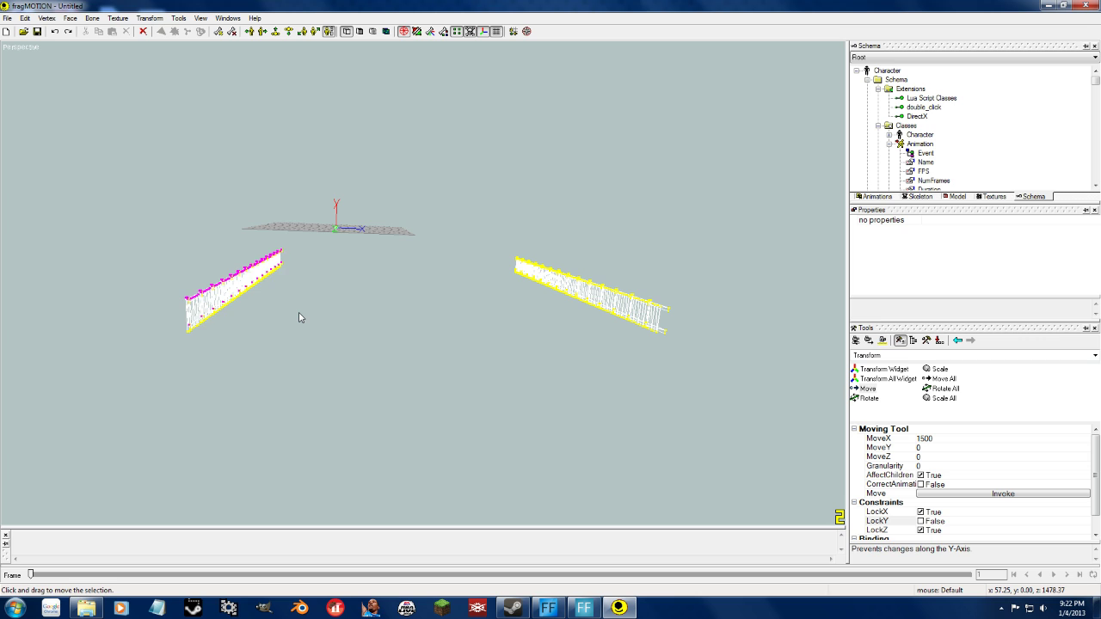
key(ctrl+z)
key(ctrl+z)
Duplicate the entire mesh of both railings and raise the copies along Y so they sit directly above the originals.
key(ctrl+a)
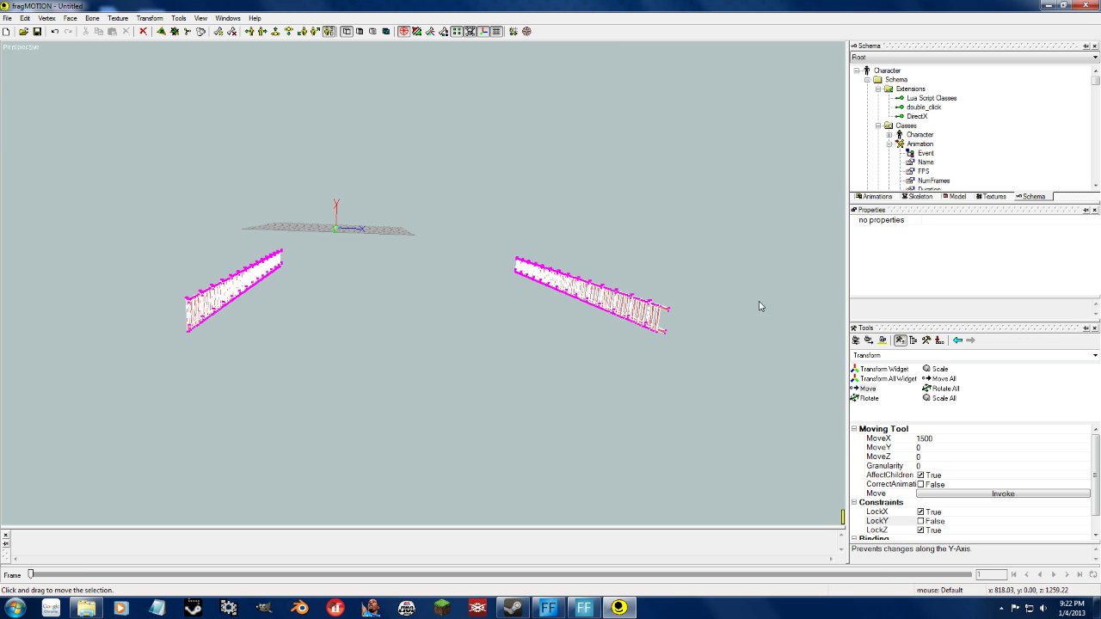
mouse_move(444, 344)
middle_down()
mouse_move(381, 339)
mouse_move(378, 307)
mouse_move(429, 315)
mouse_move(454, 333)
middle_up()
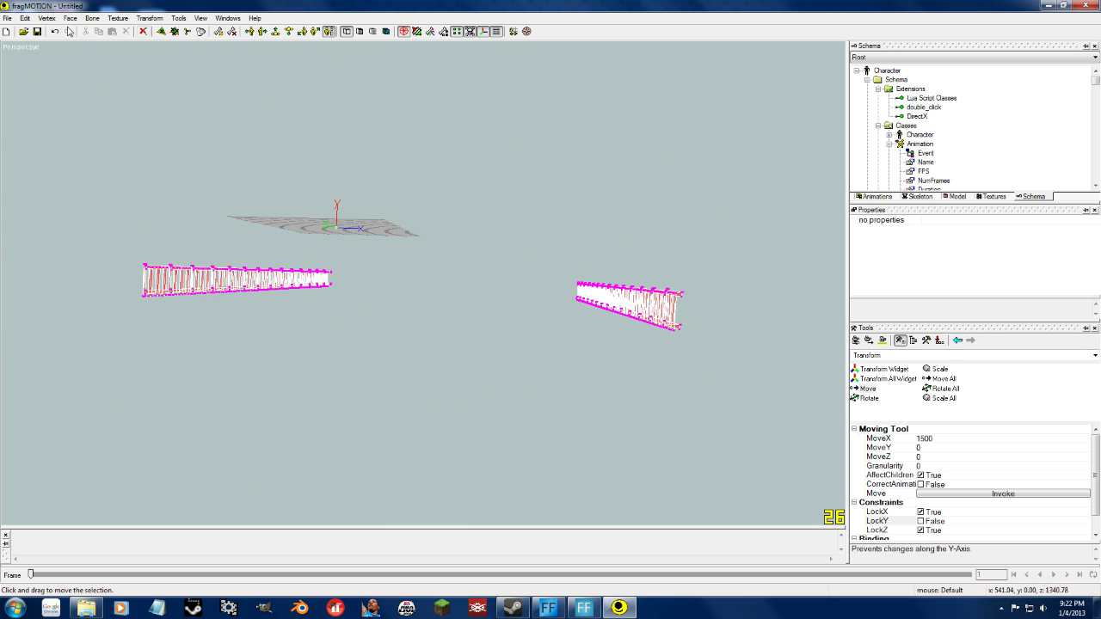
click(25, 18)
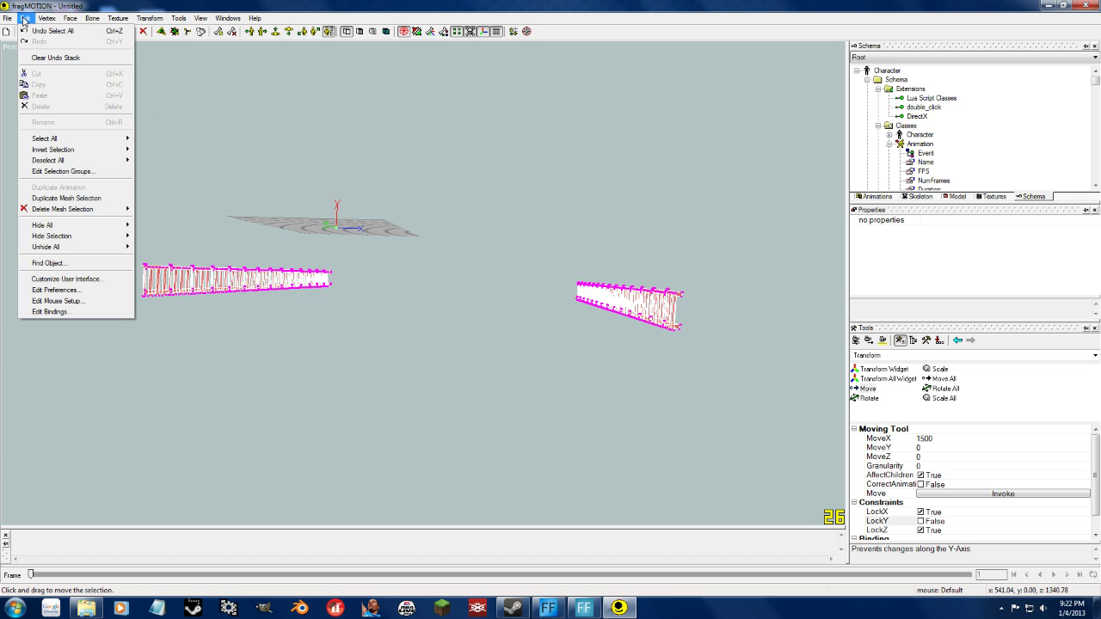
click(64, 199)
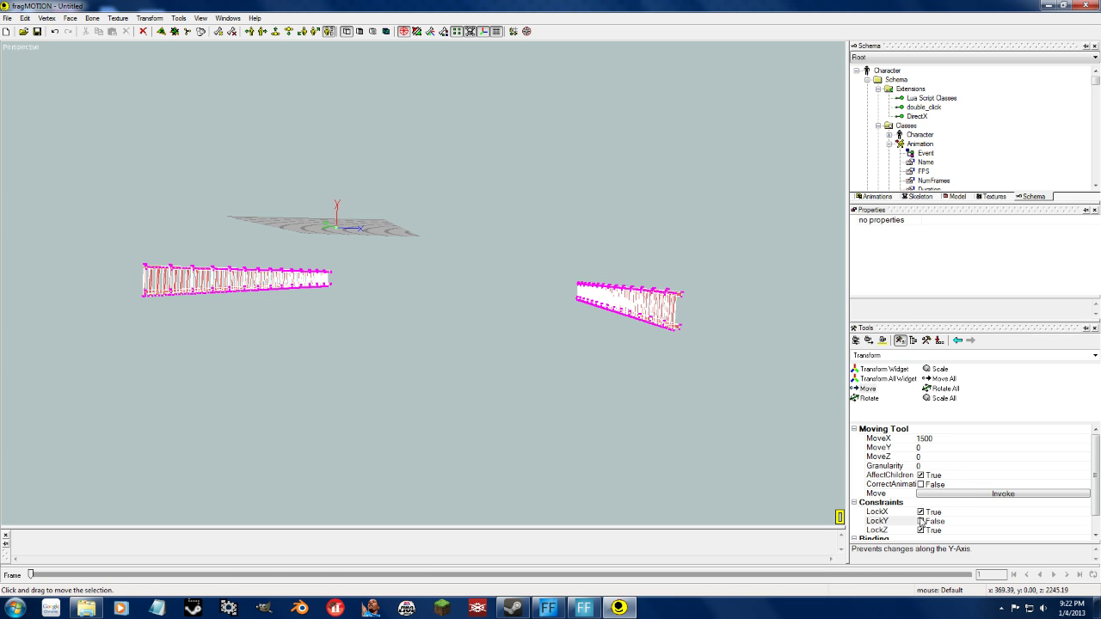
drag(644, 360, 643, 323)
middle_drag(475, 334, 182, 196)
Open the model HMLBackWall.x from the Models folder in place of the edited railings.
click(7, 18)
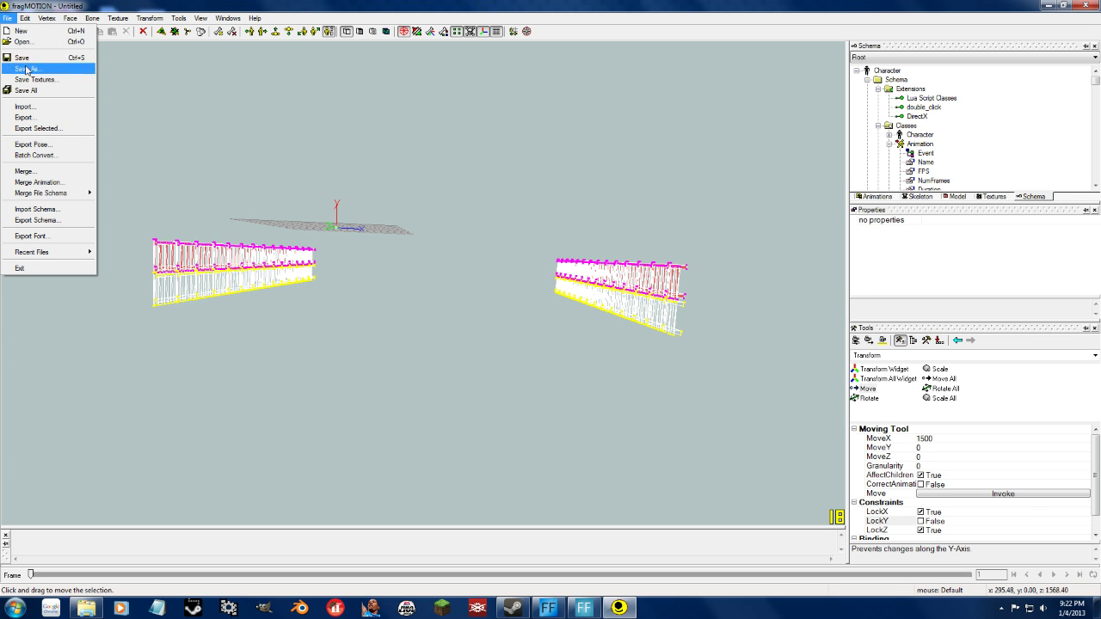
click(24, 41)
click(176, 242)
scroll(172, 237, down, 6)
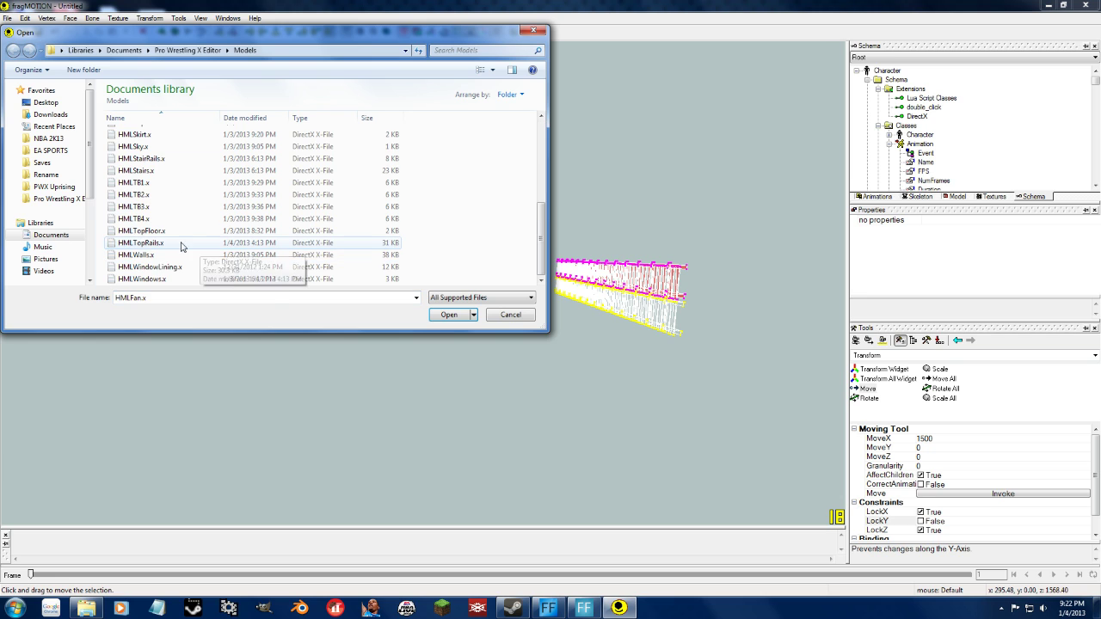
scroll(169, 231, up, 5)
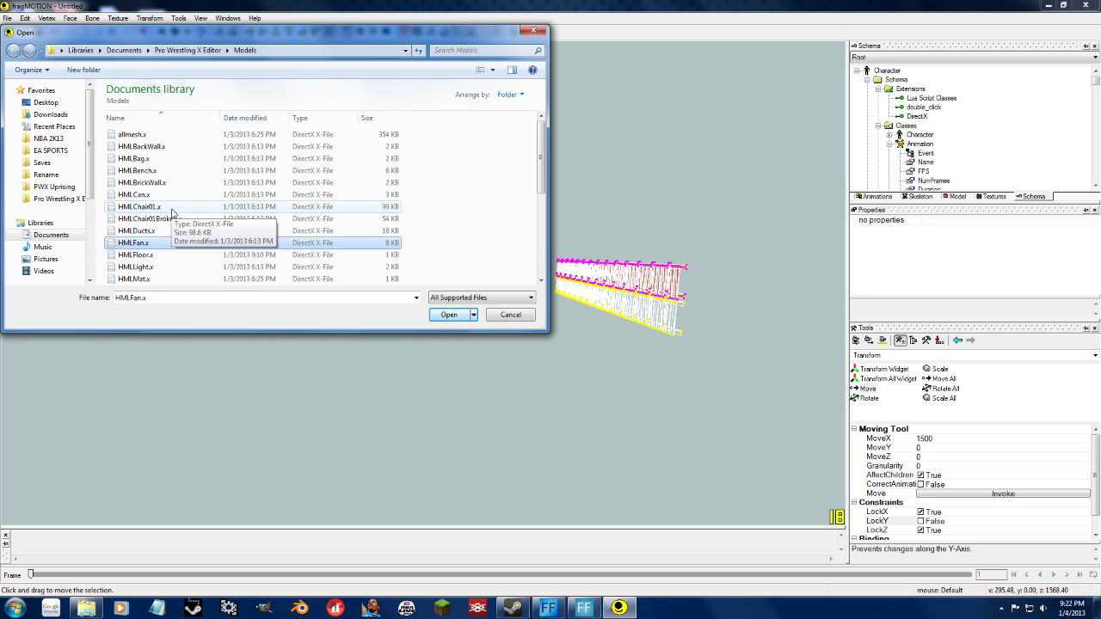
double_click(156, 147)
click(562, 344)
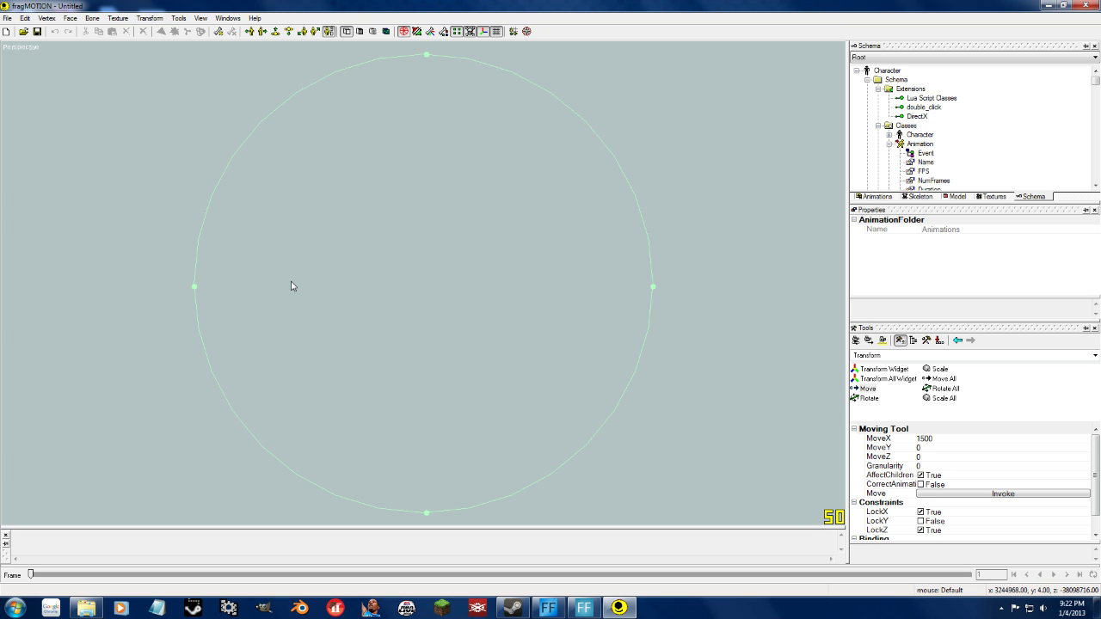
Open the default back wall model HMLBackWall.x from the _backups > _Defaults > Models folder.
click(7, 18)
click(12, 46)
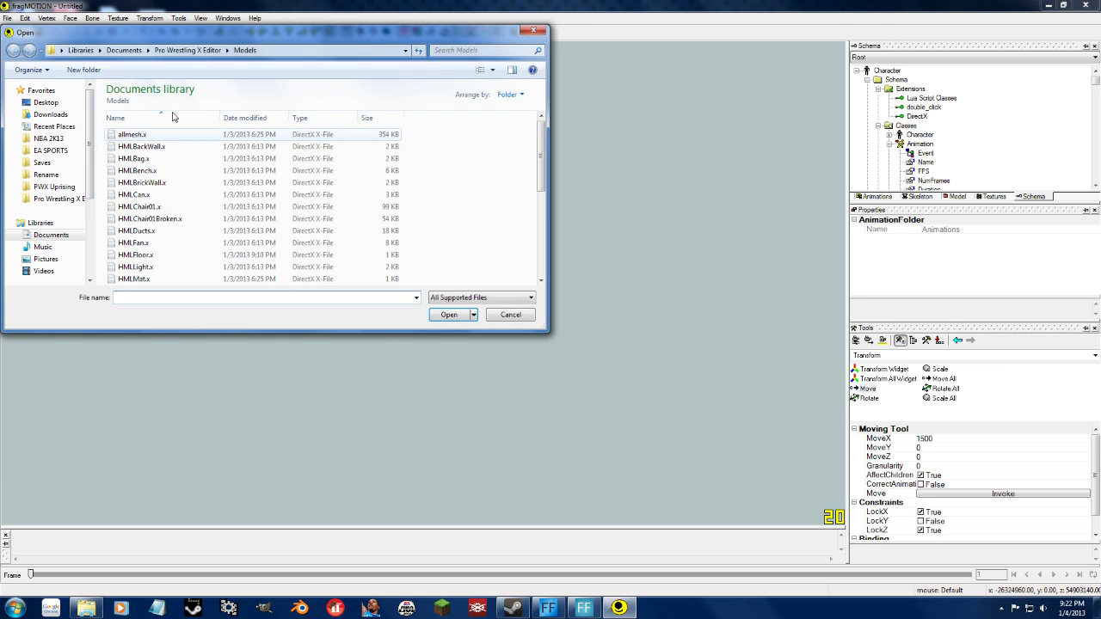
click(187, 50)
double_click(130, 135)
double_click(131, 135)
double_click(136, 135)
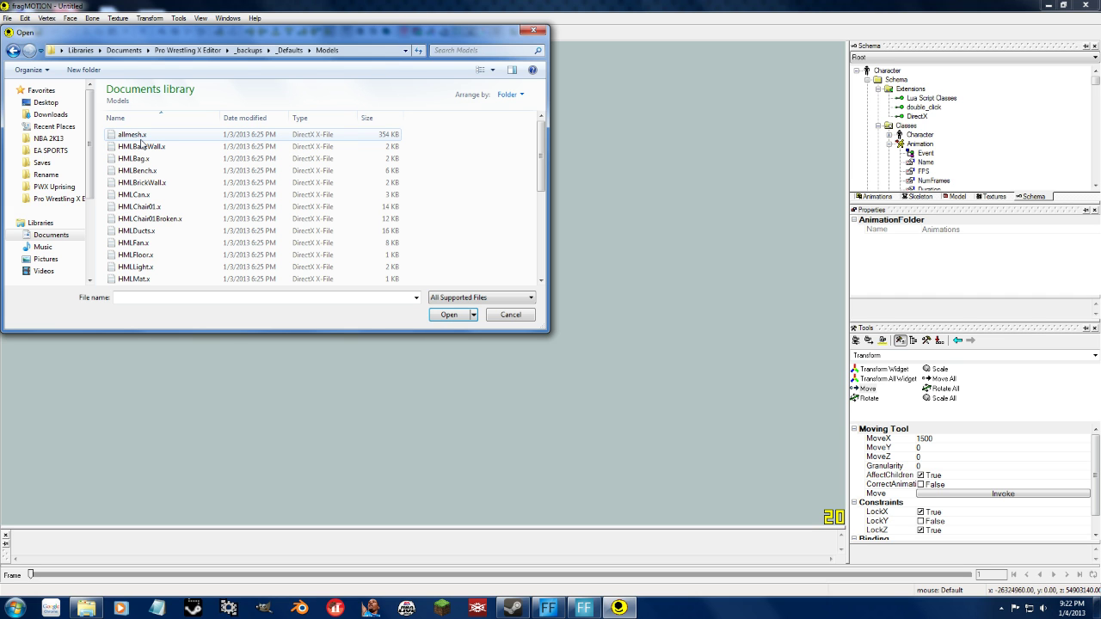
double_click(148, 147)
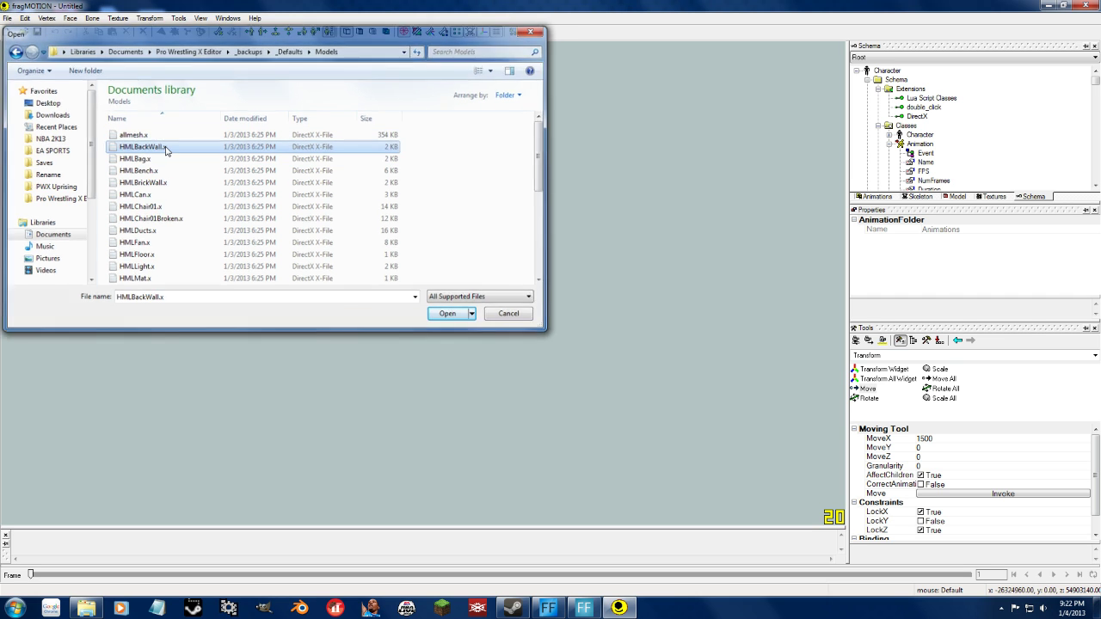
scroll(336, 349, up, 3)
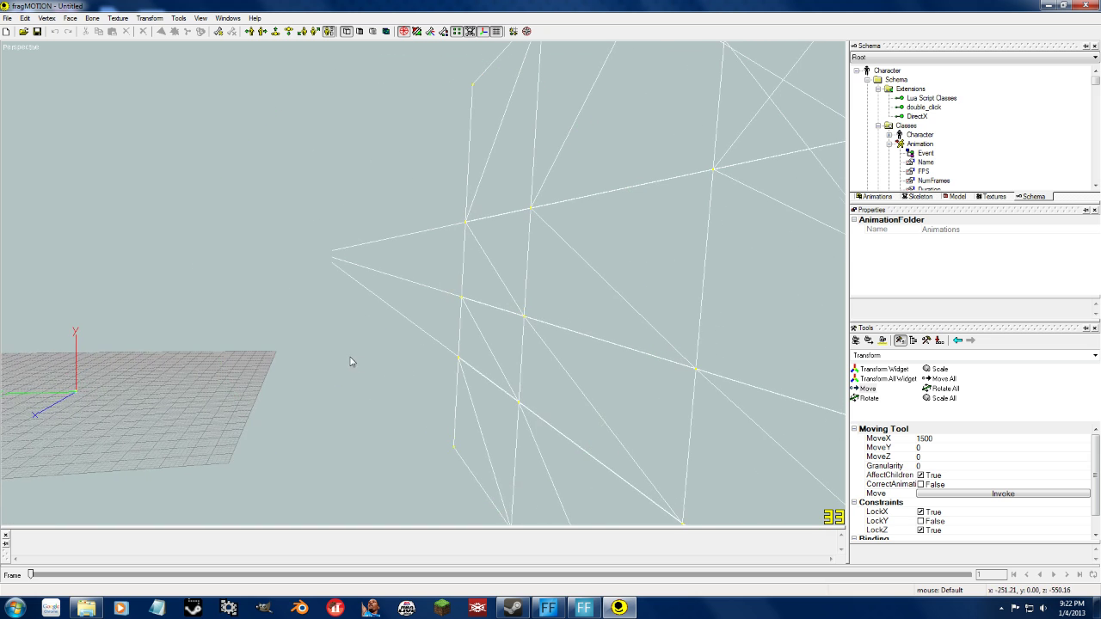
Activate the Select Vertex tool and box-select all vertices of the back wall.
scroll(351, 364, down, 6)
middle_drag(257, 344, 412, 343)
click(889, 357)
click(887, 367)
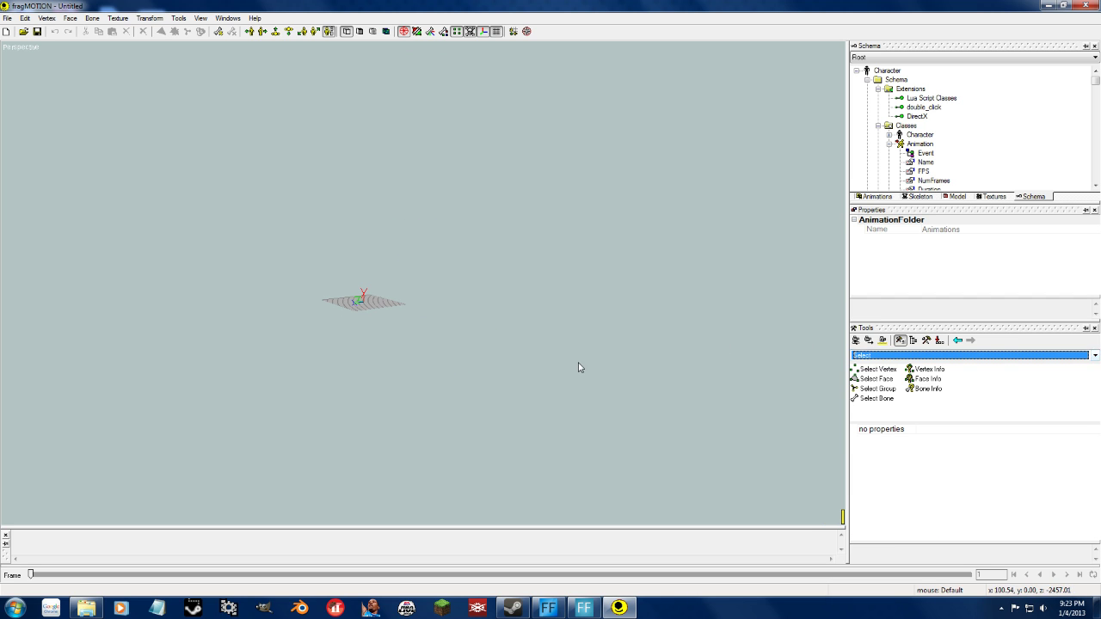
click(878, 371)
drag(547, 407, 191, 163)
middle_drag(280, 250, 401, 287)
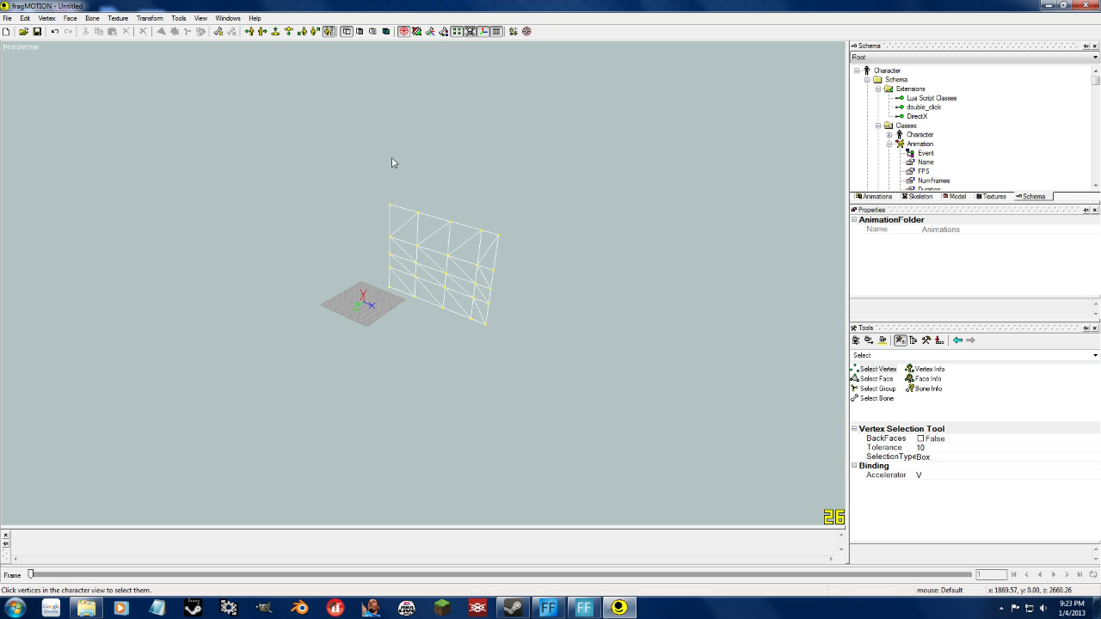
drag(359, 166, 536, 359)
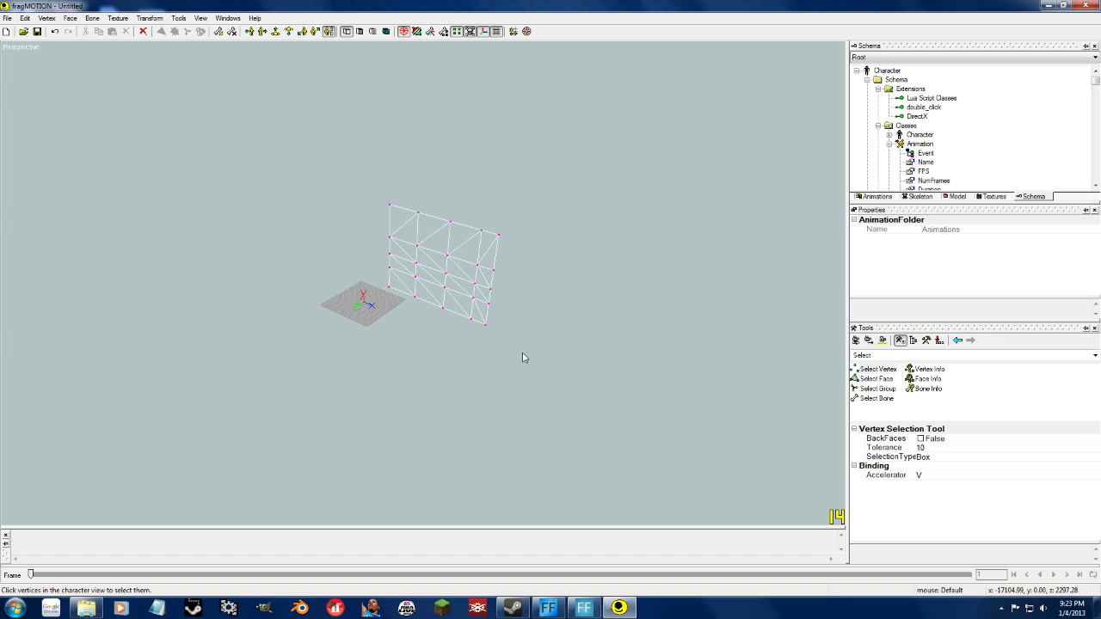
Turn on Show Backfaces and look at the wall from its reverse side.
click(203, 18)
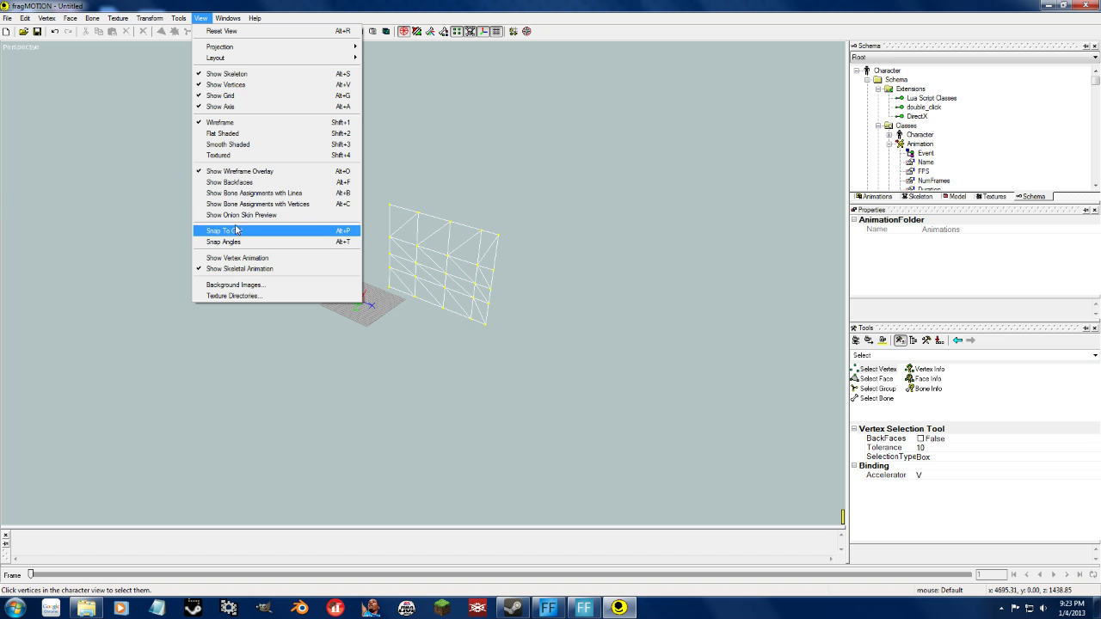
click(231, 183)
middle_drag(381, 344, 291, 303)
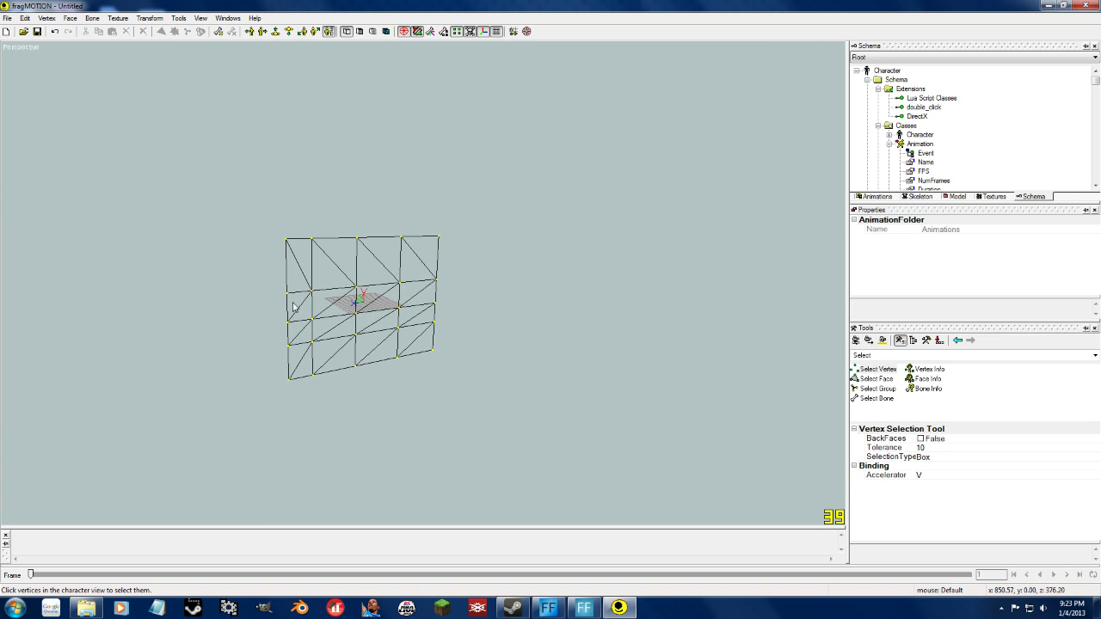
Box-select every vertex of the back wall again and duplicate the mesh selection.
drag(257, 199, 502, 396)
middle_drag(499, 400, 413, 270)
drag(323, 155, 588, 358)
middle_drag(467, 321, 317, 312)
click(25, 18)
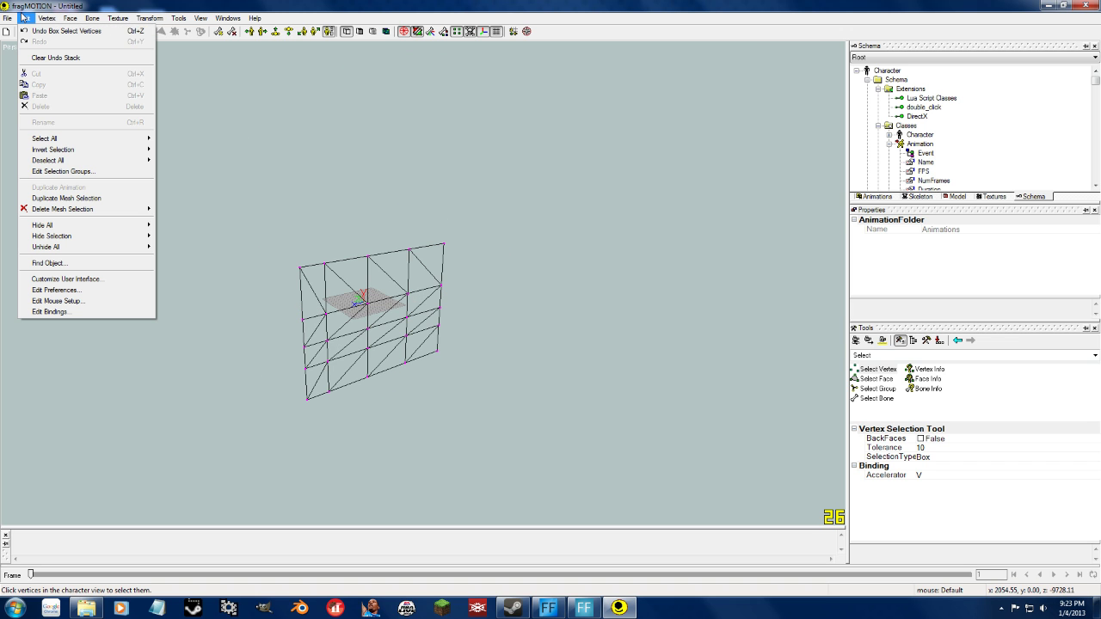
click(66, 198)
Try to raise the wall's selected vertices along Y with the Move tool, and undo the move.
middle_drag(413, 344, 469, 354)
click(895, 360)
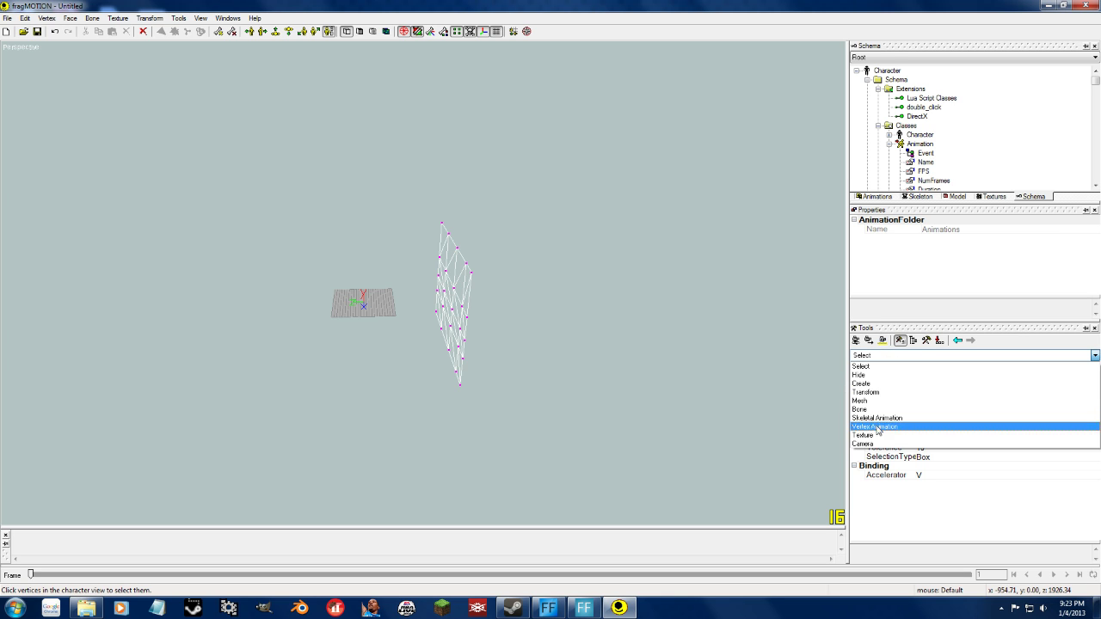
click(876, 389)
click(877, 389)
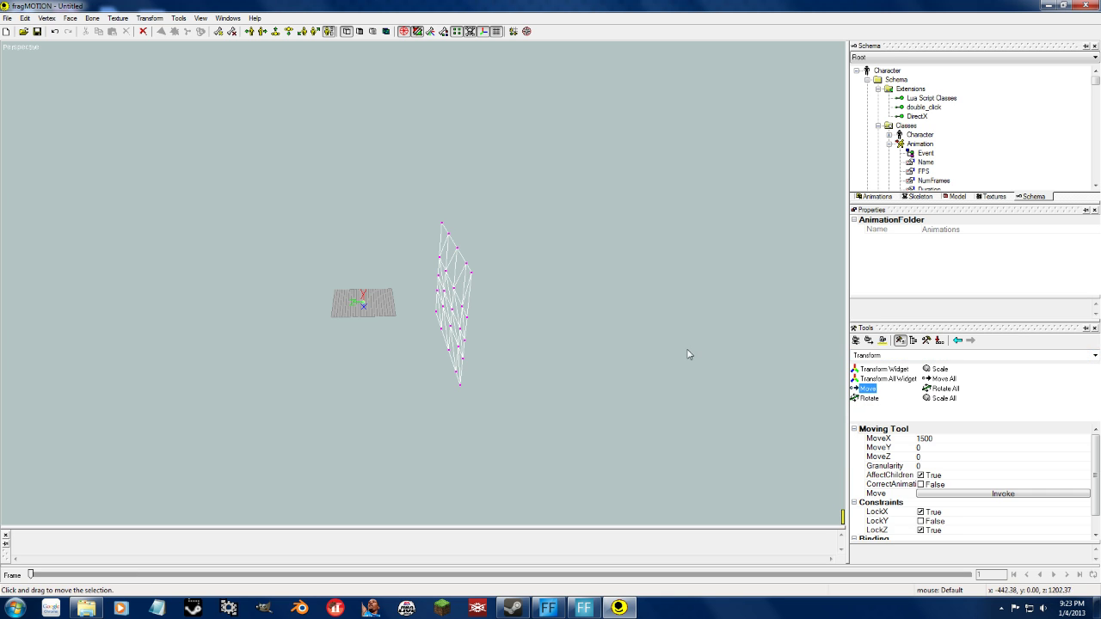
drag(627, 378, 657, 215)
middle_drag(521, 278, 564, 284)
key(ctrl+z)
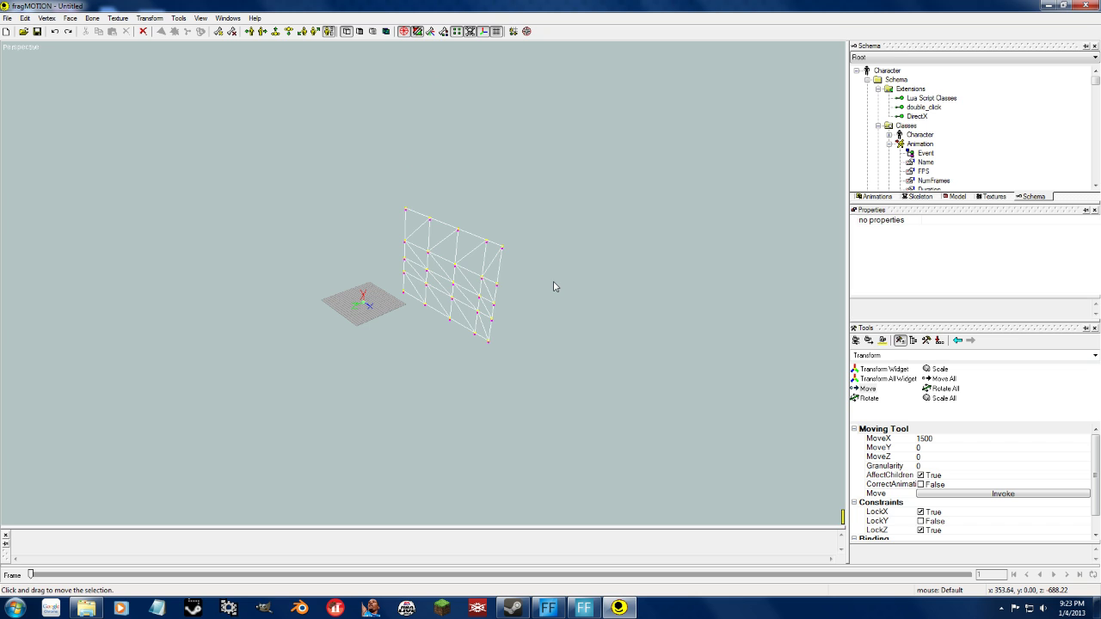
Select the entire wall mesh, clear that selection, and box-select only its faces with the Select Face tool.
key(ctrl+a)
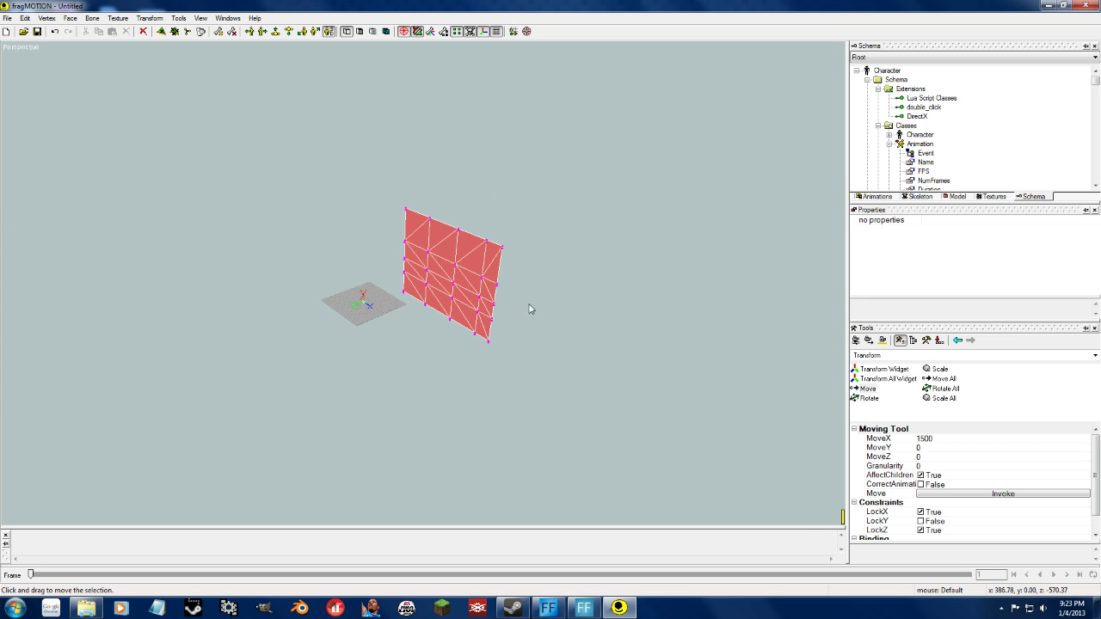
click(904, 357)
click(881, 376)
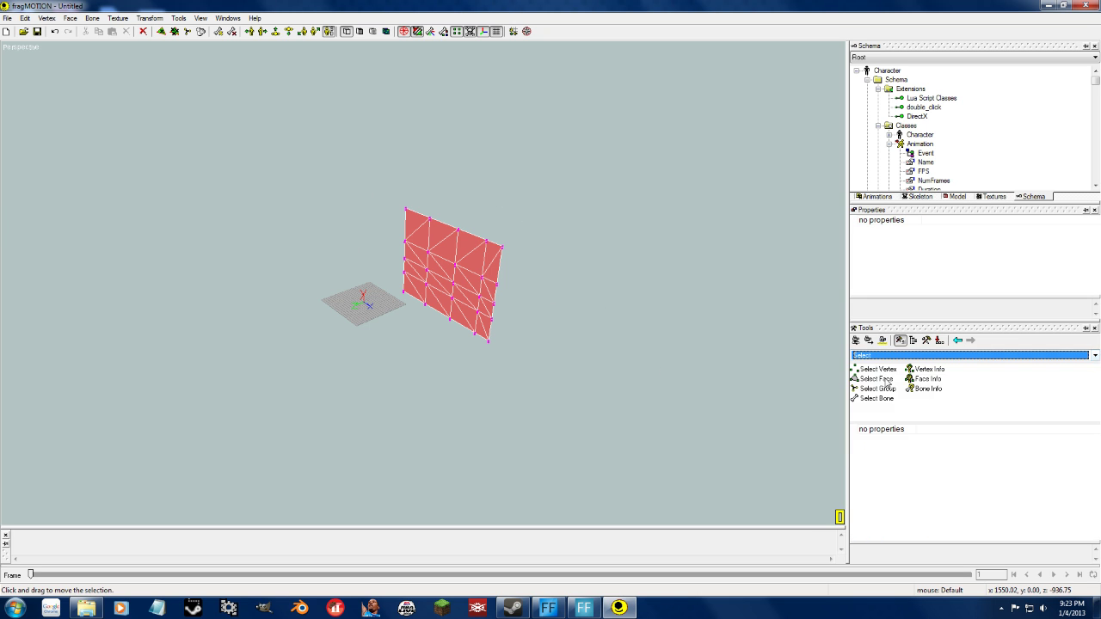
click(879, 379)
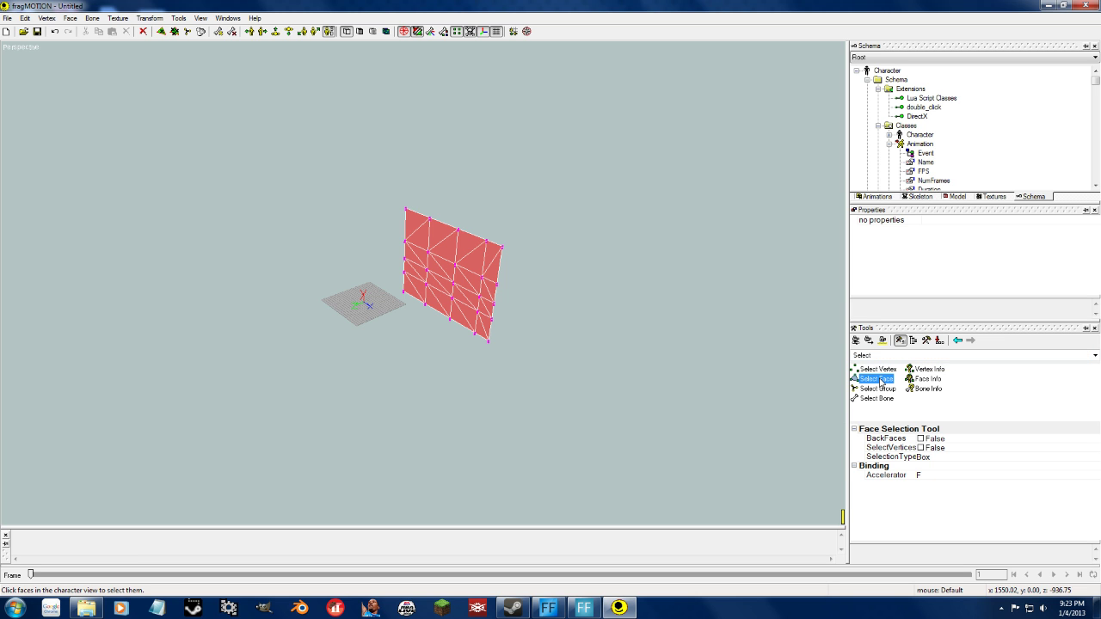
key(ctrl+d)
drag(581, 392, 332, 145)
middle_drag(634, 300, 587, 295)
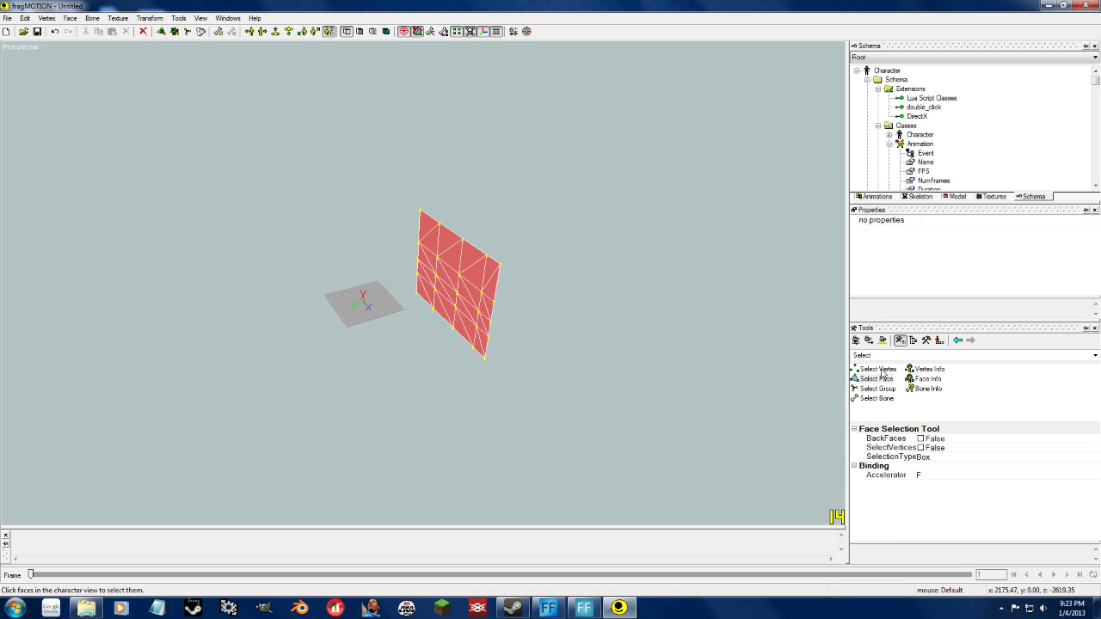
Add the wall's vertices to the selection with the Select Vertex tool, and undo the recent selection changes.
key(v)
drag(686, 442, 327, 147)
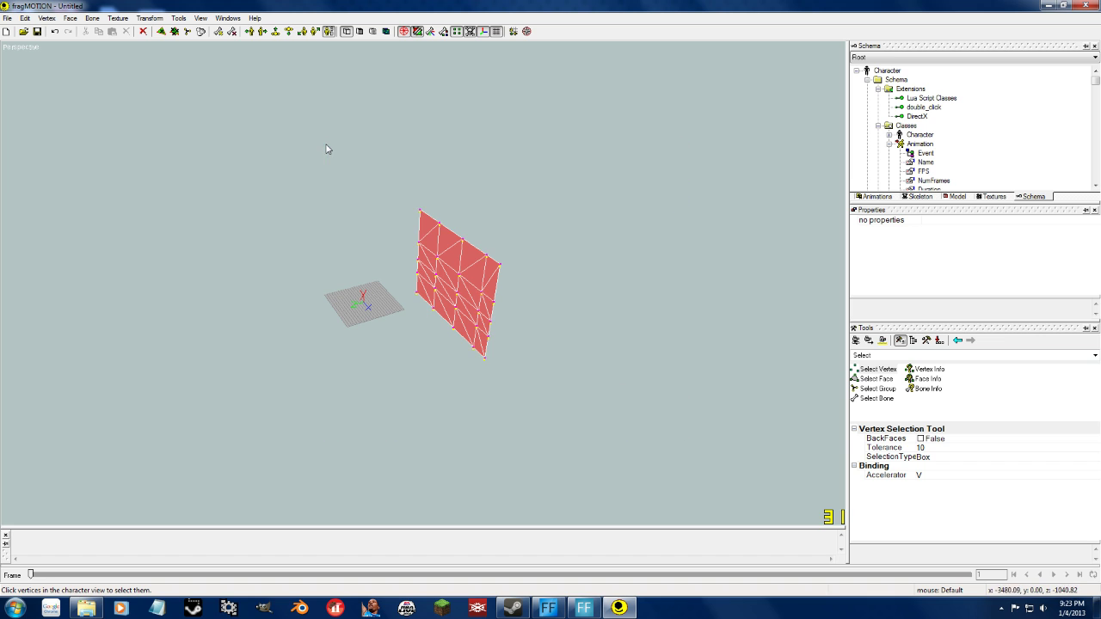
middle_drag(576, 347, 590, 319)
key(ctrl+z)
key(ctrl+z)
key(ctrl+z)
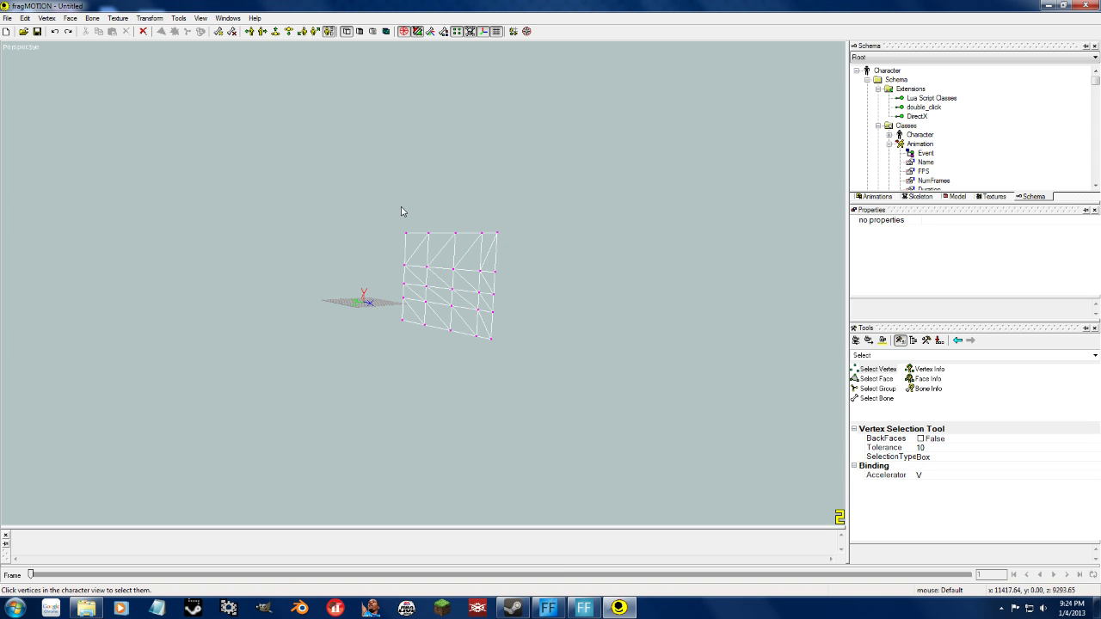
Open the character model allmesh.x from the Pro Wrestling X Editor > Models folder in place of the wall.
scroll(461, 277, up, 4)
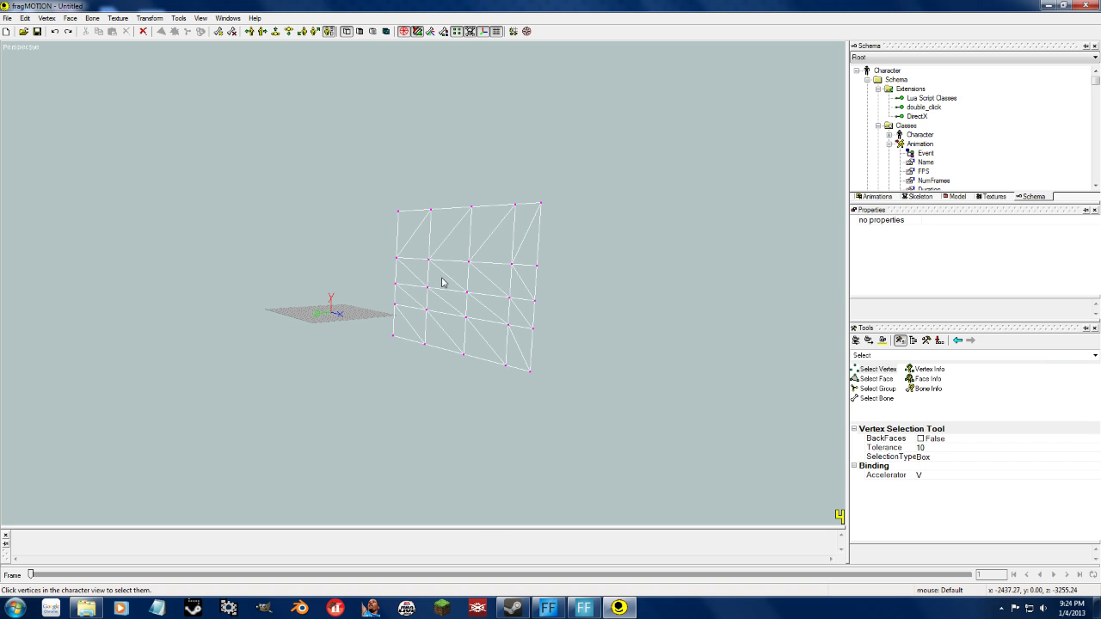
click(7, 20)
click(18, 42)
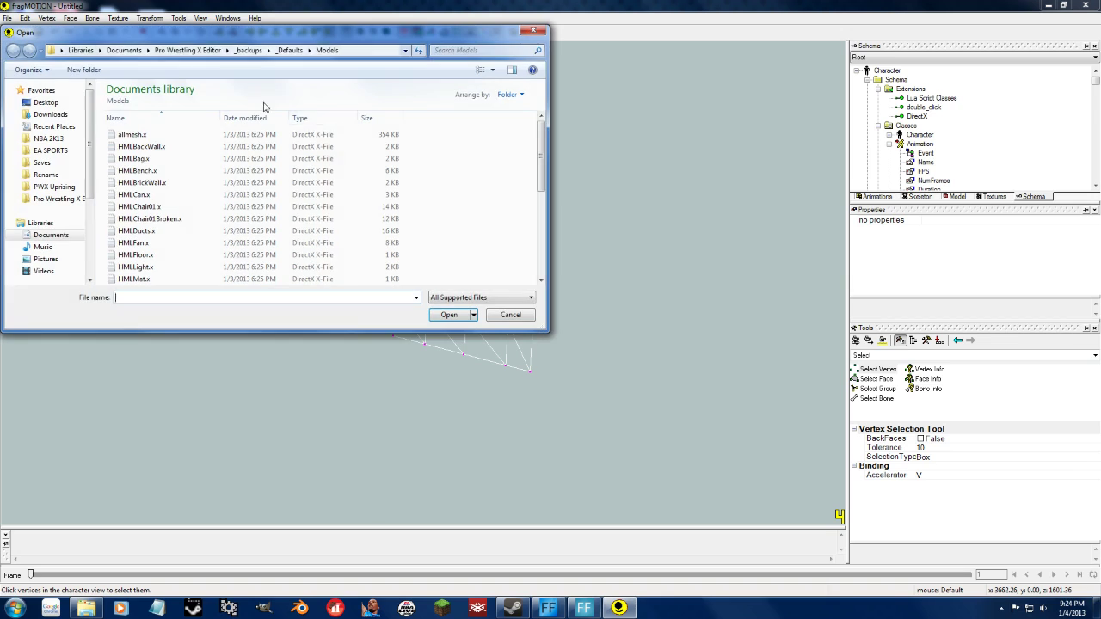
click(248, 50)
click(179, 51)
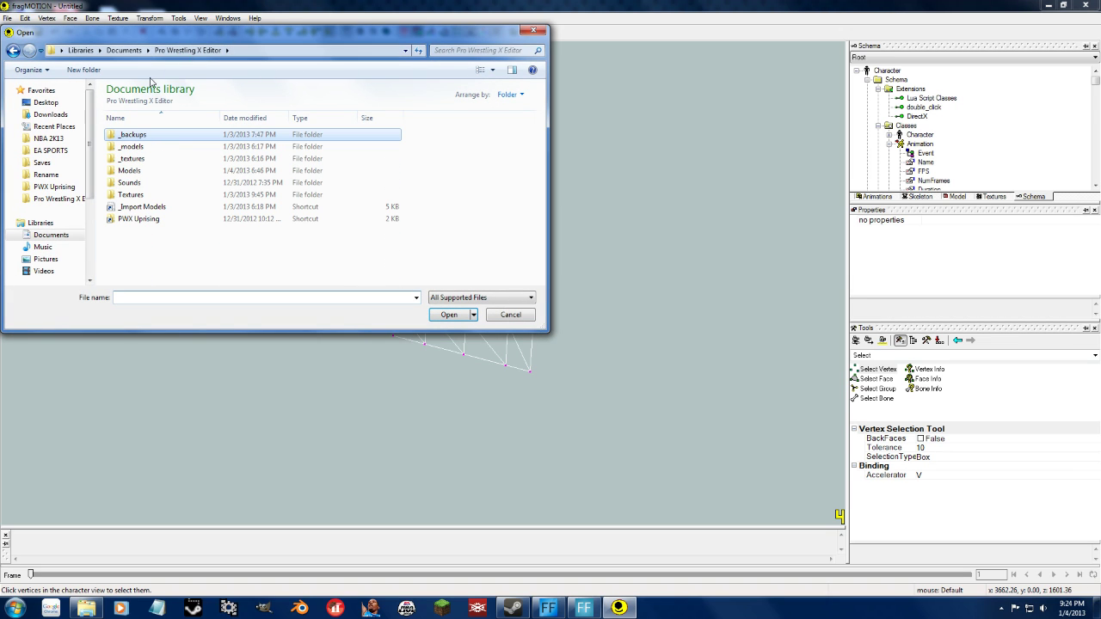
click(149, 172)
double_click(149, 171)
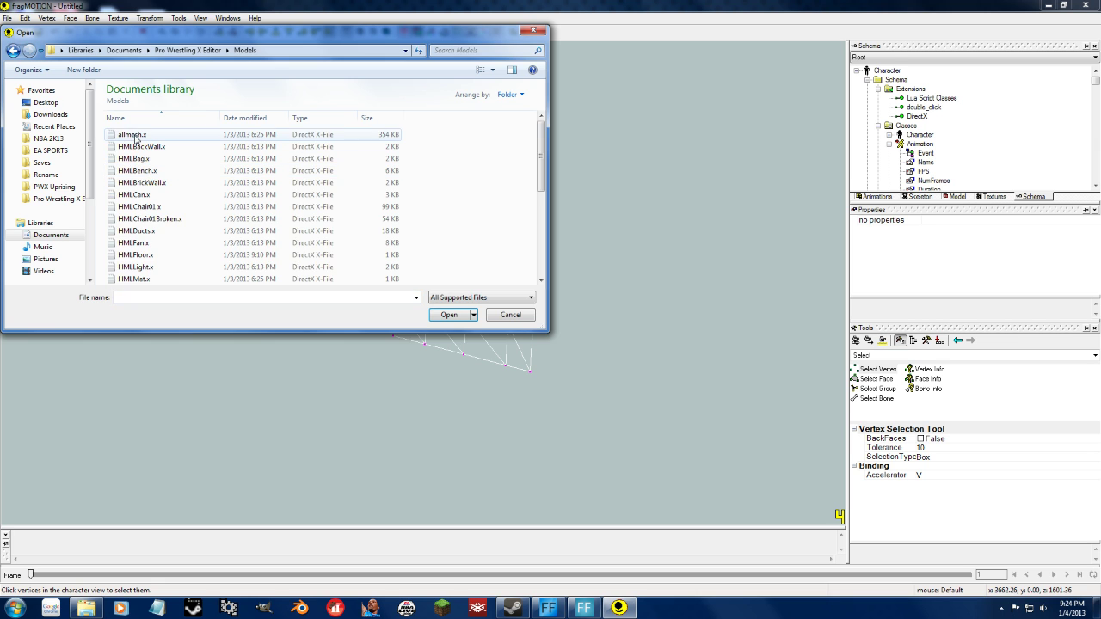
double_click(137, 139)
click(561, 341)
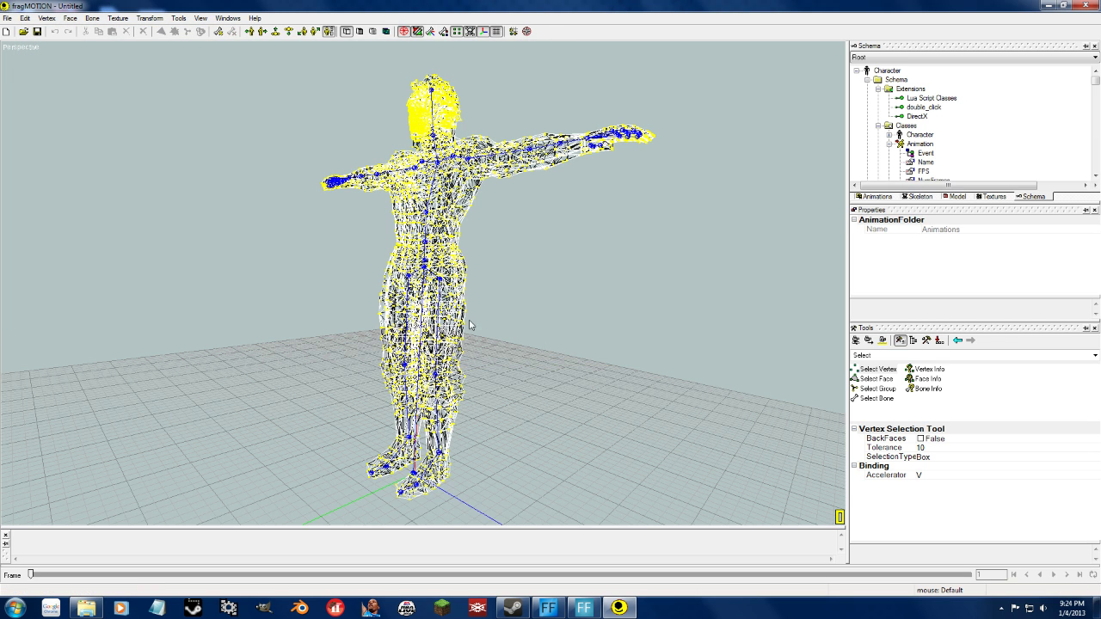
Display the character's model hierarchy and select the Female_Athletic head and hair groups in turn to highlight their meshes.
middle_drag(414, 338, 326, 249)
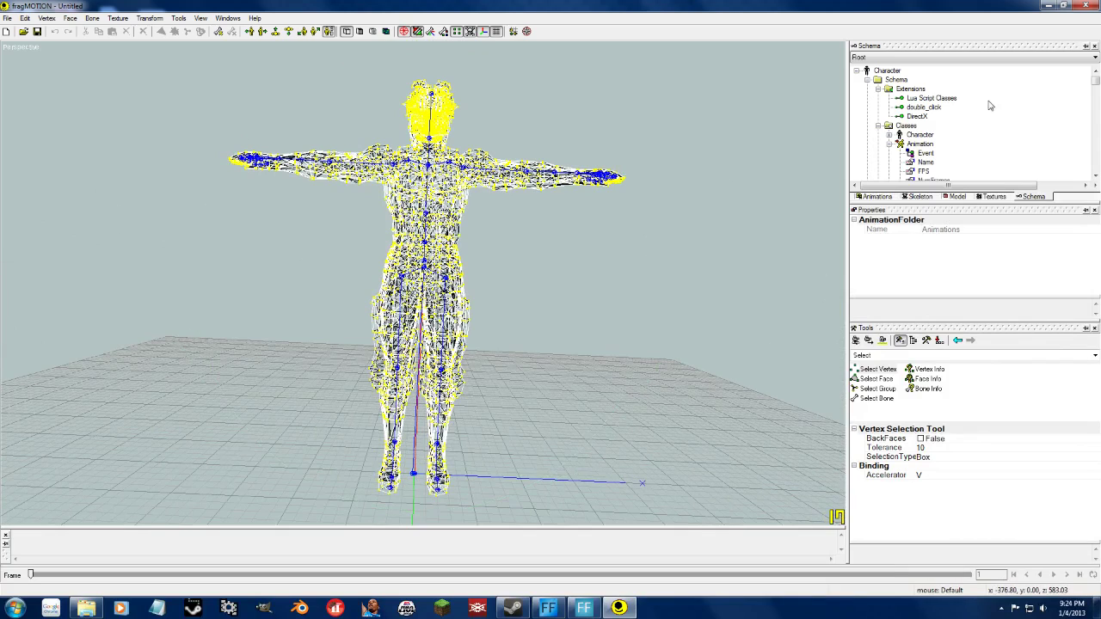
mouse_move(1096, 84)
mouse_down()
mouse_move(1096, 99)
mouse_move(1095, 80)
mouse_up()
click(944, 197)
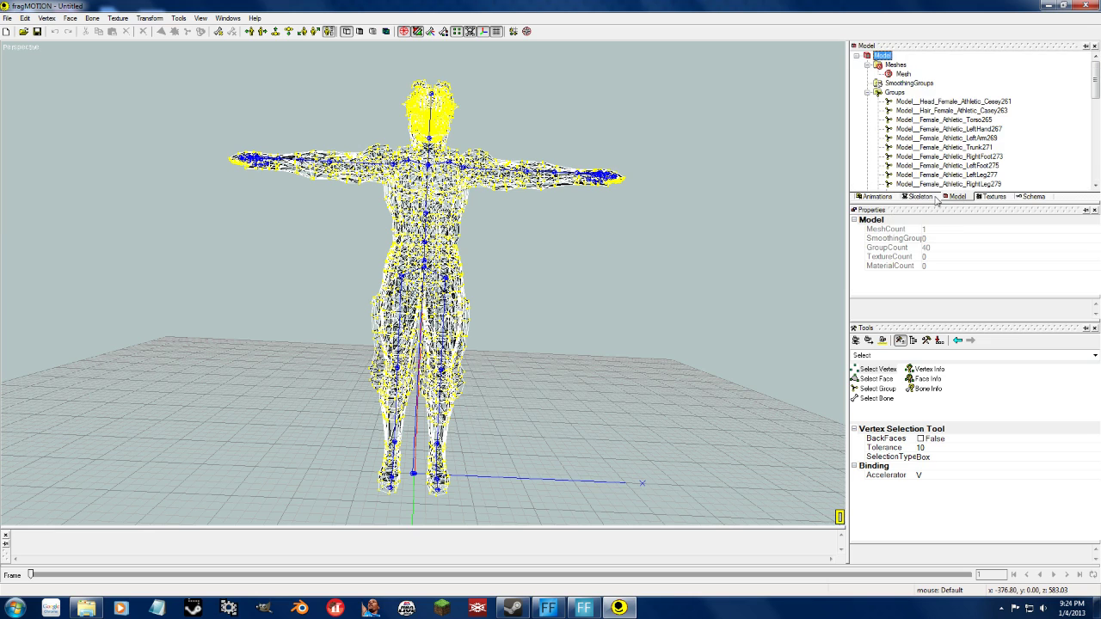
click(922, 102)
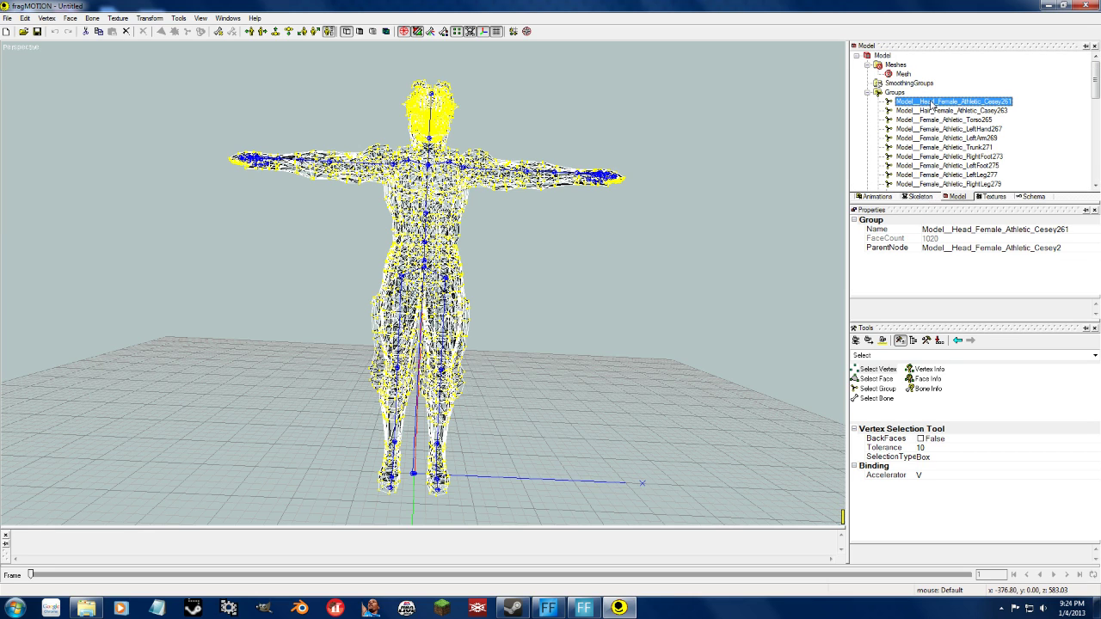
double_click(931, 103)
double_click(943, 111)
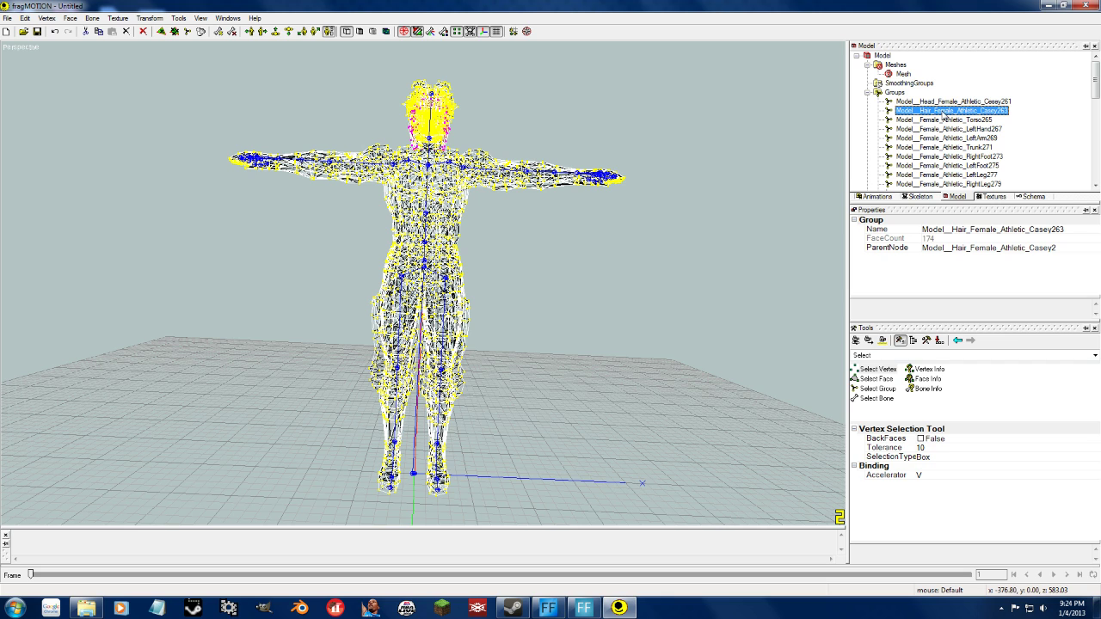
Browse the mesh groups, highlight Model__Male_Jacked_CargoPants289 on the character to examine it, and clear the selection.
click(949, 168)
scroll(951, 168, down, 9)
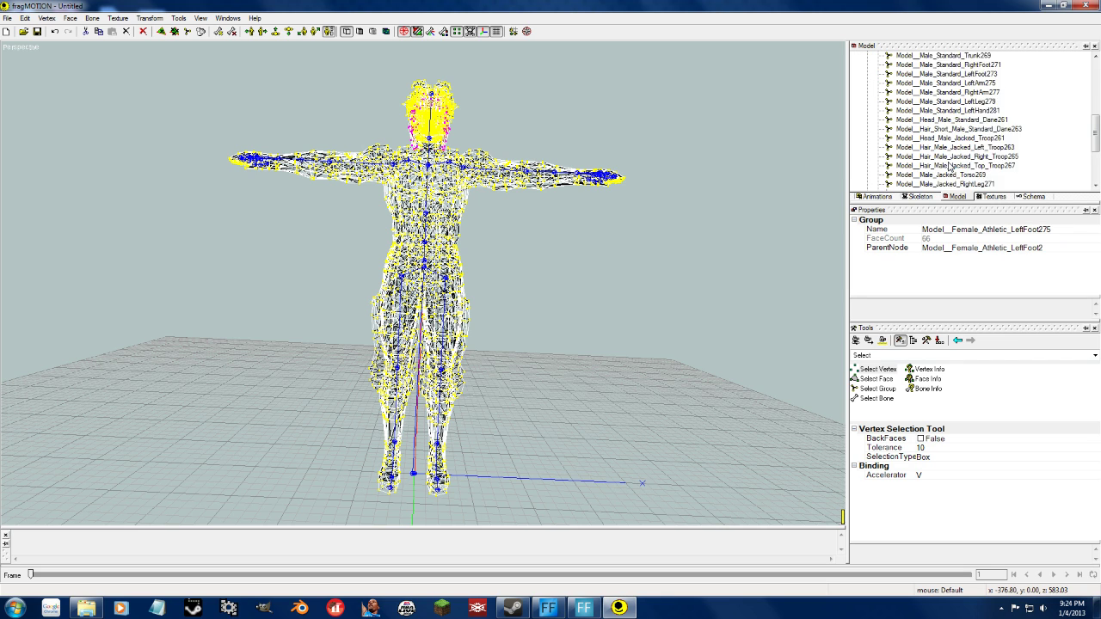
scroll(952, 170, up, 9)
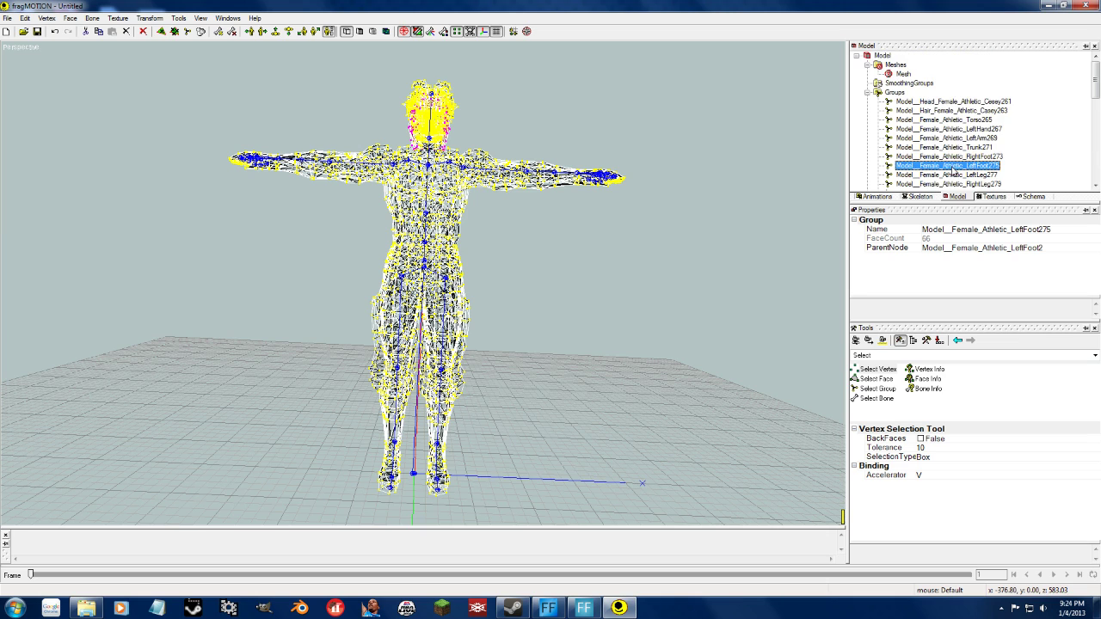
click(940, 102)
scroll(946, 138, down, 10)
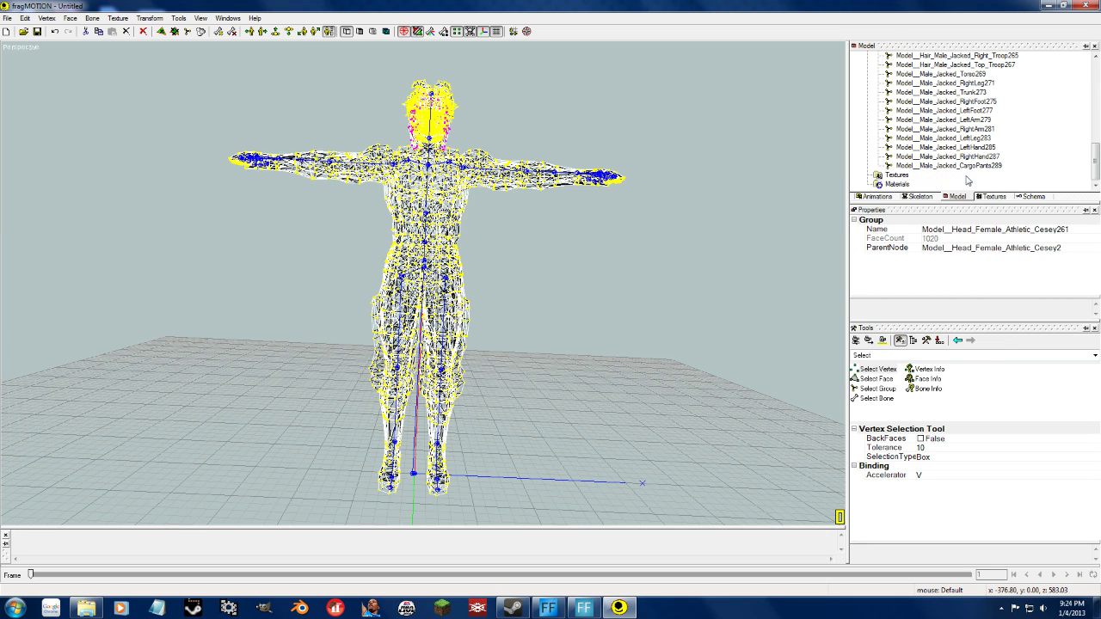
click(956, 76)
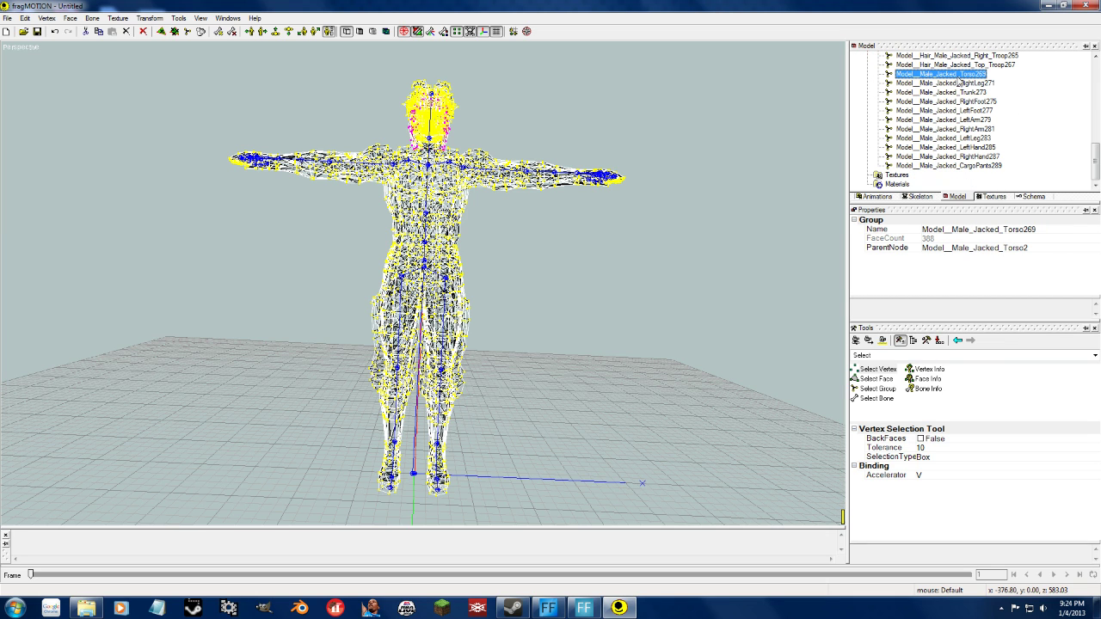
click(965, 166)
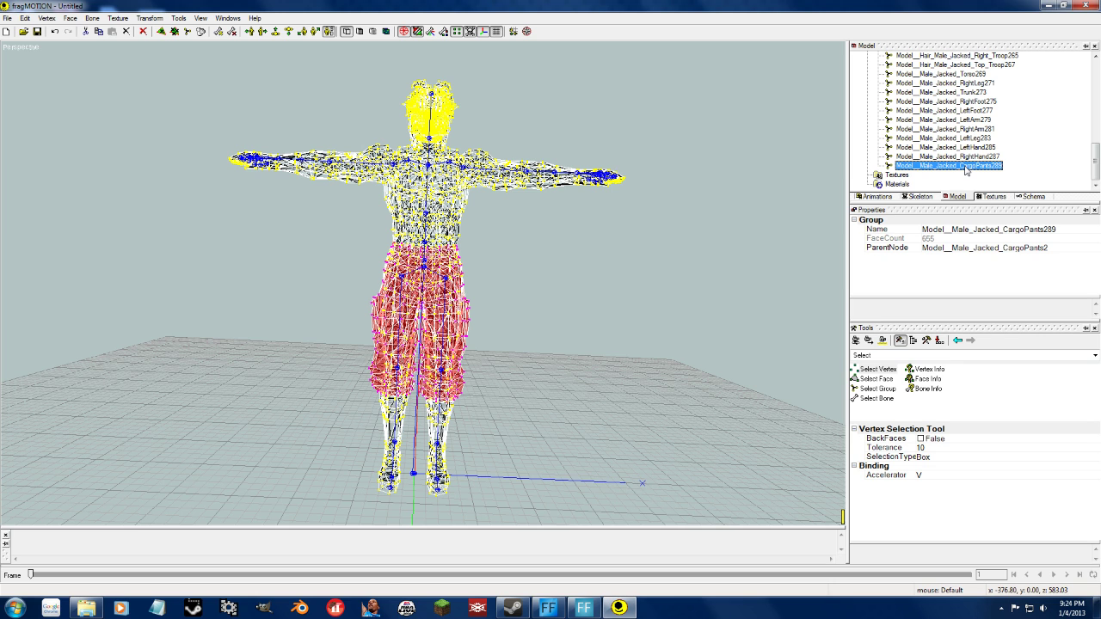
scroll(508, 314, up, 2)
scroll(507, 319, down, 2)
middle_drag(511, 325, 637, 351)
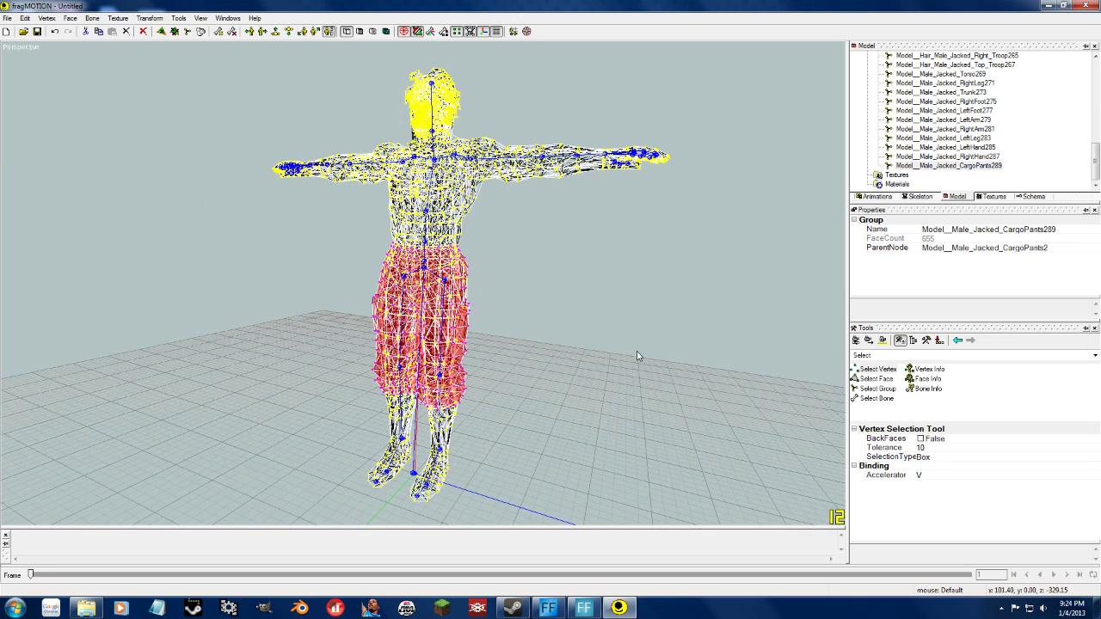
click(574, 348)
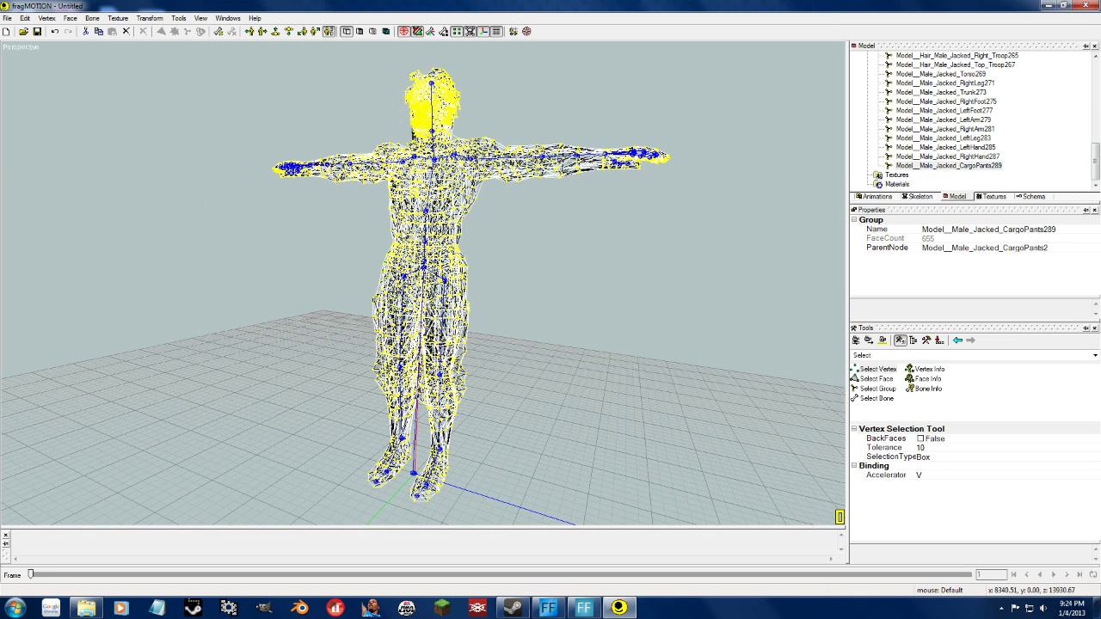
Try box-selecting the cargo pants' vertices across the character's legs, and clear the selection.
drag(365, 299, 477, 391)
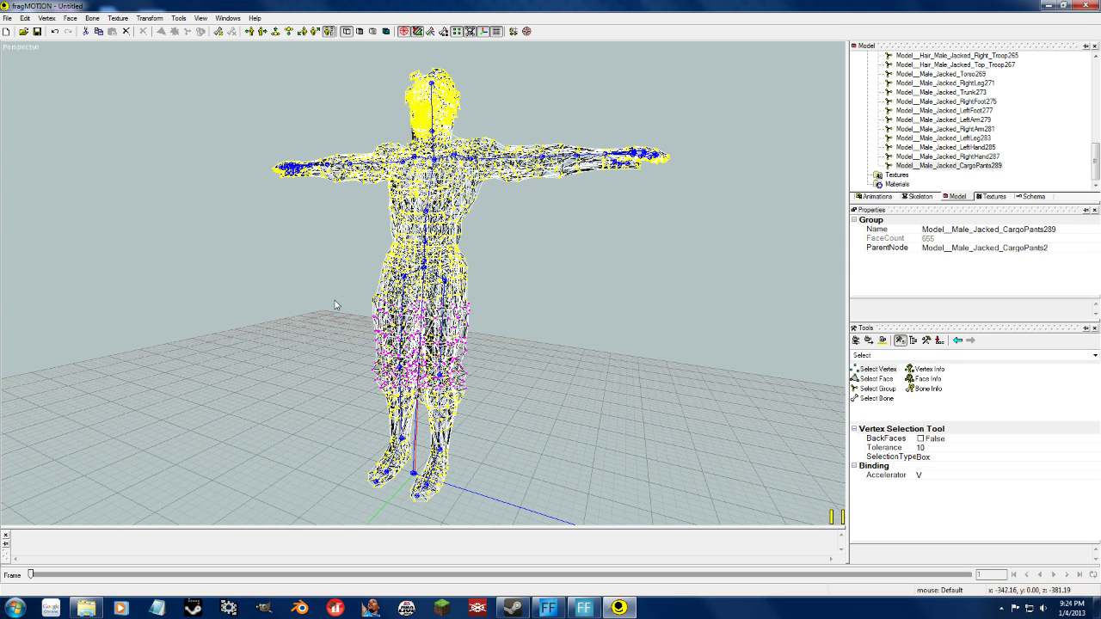
middle_drag(600, 387, 591, 362)
click(590, 363)
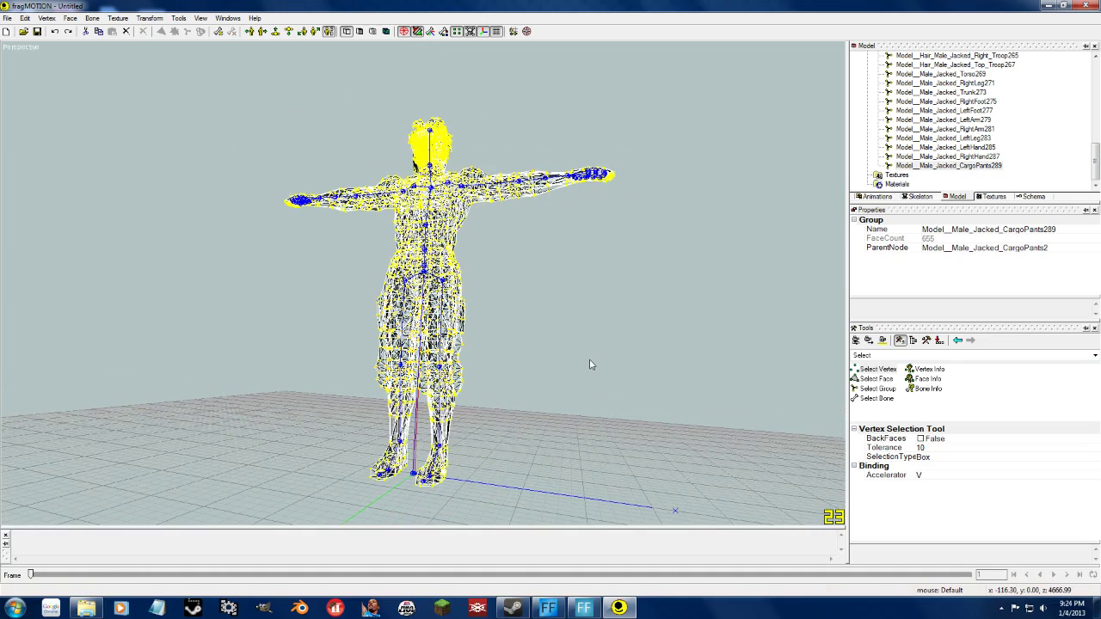
Hide the Female_Athletic head and hair groups at the start of the group list.
scroll(1088, 165, up, 10)
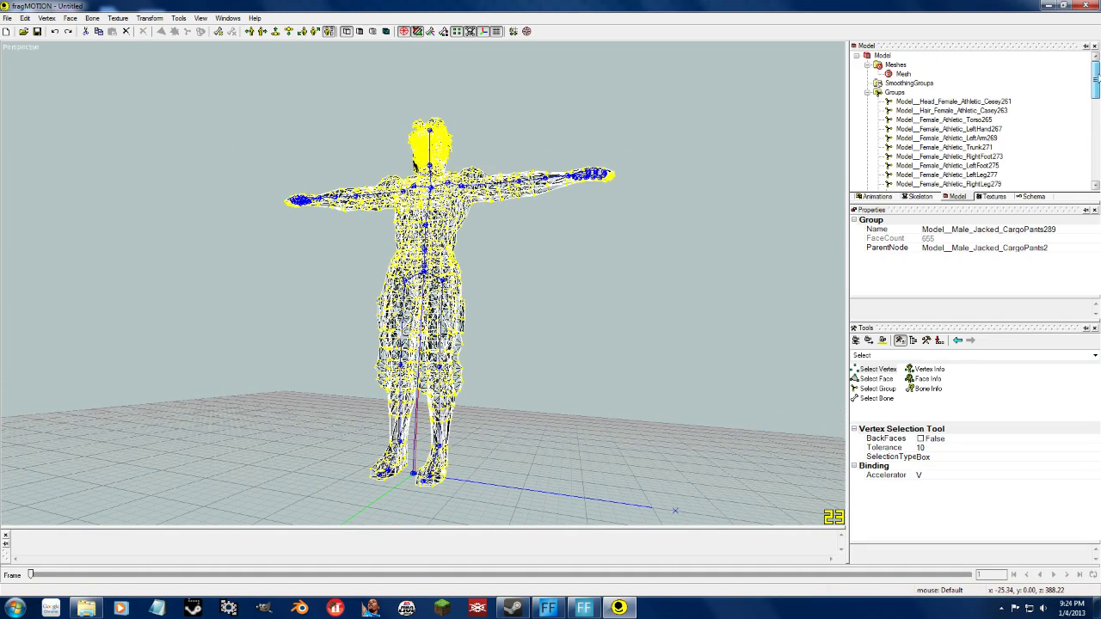
right_click(942, 103)
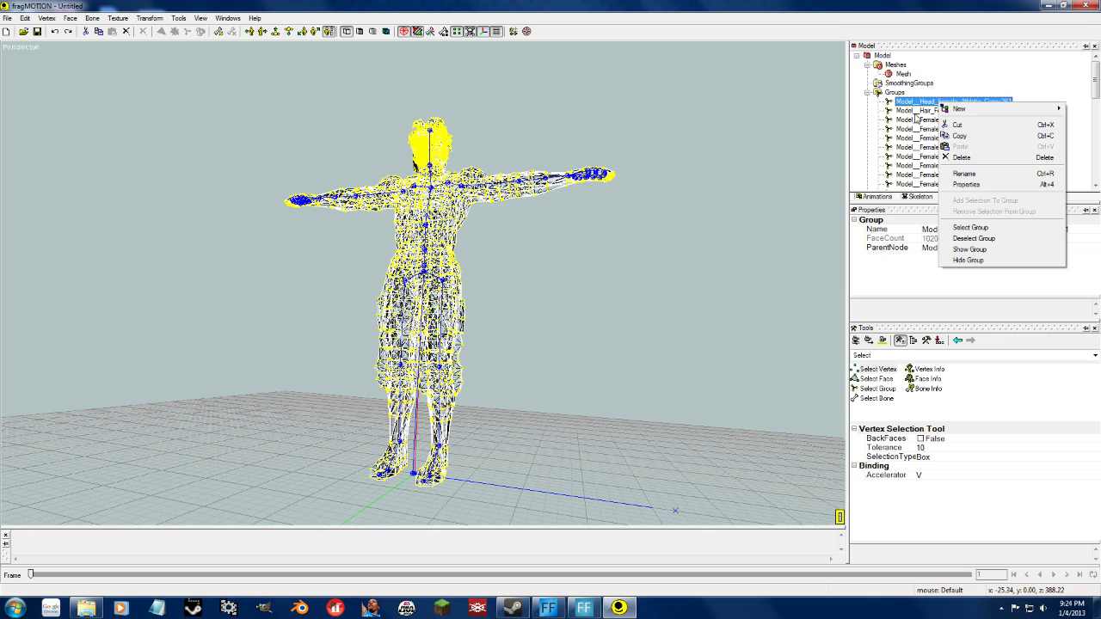
click(968, 261)
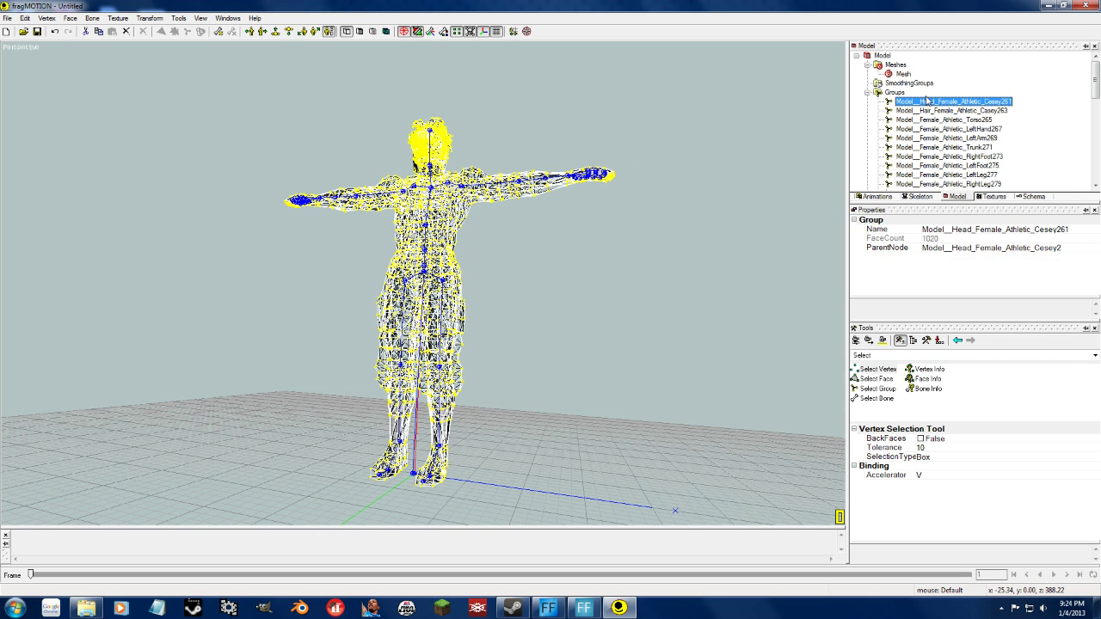
click(931, 111)
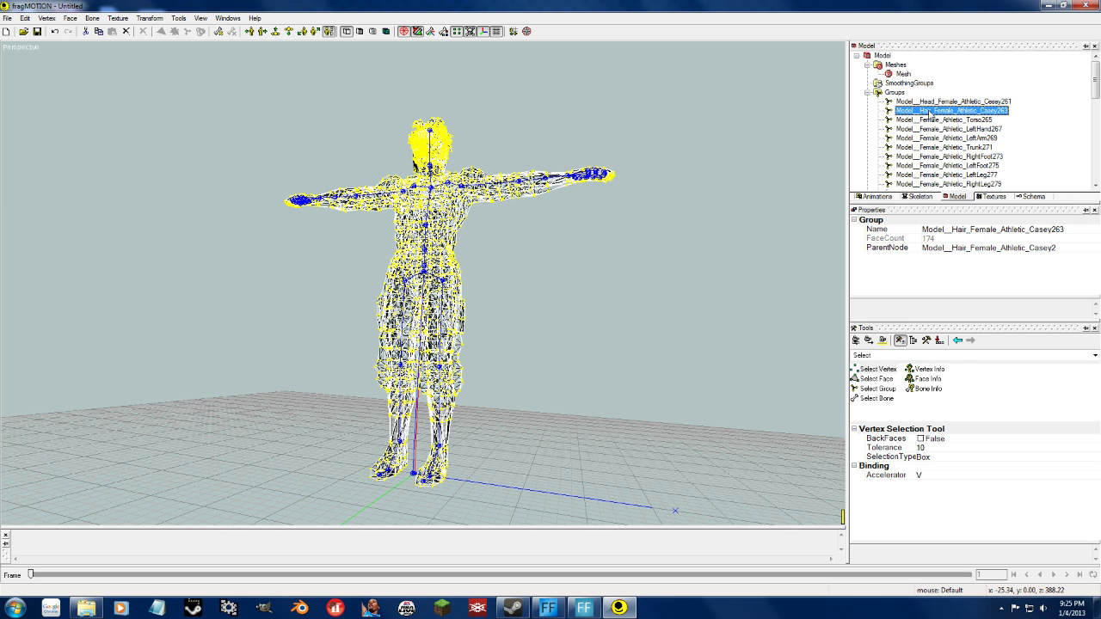
right_click(931, 116)
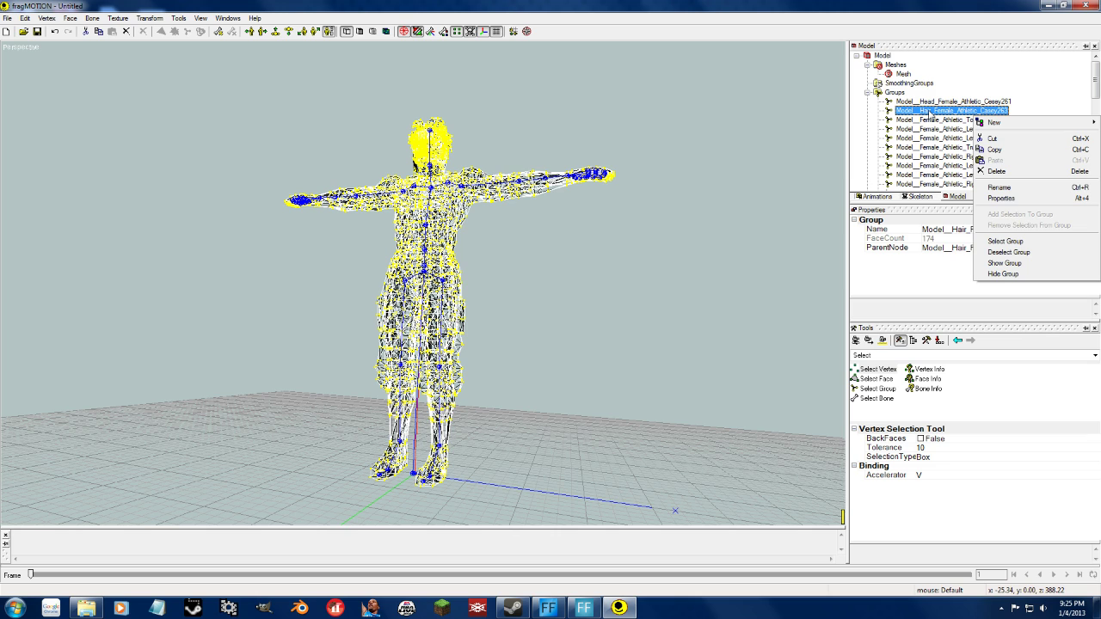
key(Escape)
key(Left)
key(Down)
key(Down)
key(Down)
key(Down)
key(Up)
key(Up)
key(Down)
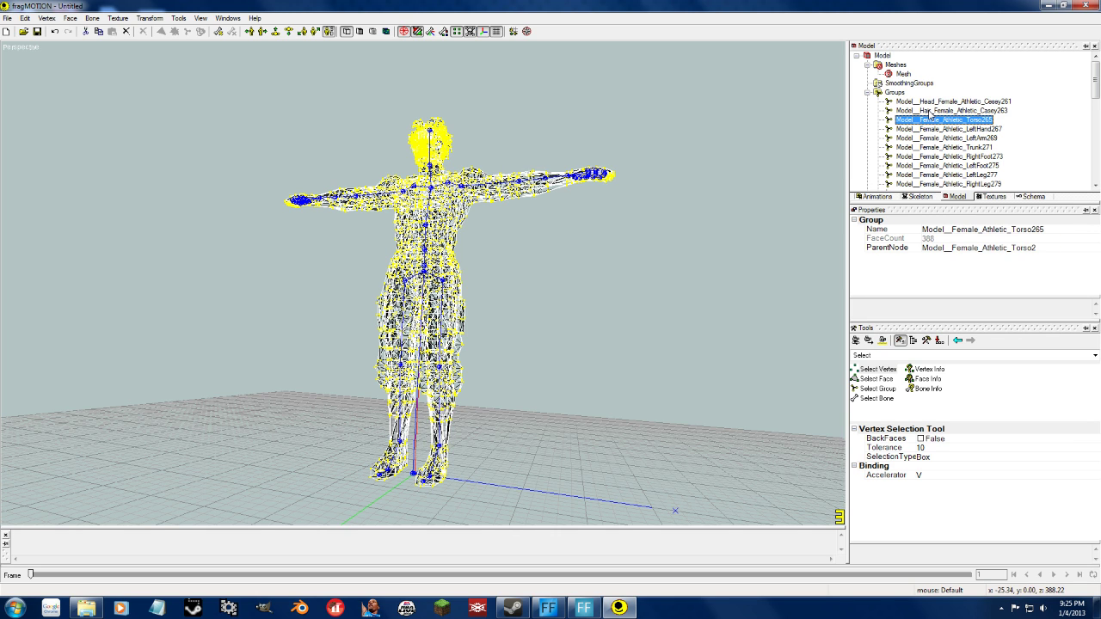
Hide the remaining Female_Athletic groups in turn, from Torso265 through RightHand283.
key(Down)
key(Down)
key(Down)
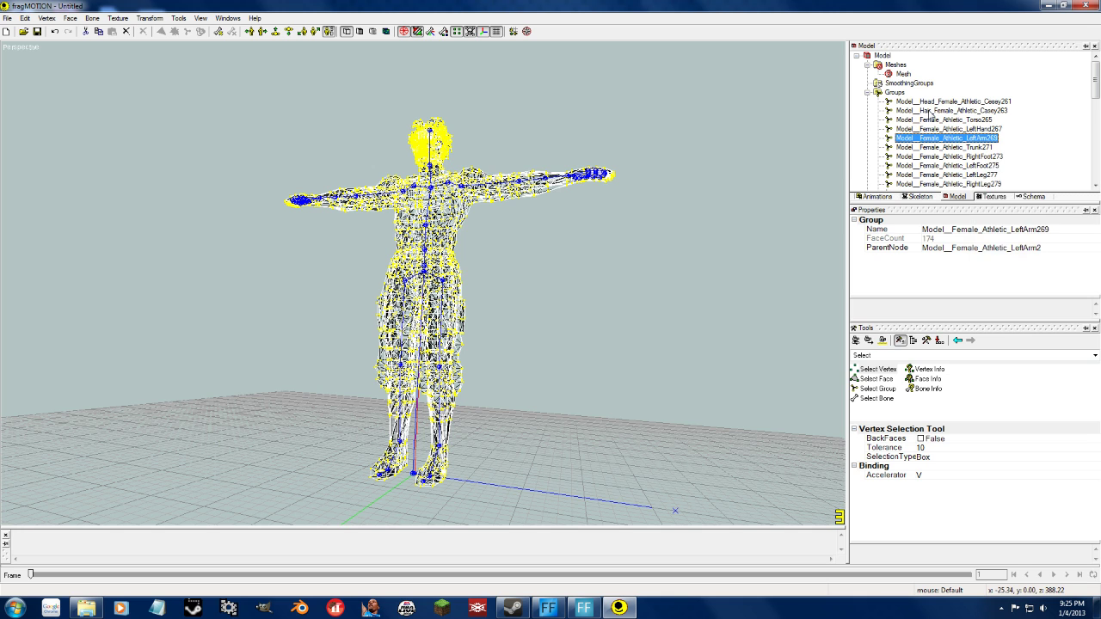
key(Down)
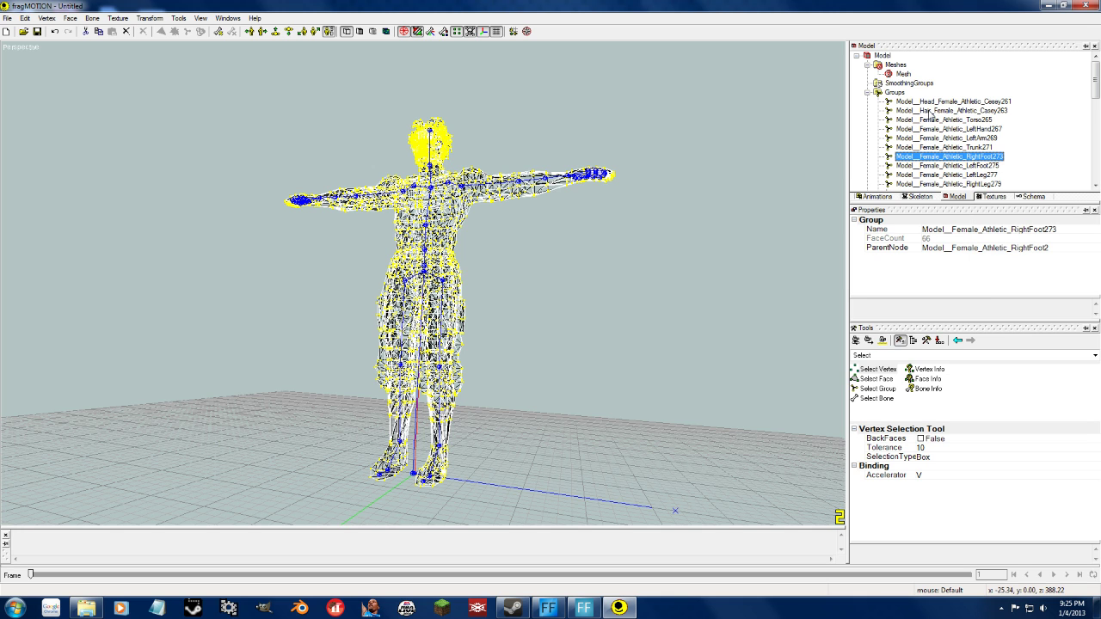
key(Up)
key(Down)
key(Down)
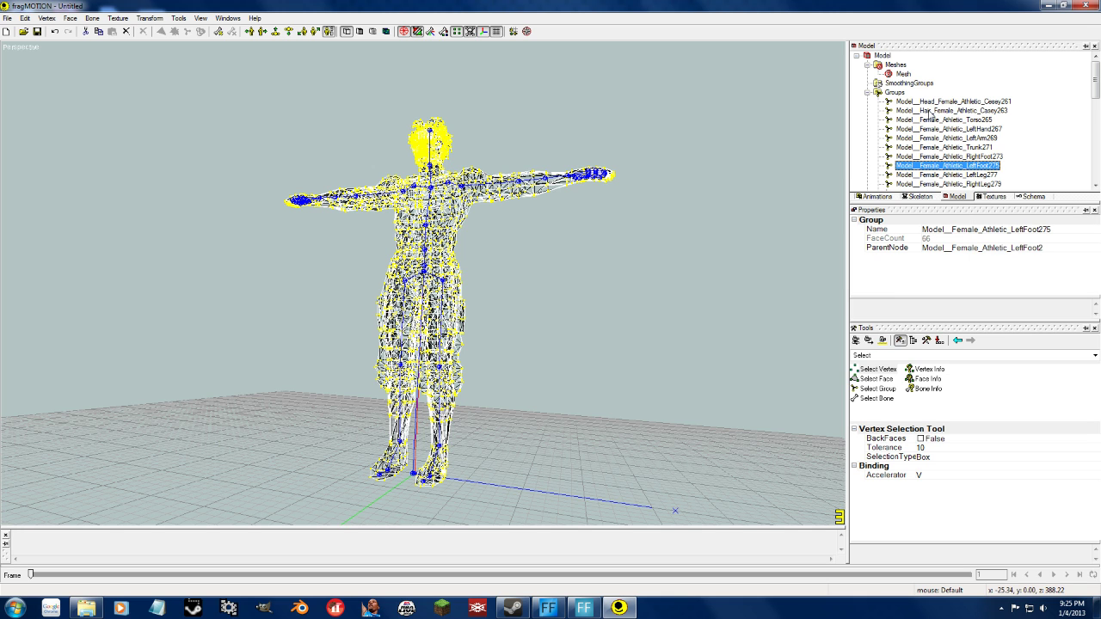
key(Down)
key(Down)
key(Down)
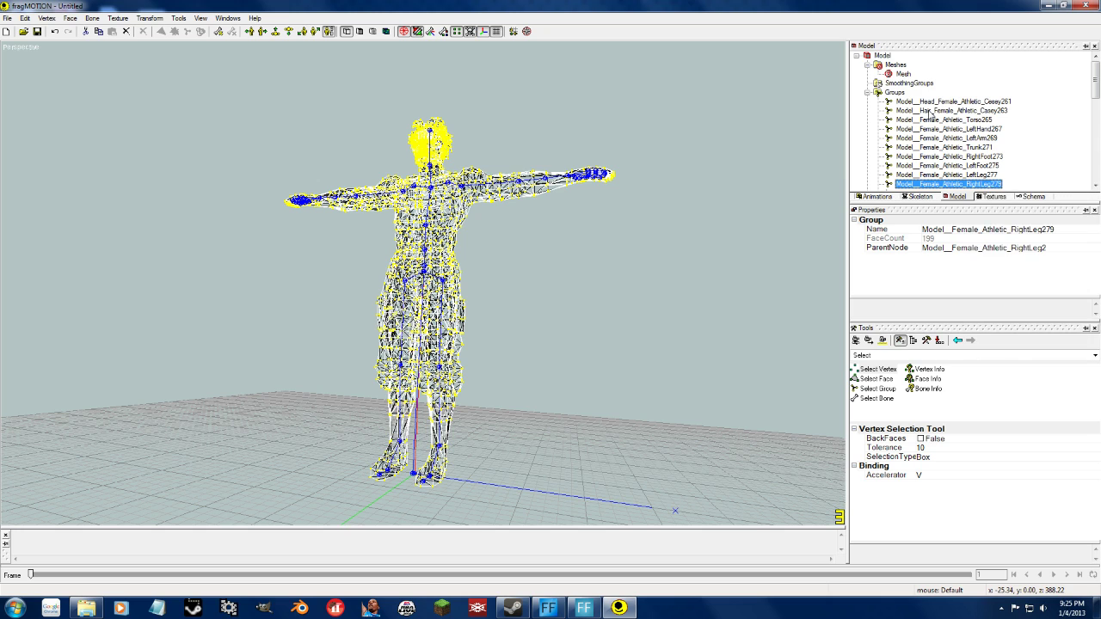
key(Down)
key(Down)
key(Down)
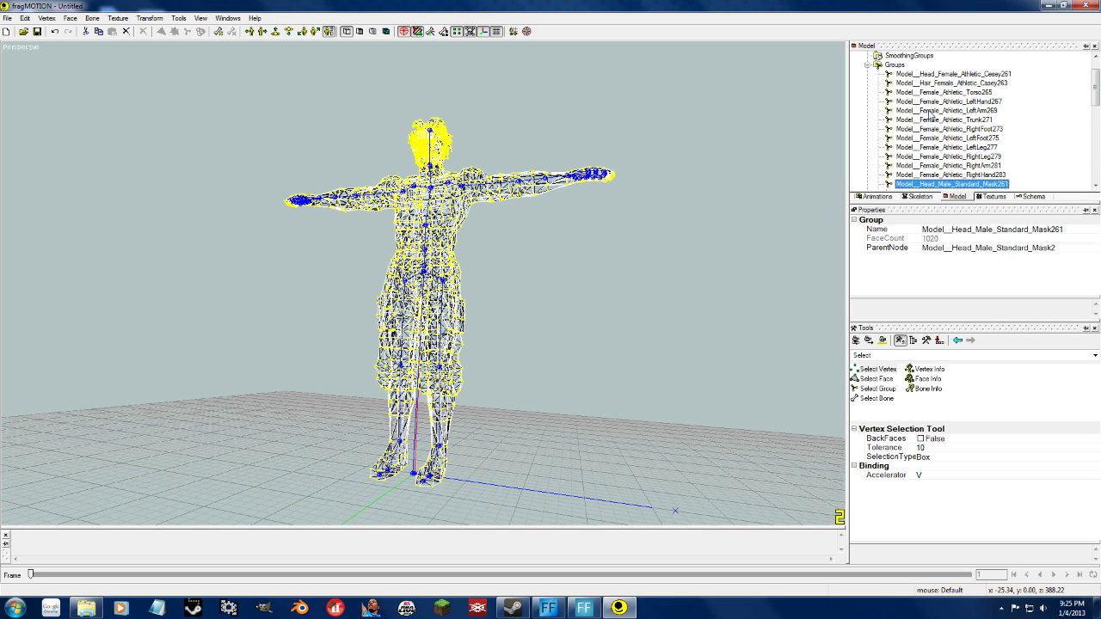
Hide the Male_Standard mask head, right hand, torso, right leg, trunk and both foot groups.
key(Down)
key(Down)
key(Down)
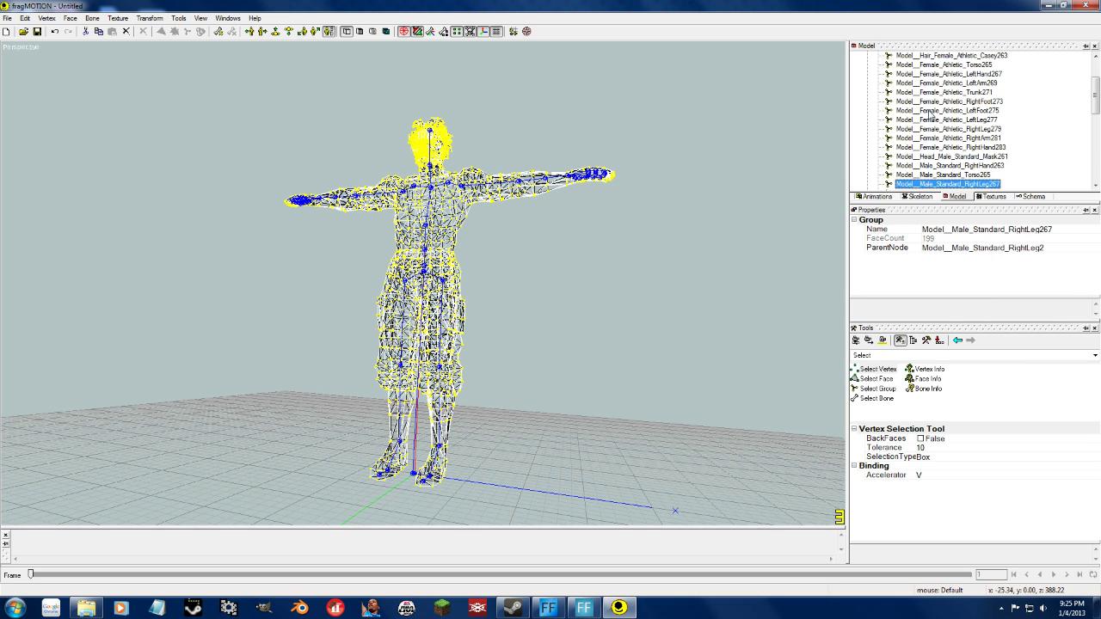
key(Down)
key(Down)
key(Down)
key(Down)
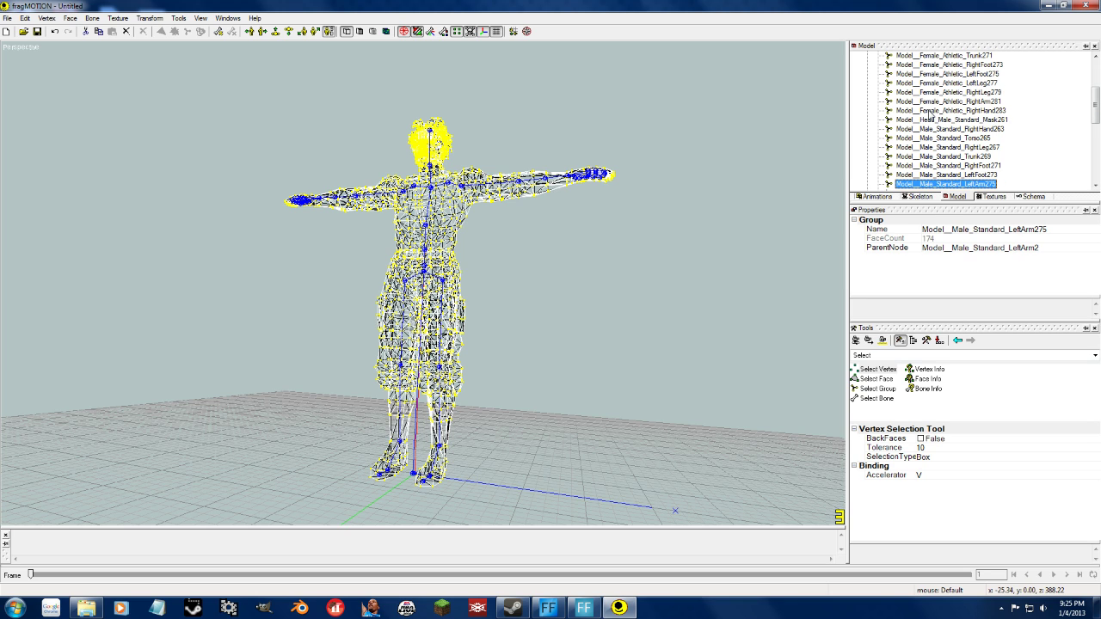
Hide the Male_Standard groups LeftArm275, RightArm277, LeftLeg279 and LeftHand281.
key(Menu)
key(h)
key(Down)
key(Menu)
key(h)
key(Down)
key(Menu)
key(h)
key(Down)
key(Menu)
key(h)
key(Down)
Hide the Head_Male_Standard_Dane261 and Hair_Short_Male_Standard_Dane263 groups.
key(Menu)
key(h)
key(Down)
key(Menu)
key(h)
key(Down)
Hide the Male_Jacked_Troop head group and its left, right and top hair groups.
key(Menu)
key(h)
key(Down)
key(Menu)
key(h)
key(Down)
key(Menu)
key(h)
key(Down)
Hide the Male_Jacked groups Torso269, RightLeg271, Trunk273 and RightFoot275.
key(Menu)
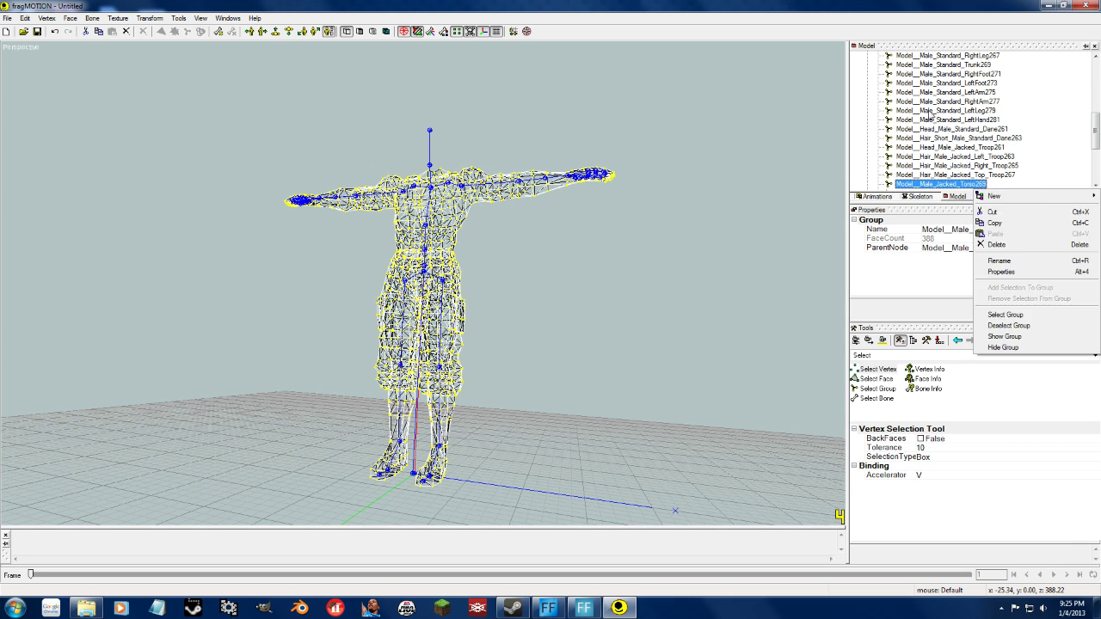
key(h)
key(Down)
key(Menu)
key(h)
key(Down)
key(Menu)
key(h)
key(Down)
key(Menu)
key(h)
key(Down)
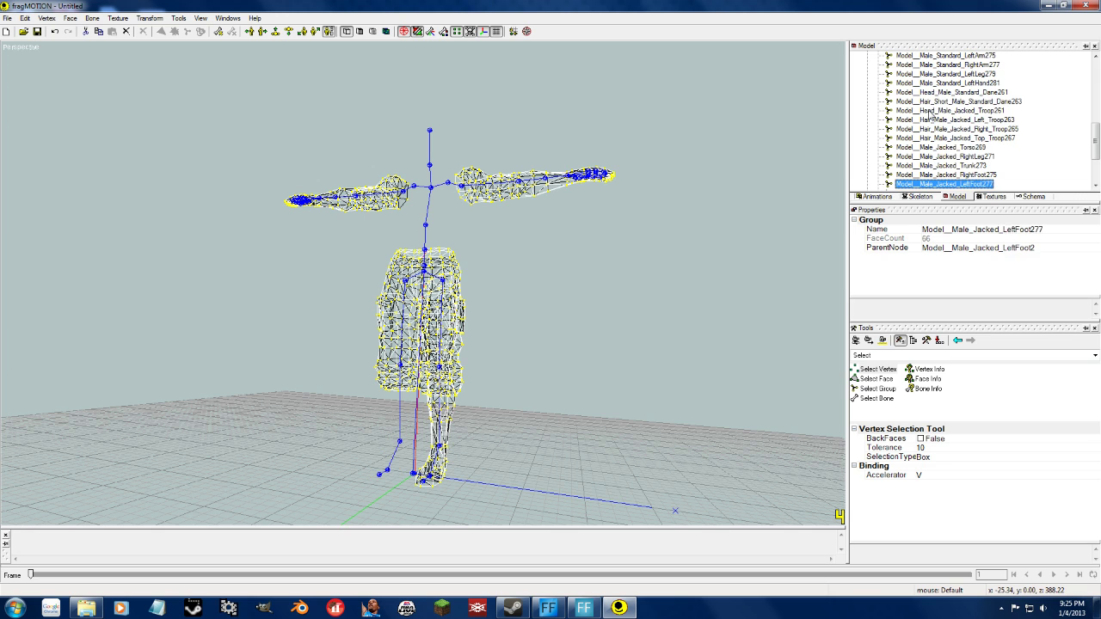
Hide the Male_Jacked left foot, both arm, left leg and both hand groups, keeping only the cargo pants displayed.
key(Menu)
key(h)
key(Down)
key(Menu)
key(h)
key(Down)
key(Menu)
key(h)
key(Down)
key(Menu)
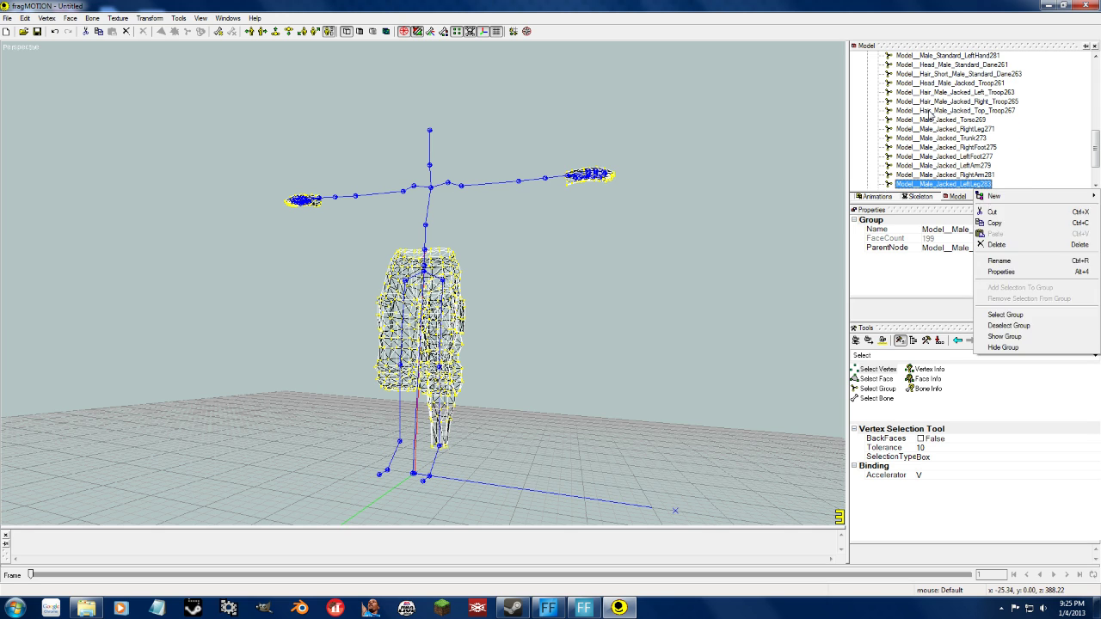
key(h)
key(Down)
key(Menu)
key(h)
key(Down)
key(Down)
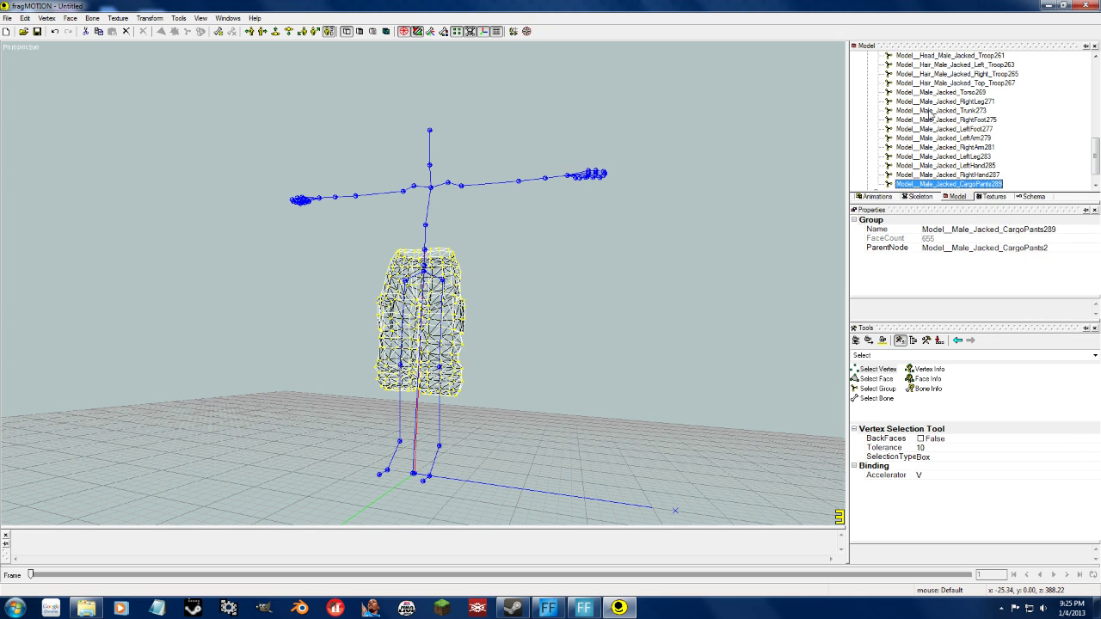
Hide the Male_Jacked_CargoPants289 group and show it again.
key(Menu)
key(h)
key(Down)
key(Up)
key(Menu)
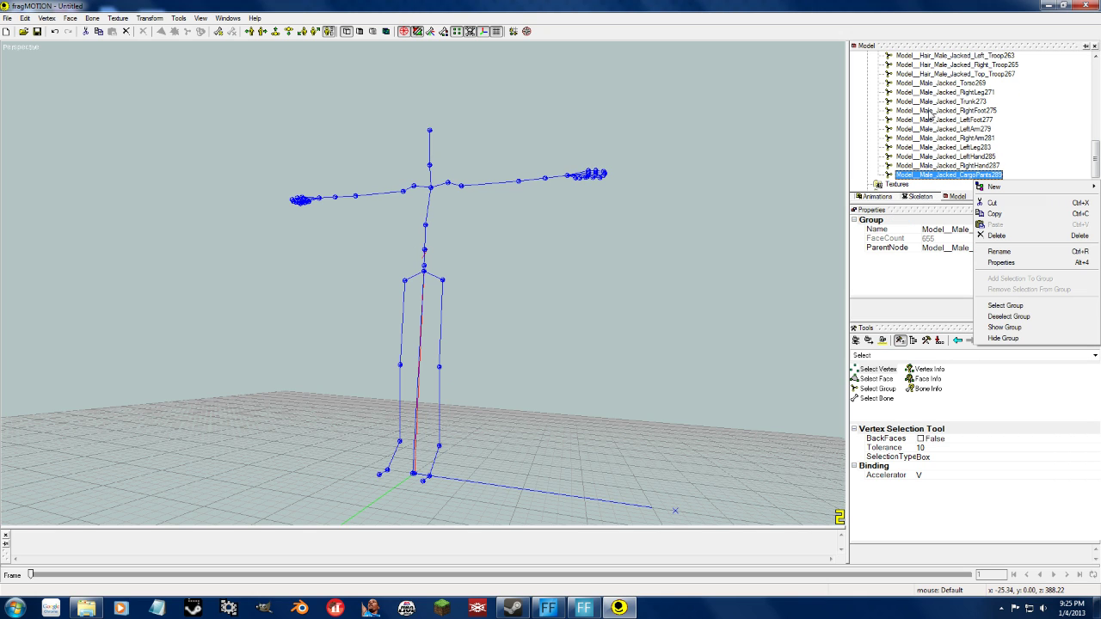
click(1025, 327)
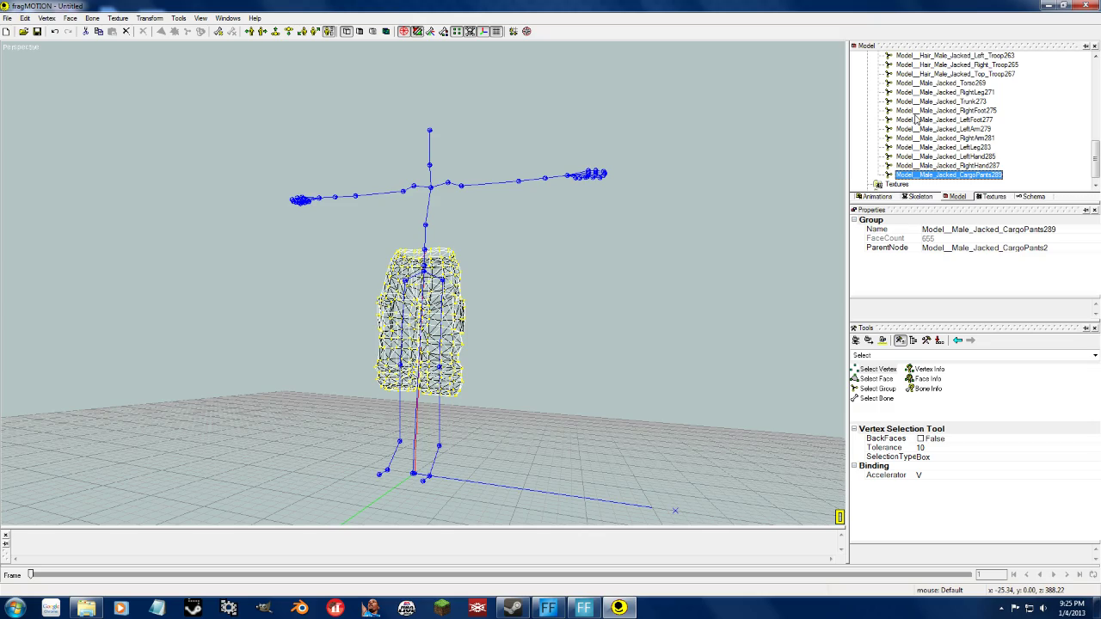
Select the block of faces forming the pocket area on the side of the cargo pants' leg with the Select Face tool.
middle_drag(569, 208, 555, 228)
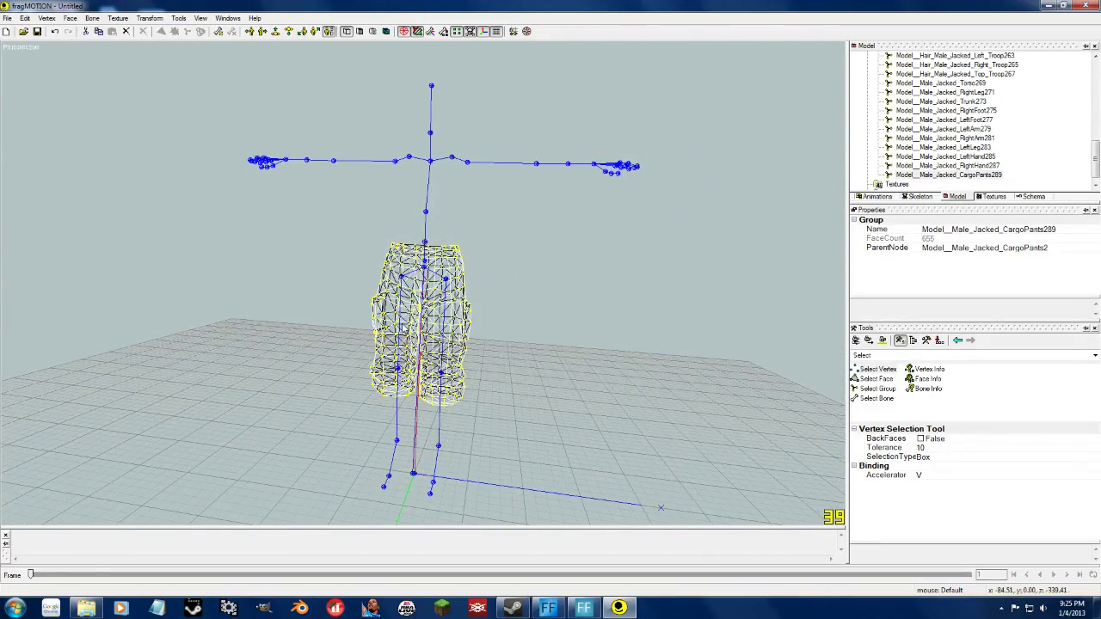
scroll(492, 345, up, 6)
scroll(492, 349, down, 3)
middle_drag(483, 360, 466, 341)
middle_drag(459, 427, 434, 427)
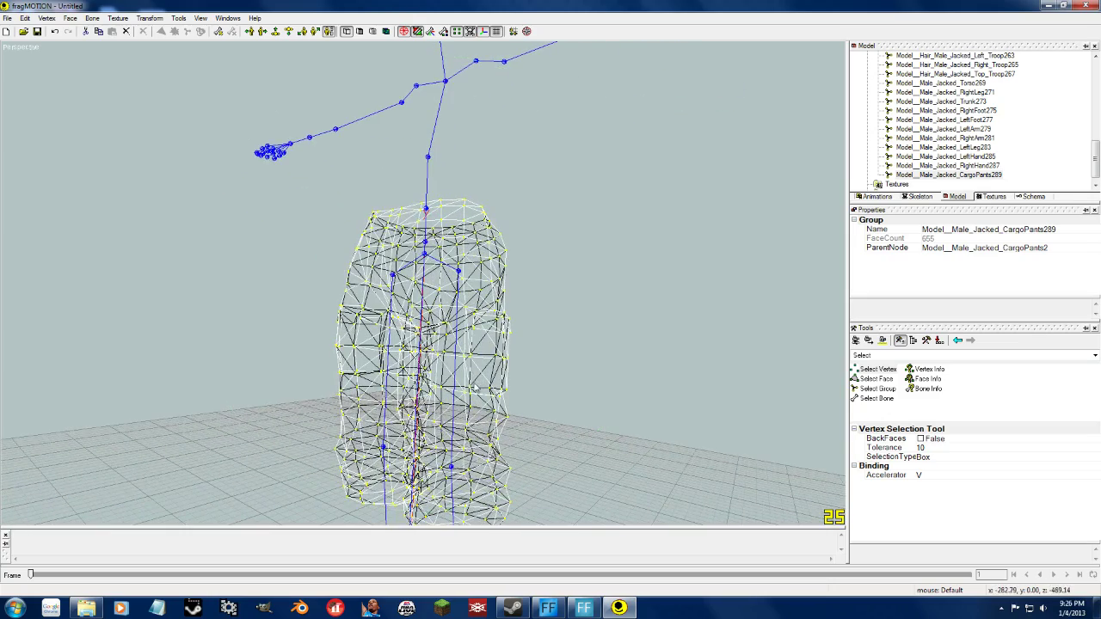
middle_drag(471, 379, 517, 383)
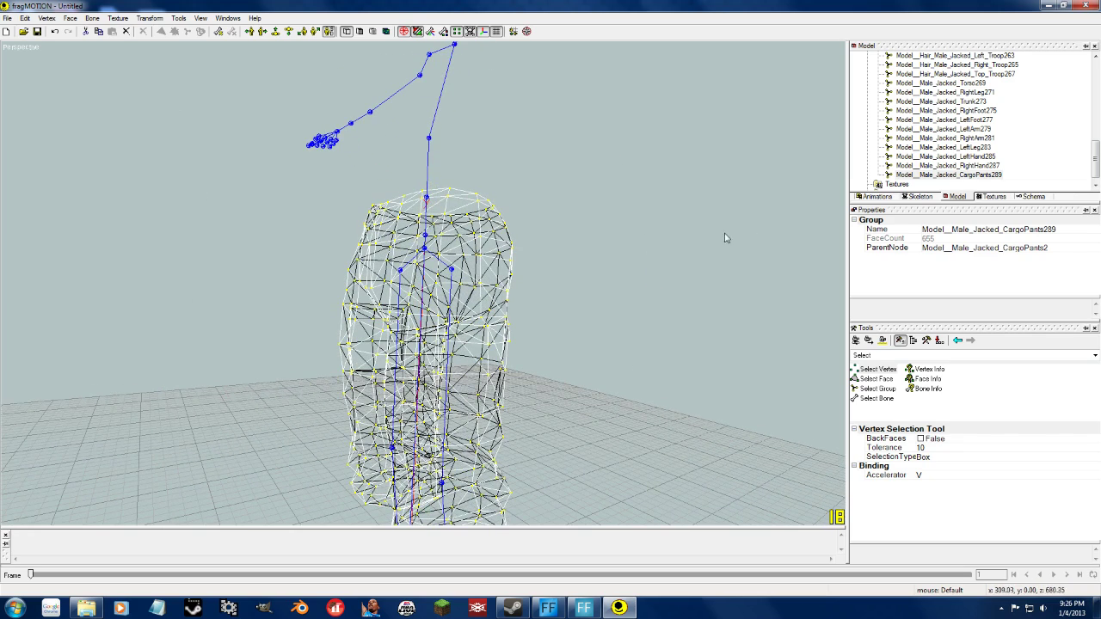
click(879, 380)
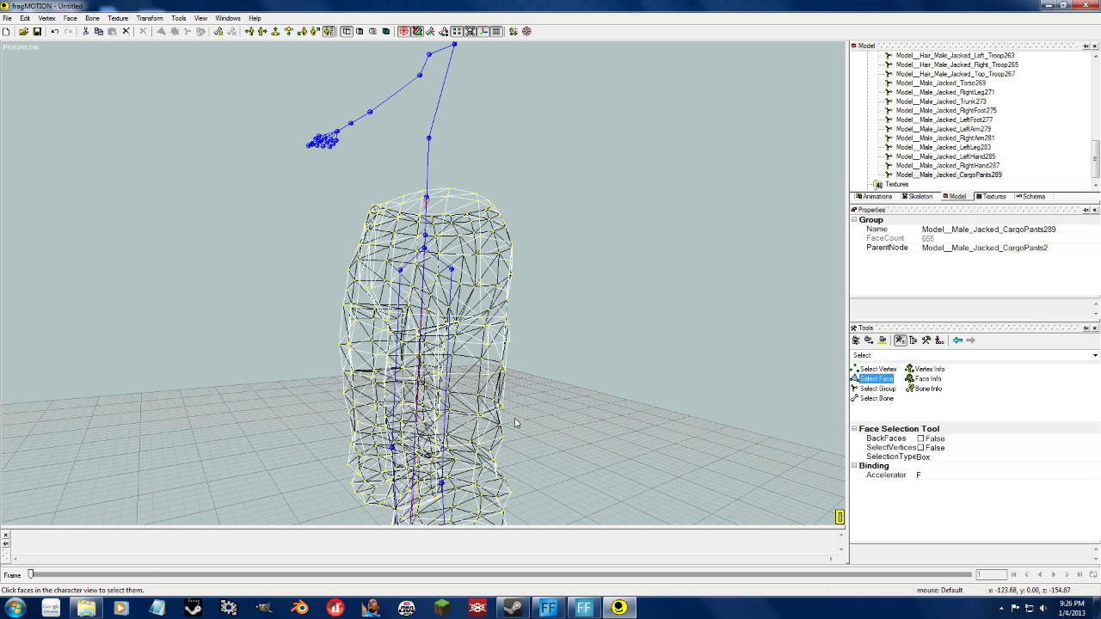
drag(458, 389, 461, 408)
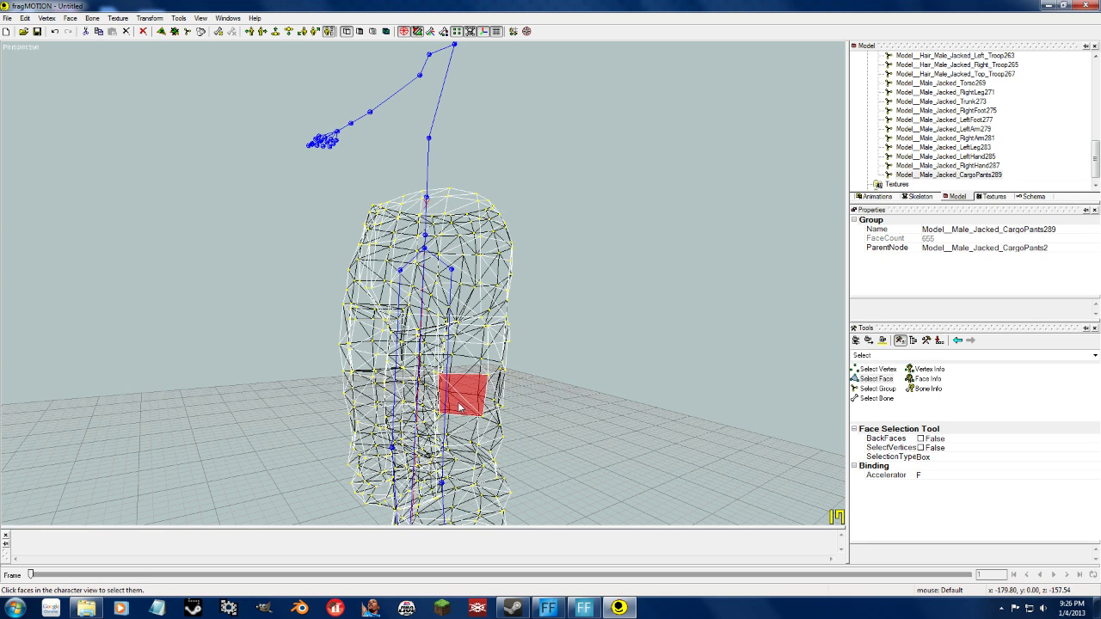
drag(461, 366, 491, 397)
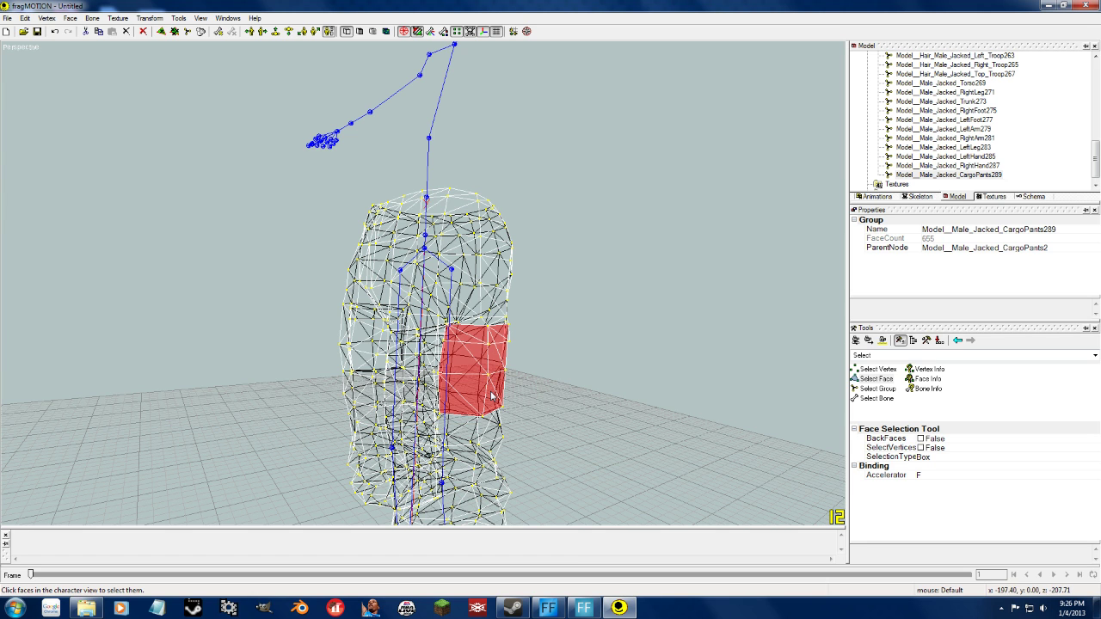
Remove the stray face beside the pocket from the selection and check the selected block up close.
middle_drag(479, 354, 476, 366)
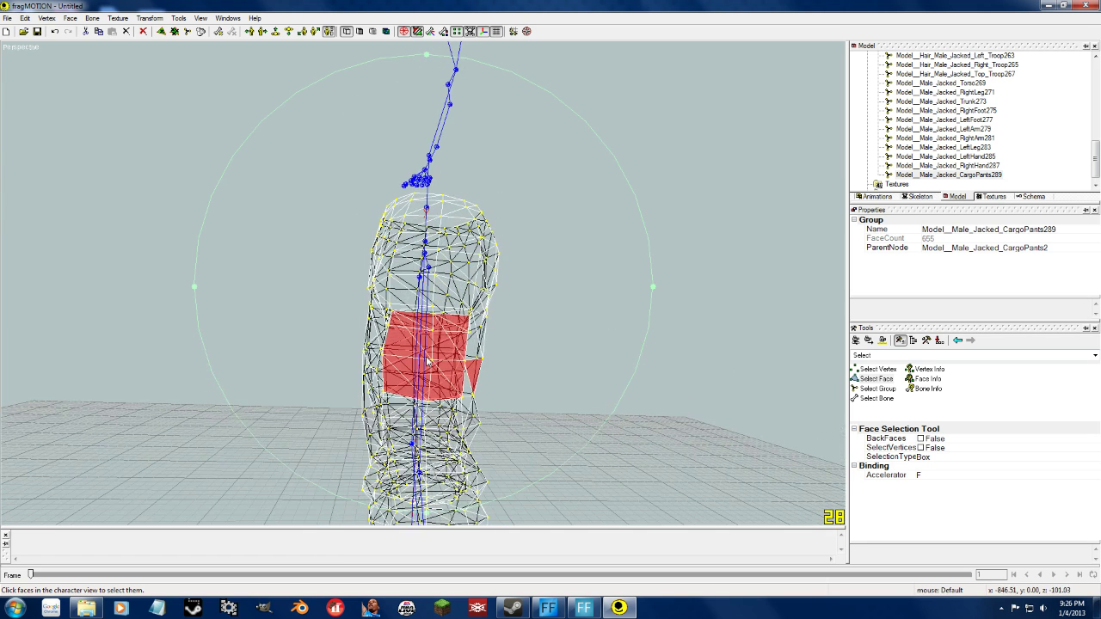
drag(478, 361, 473, 372)
ctrl+click(476, 354)
scroll(434, 371, up, 5)
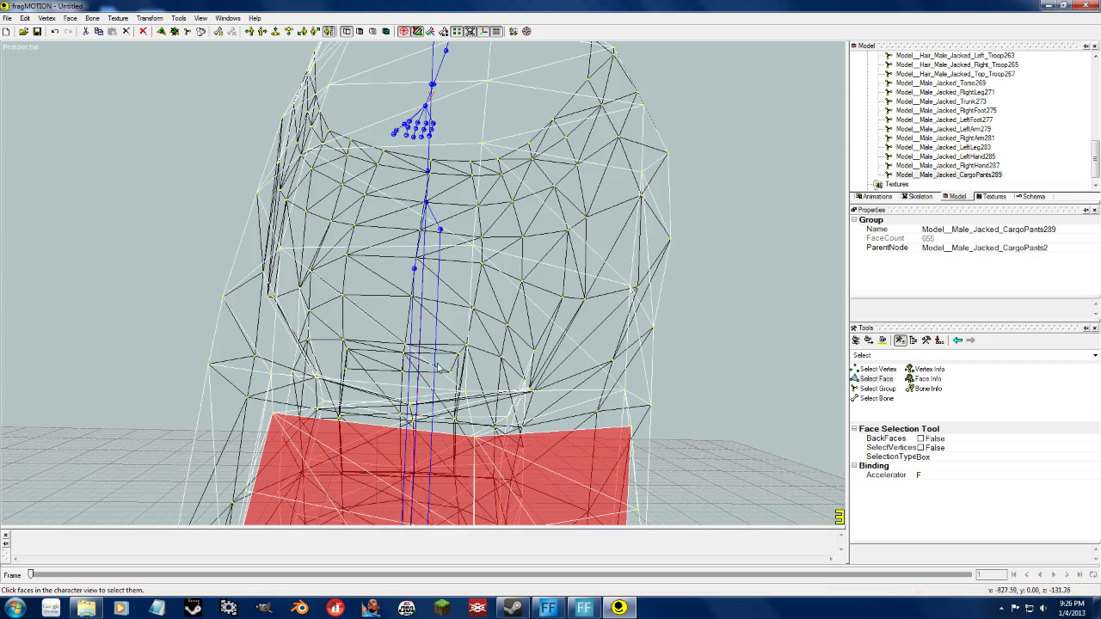
scroll(460, 371, up, 5)
scroll(461, 370, down, 8)
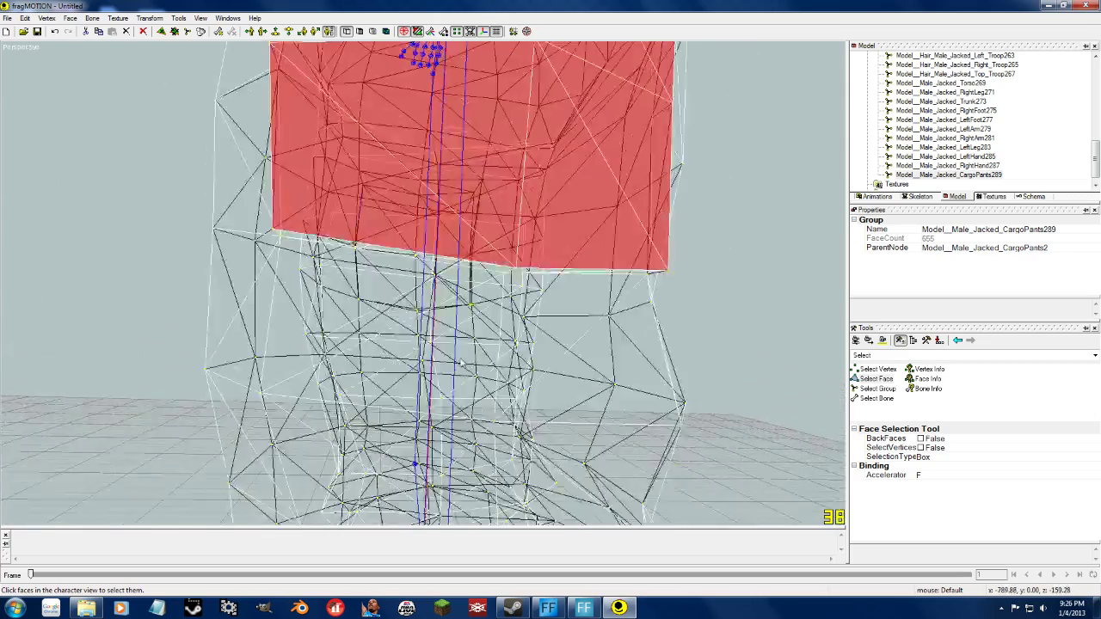
scroll(460, 368, down, 4)
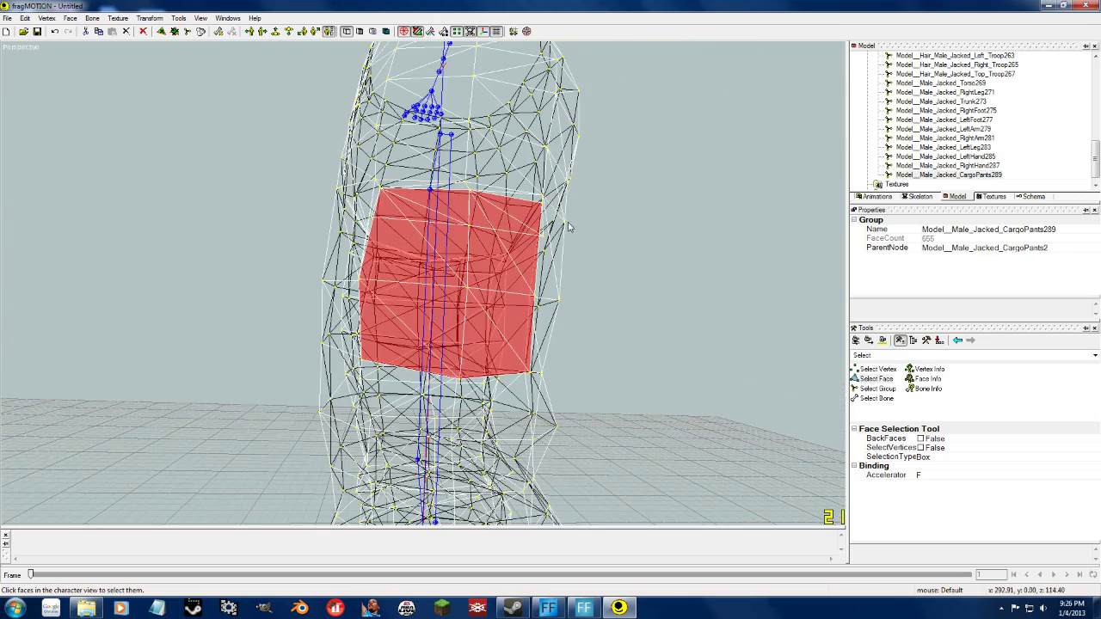
middle_drag(416, 294, 431, 319)
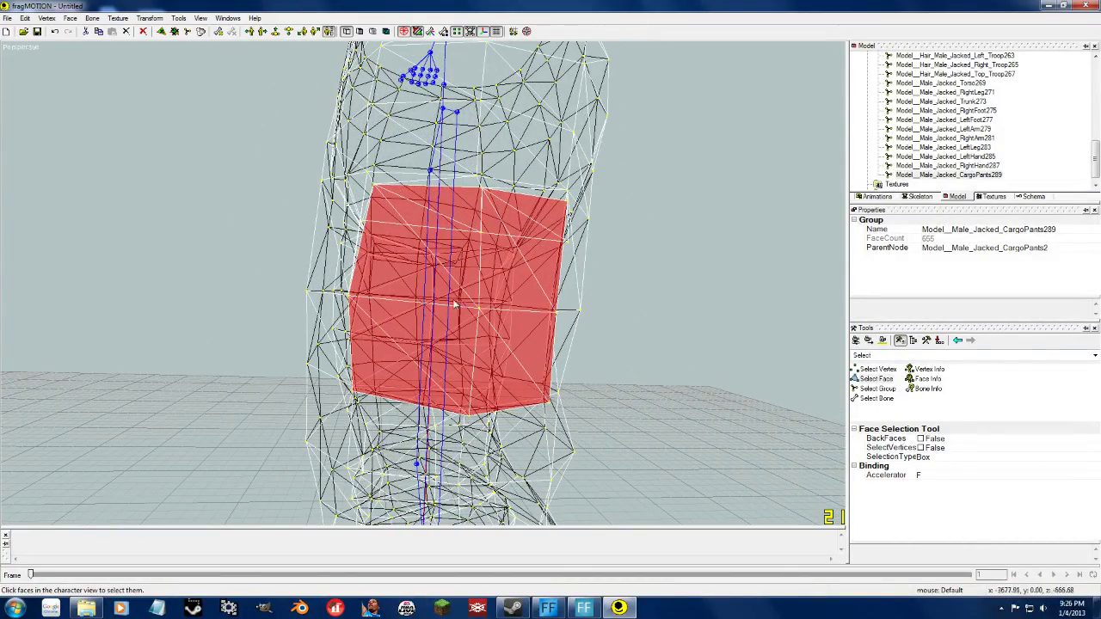
Split the edges of the selected pocket faces at several points with the Split Edges tool, forming a small square near a lower corner.
click(1095, 356)
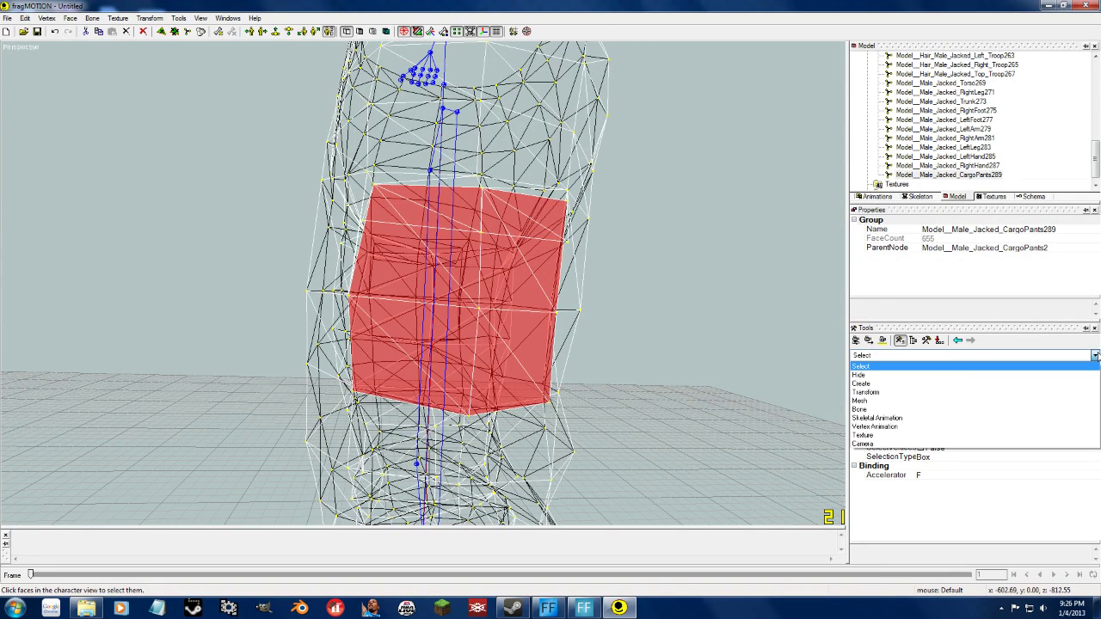
click(861, 402)
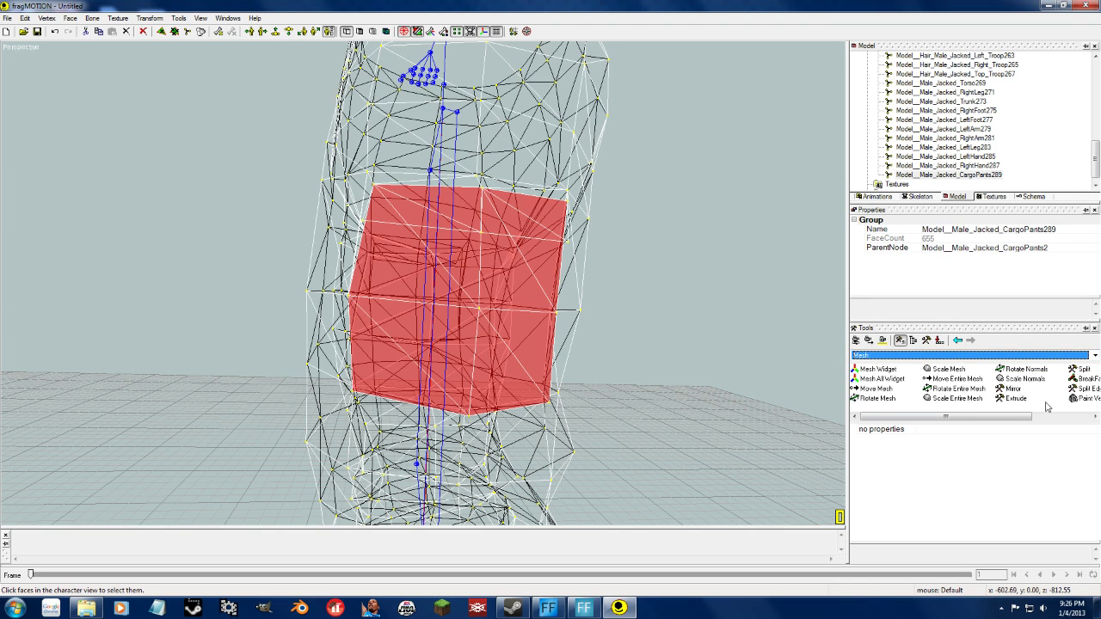
drag(968, 417, 1022, 413)
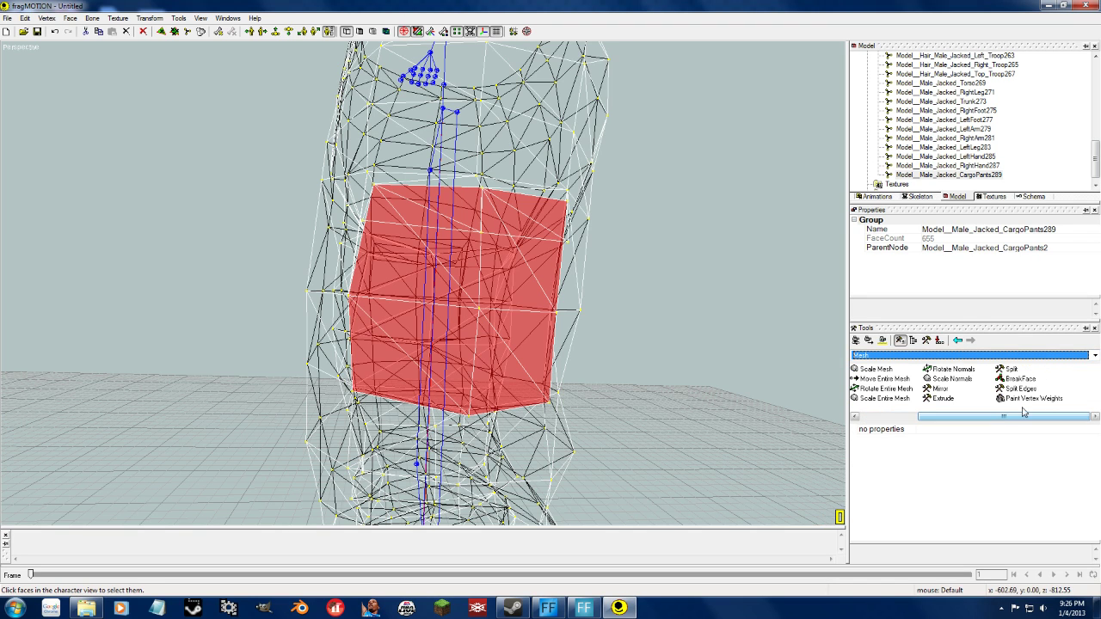
click(1019, 389)
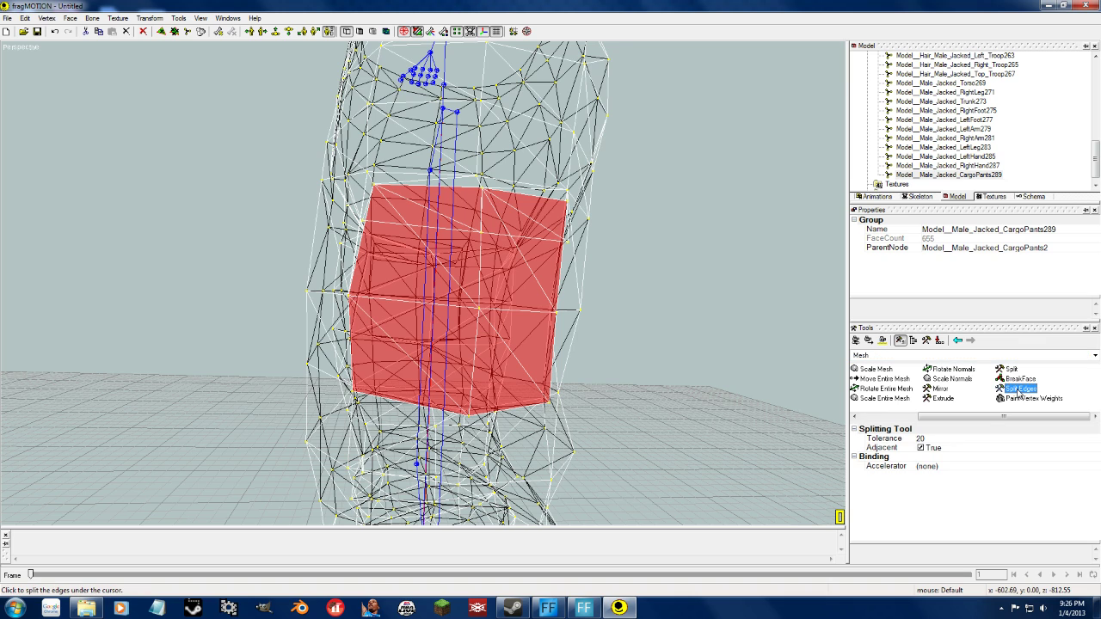
click(432, 252)
click(528, 264)
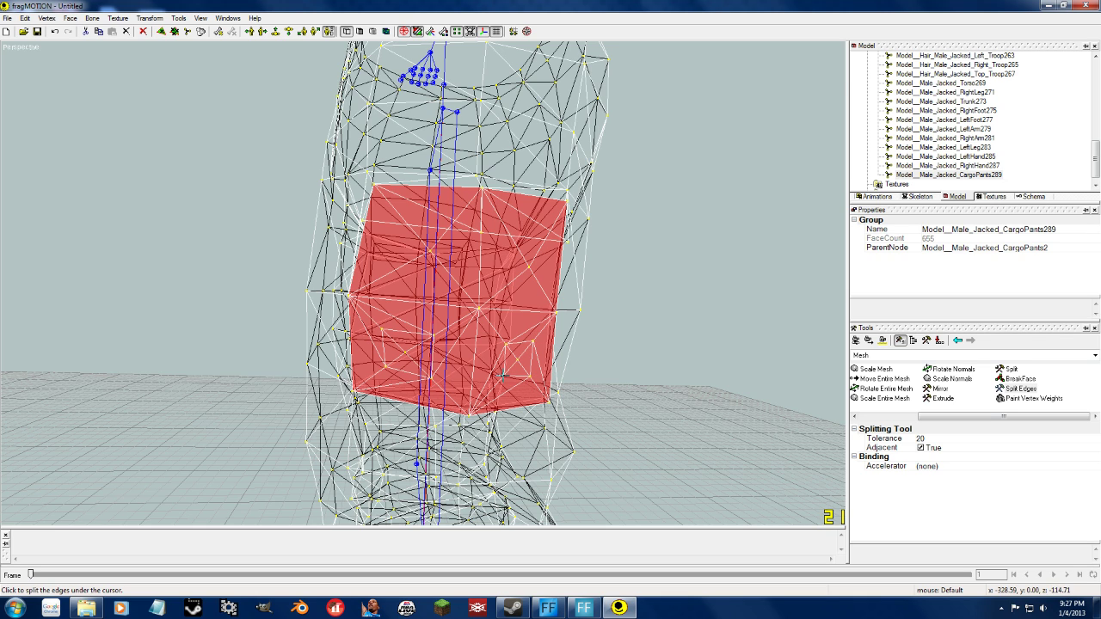
Select the vertices of the small square near the pocket's lower corner with the Select Vertex tool.
click(870, 356)
click(866, 367)
click(878, 369)
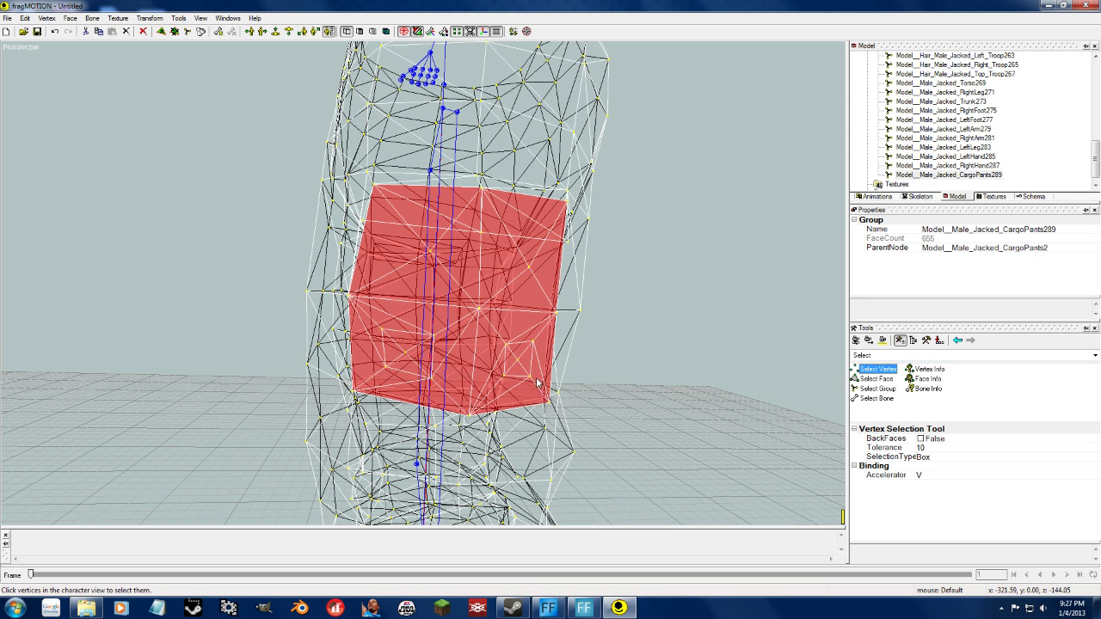
mouse_move(539, 383)
mouse_down()
mouse_move(526, 330)
mouse_move(547, 353)
mouse_move(532, 386)
mouse_up()
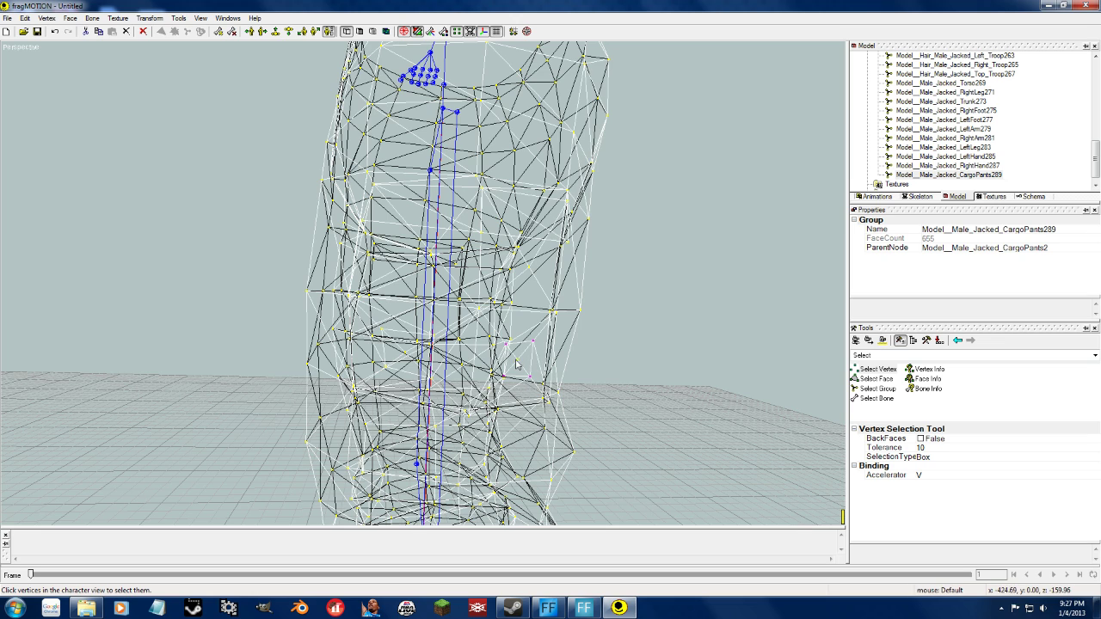
Move the selected square's vertices slightly outward from the pocket with the Move tool, X unlocked and Y and Z locked.
click(910, 356)
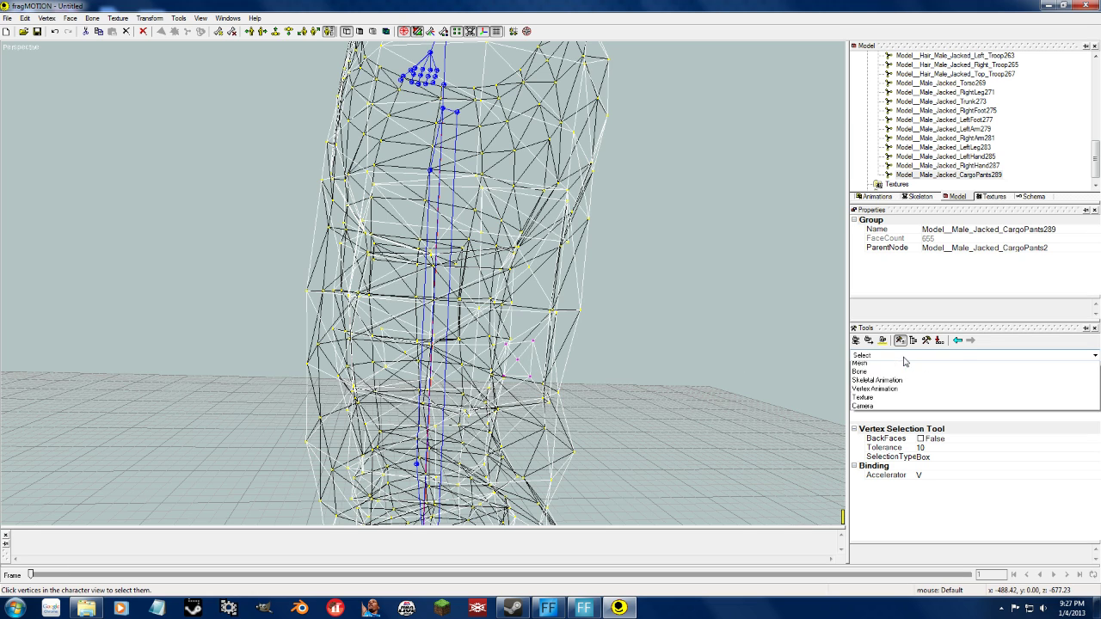
click(904, 394)
click(869, 391)
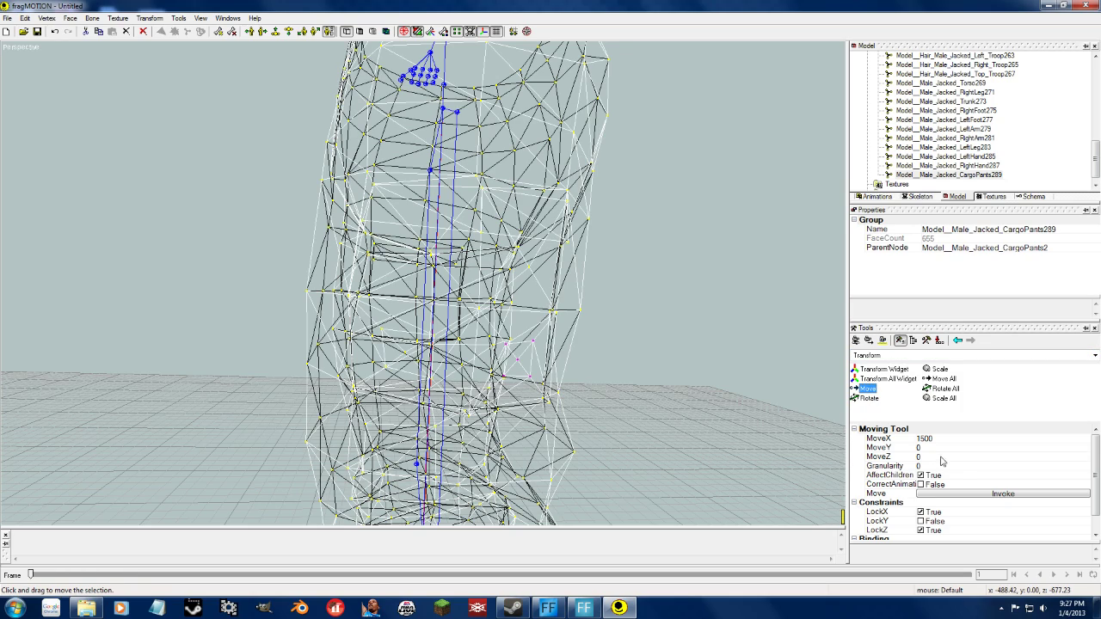
middle_drag(581, 366, 600, 392)
scroll(601, 392, down, 5)
scroll(600, 393, down, 5)
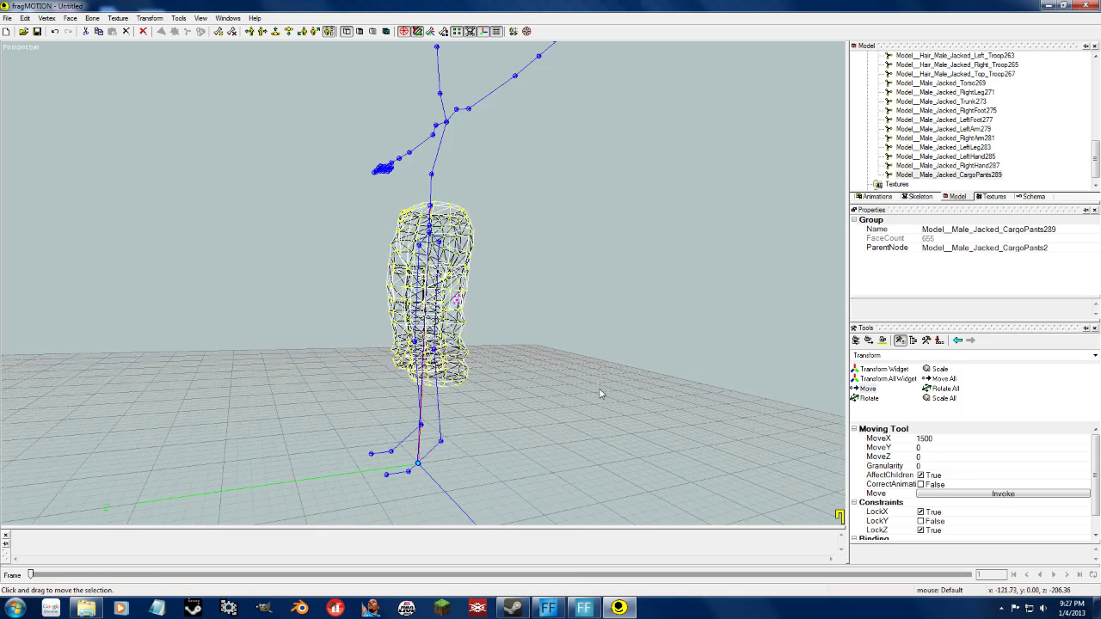
middle_drag(485, 450, 636, 442)
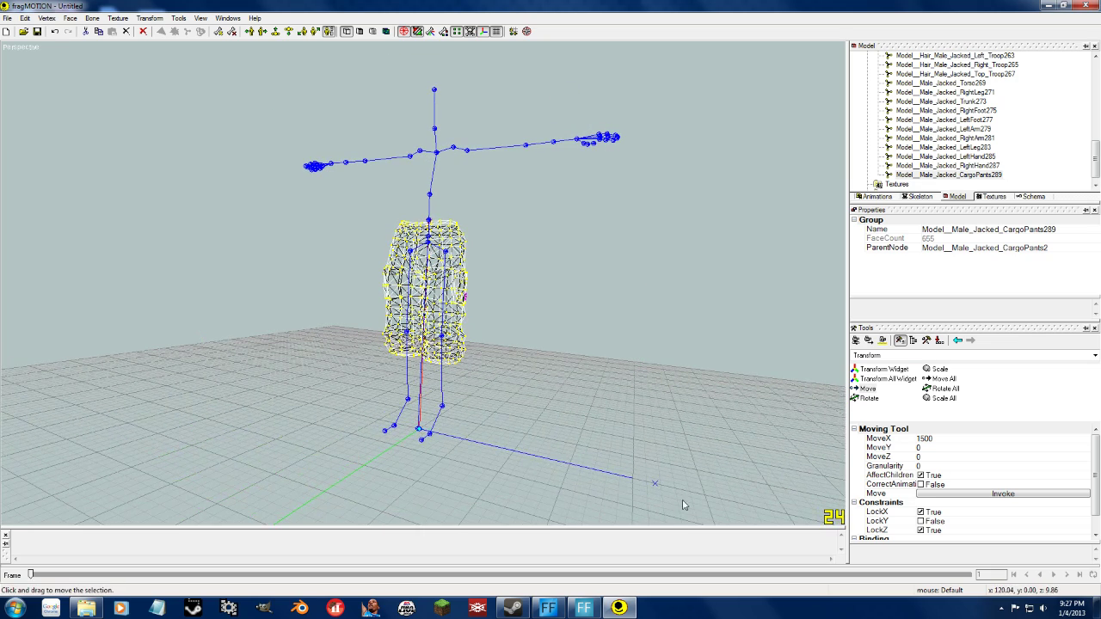
scroll(652, 481, up, 8)
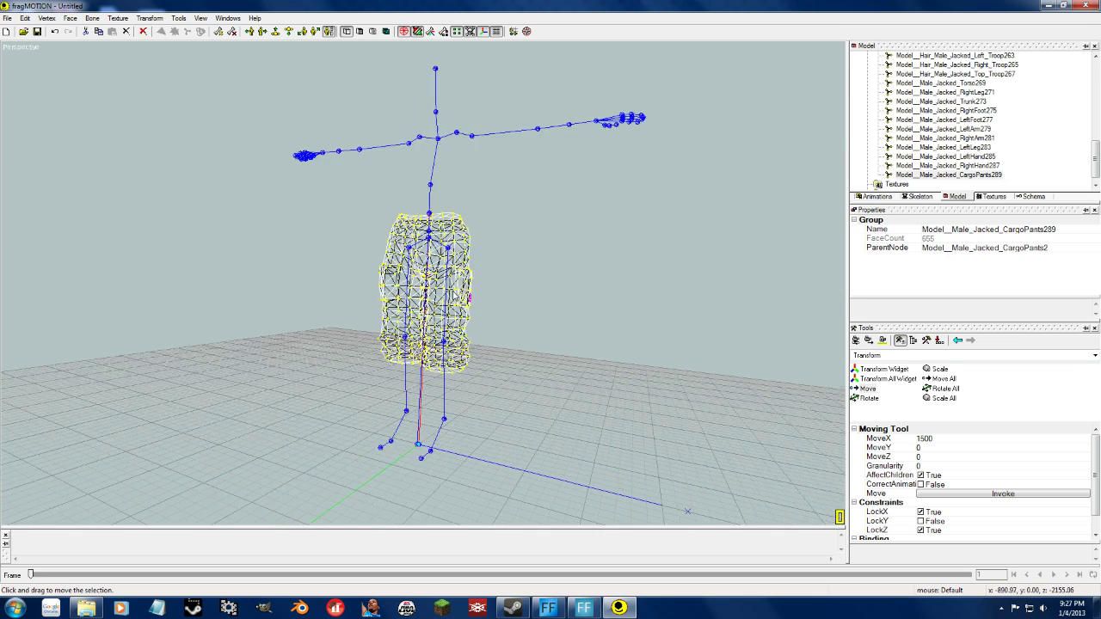
scroll(568, 317, down, 3)
scroll(561, 323, up, 1)
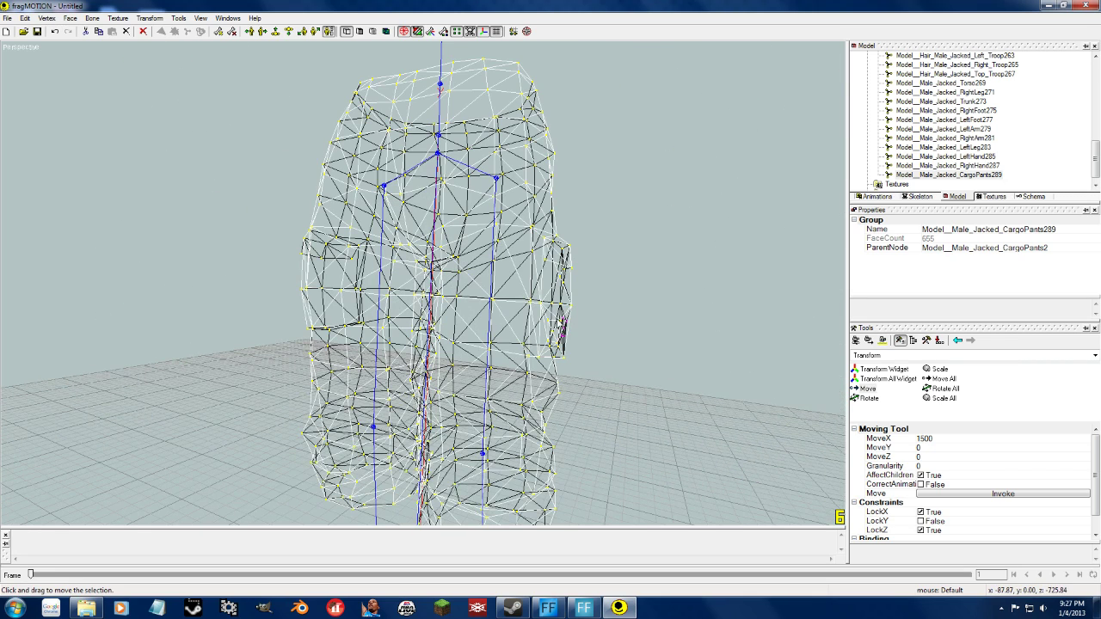
click(920, 512)
click(920, 522)
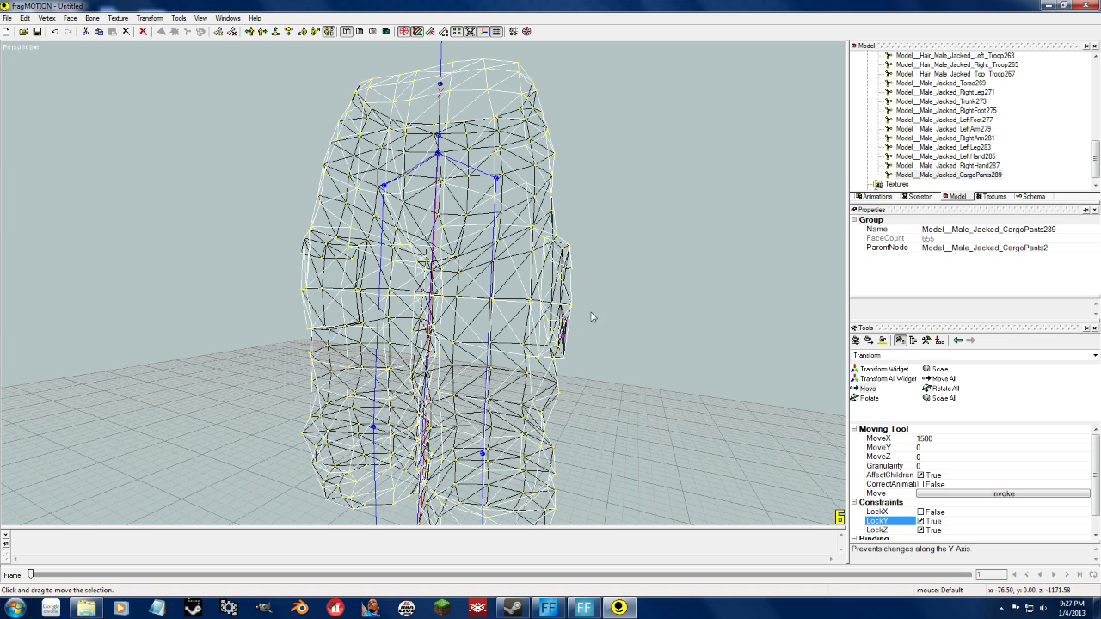
drag(570, 336, 573, 336)
Select only the centre vertex of the small square and move it outward along X.
scroll(574, 339, up, 2)
middle_drag(629, 357, 532, 355)
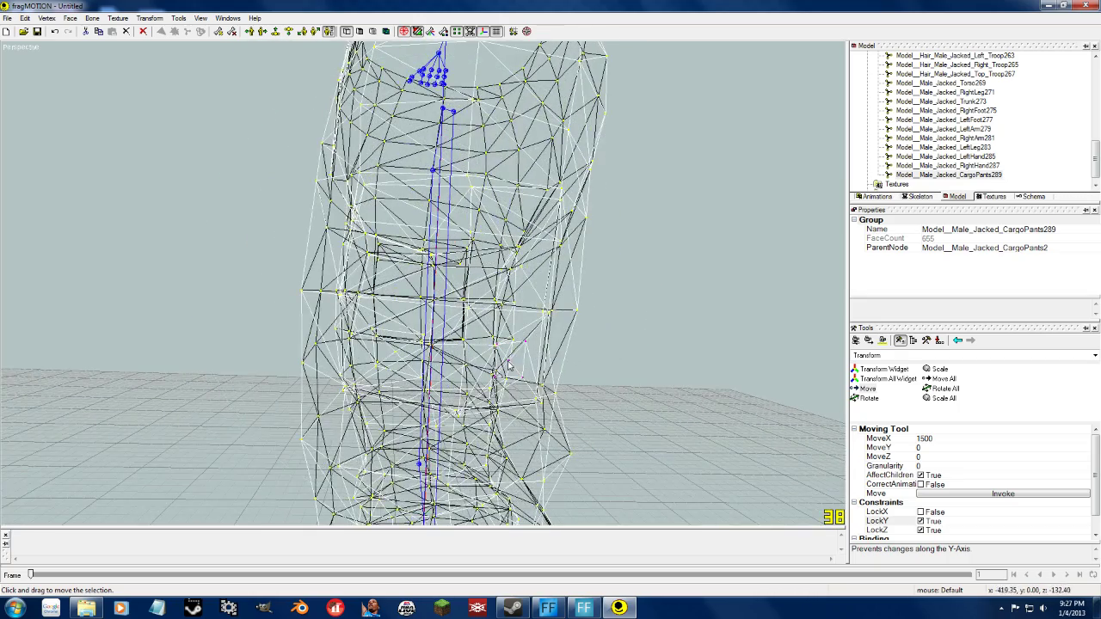
click(956, 340)
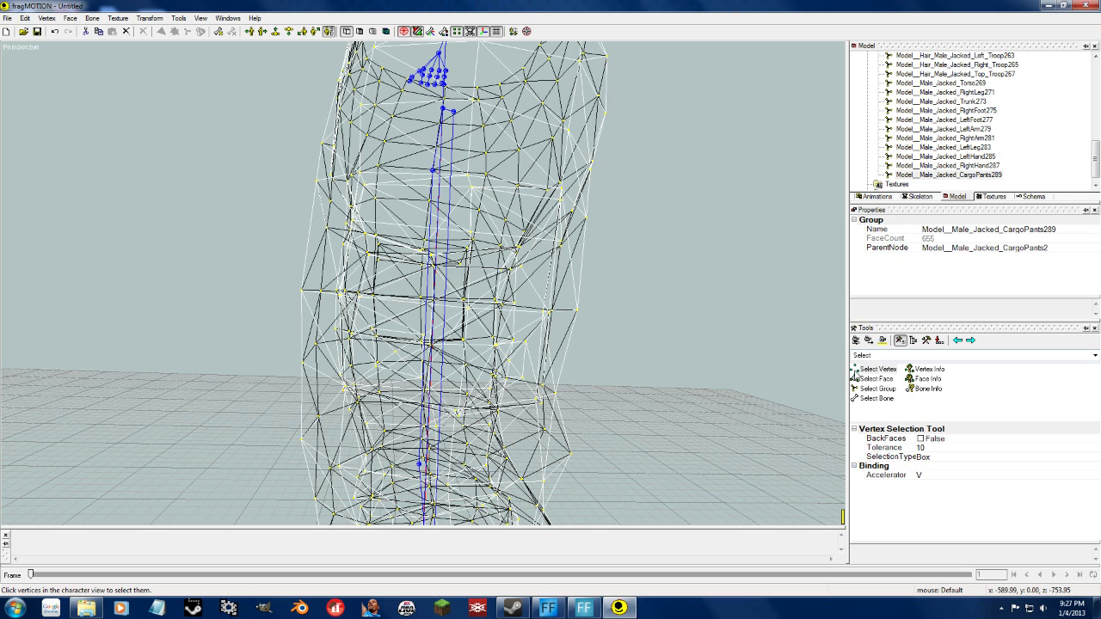
click(970, 341)
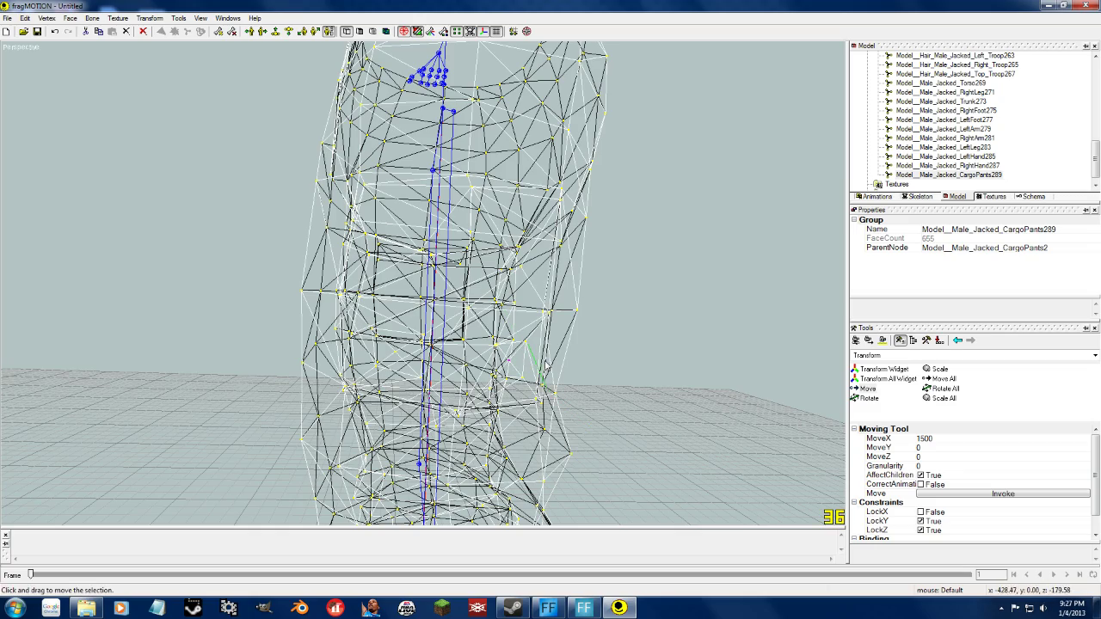
Examine the raised centre vertex and the surrounding pocket mesh from several angles and distances.
middle_drag(590, 372, 622, 377)
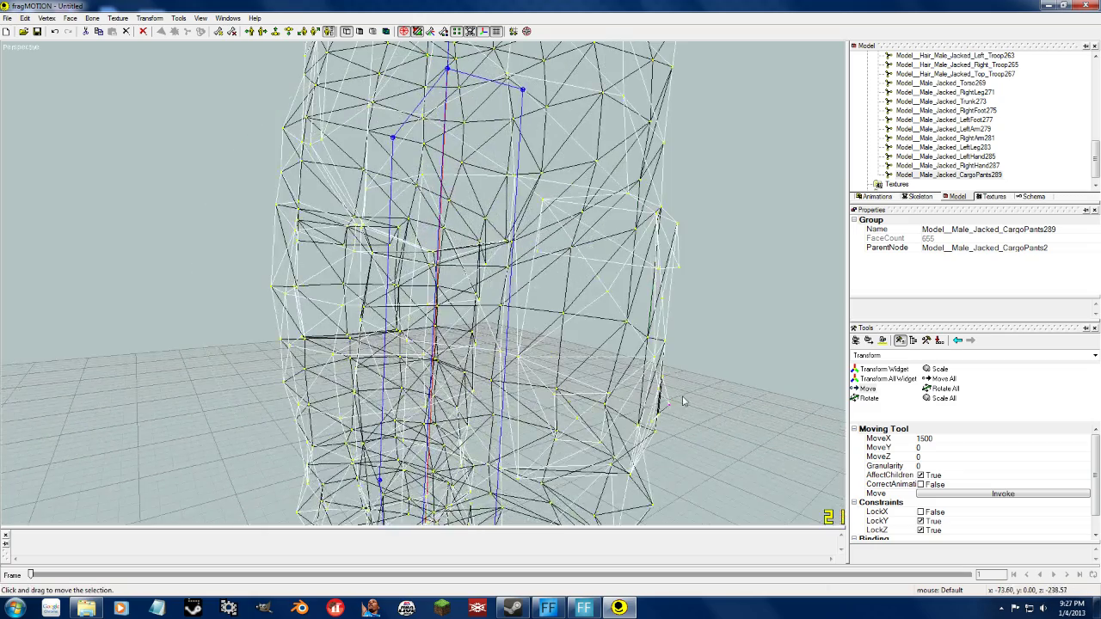
scroll(561, 376, down, 5)
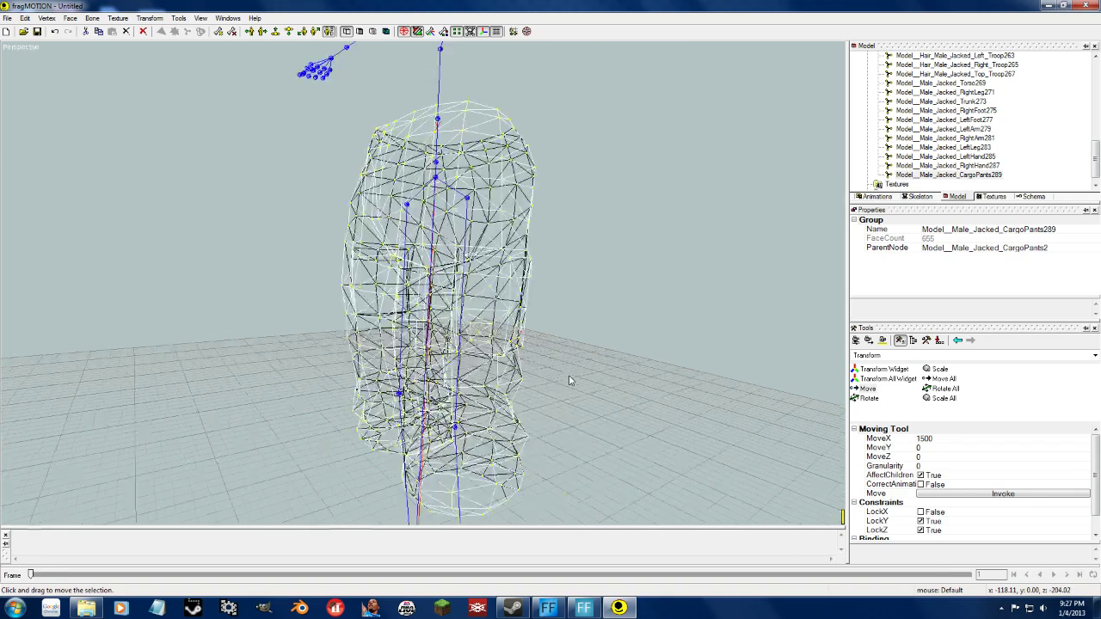
middle_drag(467, 352, 534, 355)
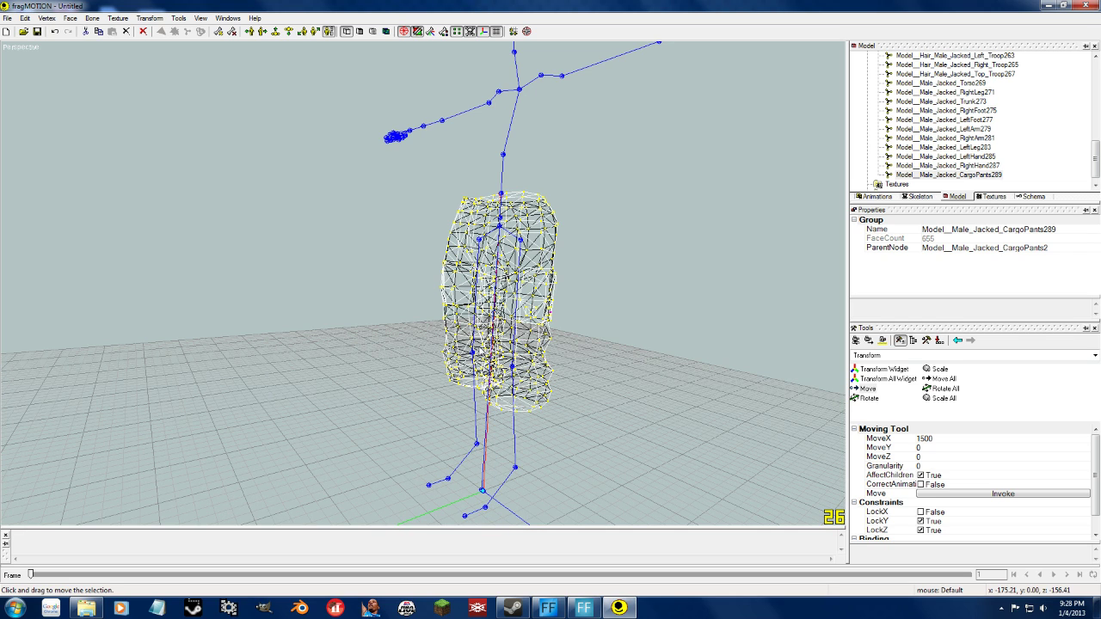
right_drag(568, 351, 523, 342)
scroll(530, 335, up, 4)
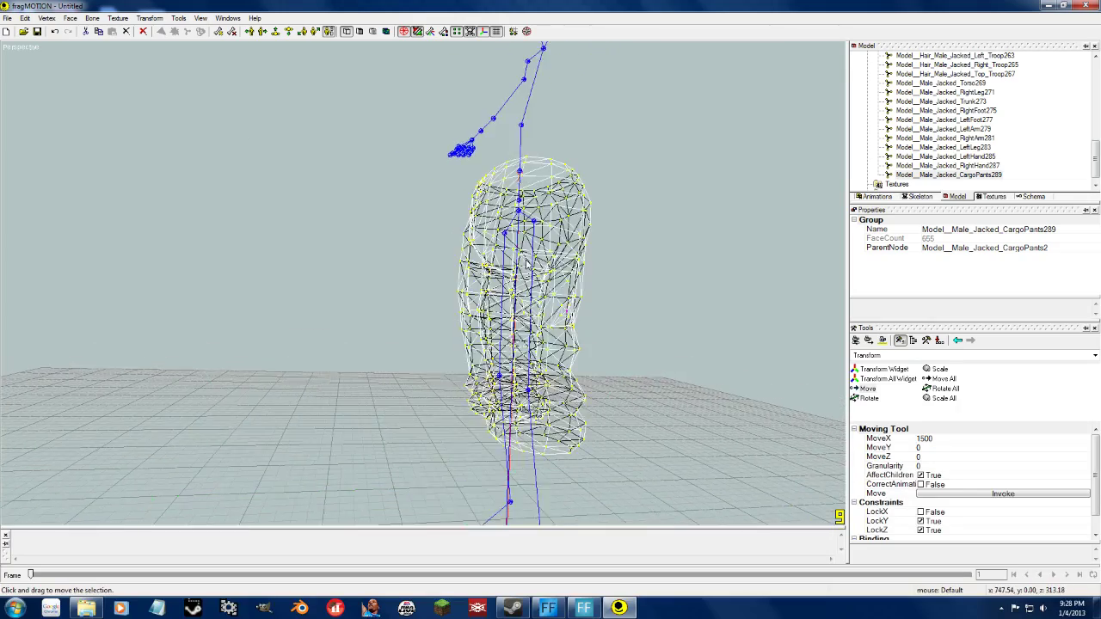
scroll(536, 307, up, 2)
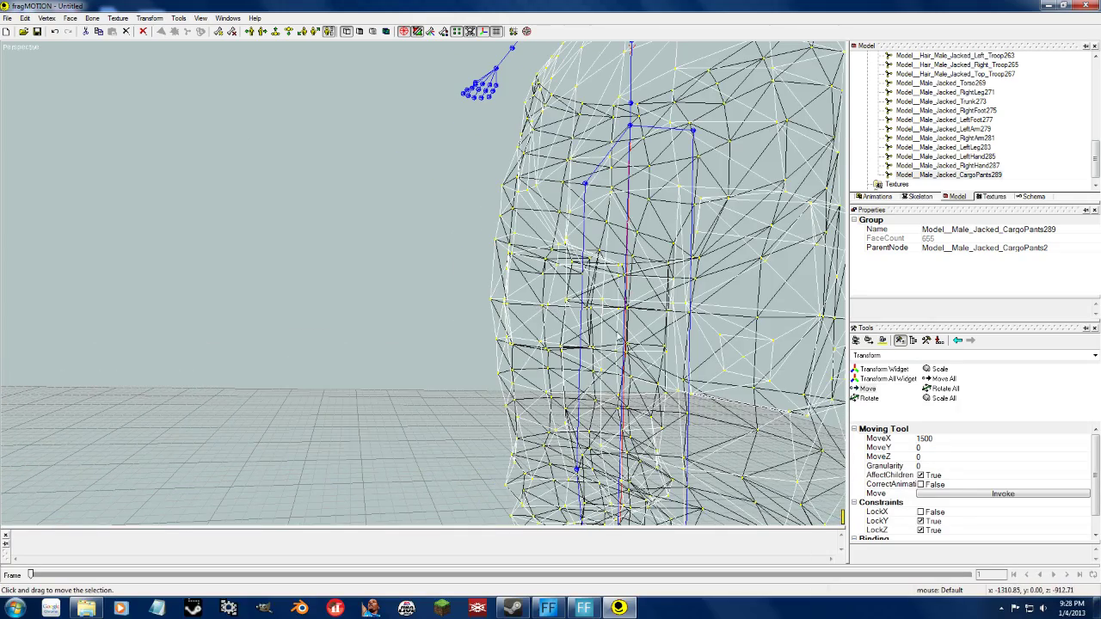
middle_drag(737, 334, 609, 336)
right_drag(609, 338, 575, 346)
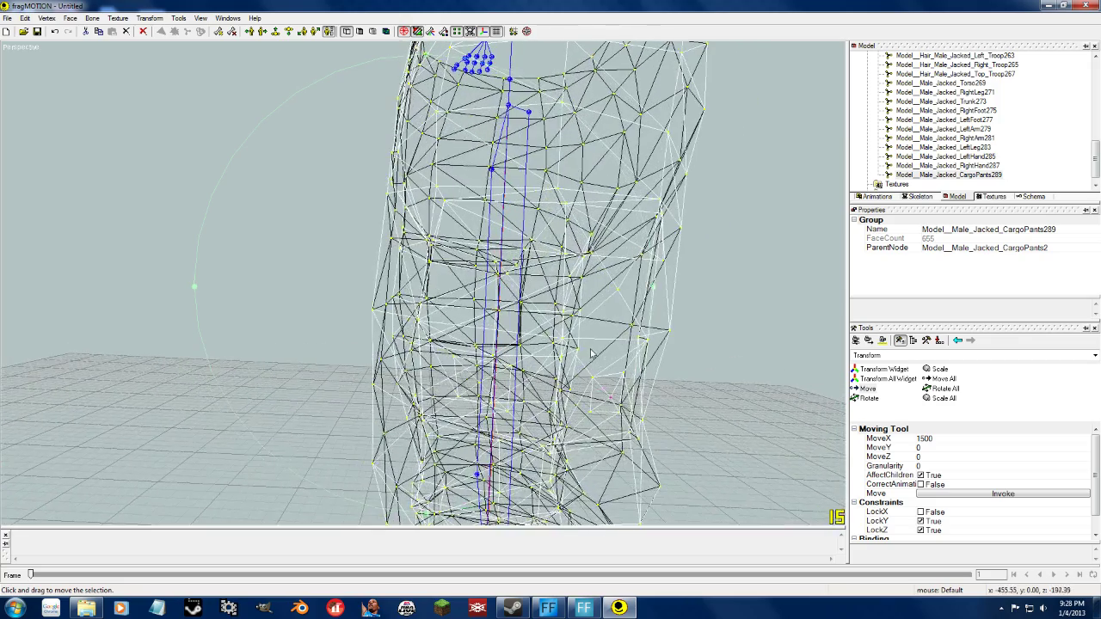
Turn off Show Backfaces and inspect the small square on the pocket in the cleaner wireframe.
click(200, 18)
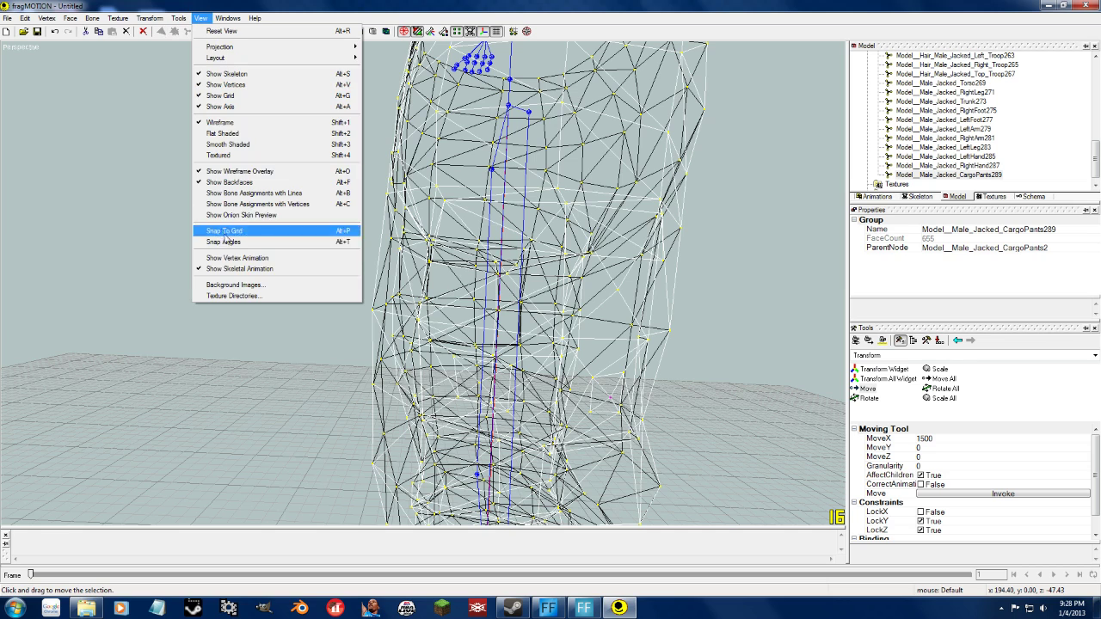
click(231, 182)
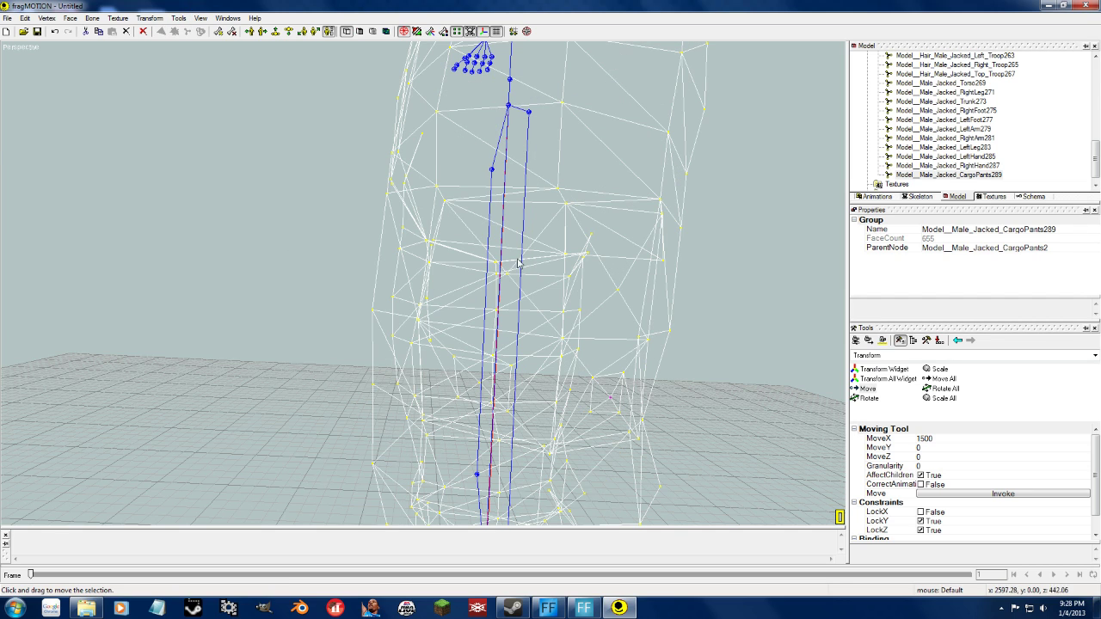
right_drag(581, 380, 544, 336)
scroll(544, 336, up, 3)
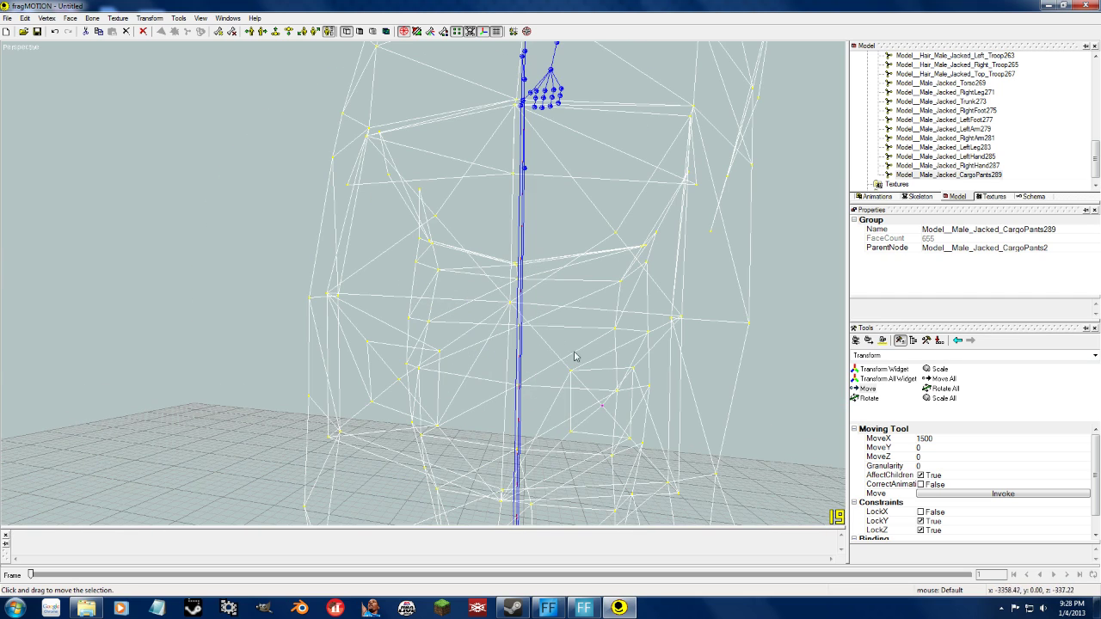
right_drag(622, 401, 603, 384)
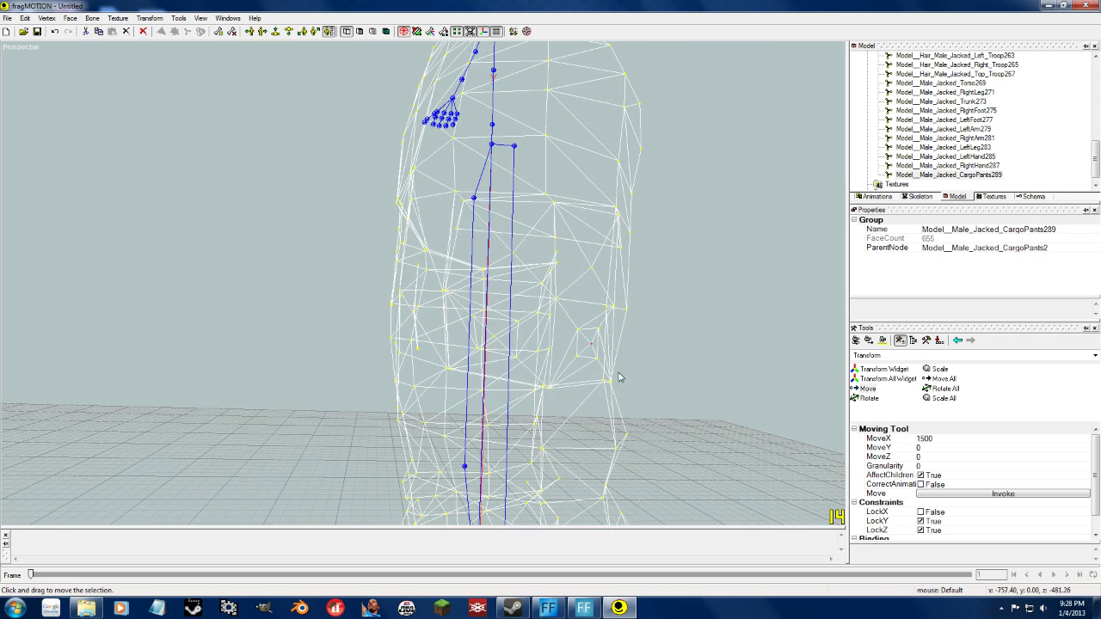
right_drag(597, 336, 596, 341)
Check the bone assignments of a corner vertex of the new square with Vertex Info, leaving them unchanged.
click(890, 356)
click(869, 365)
click(929, 369)
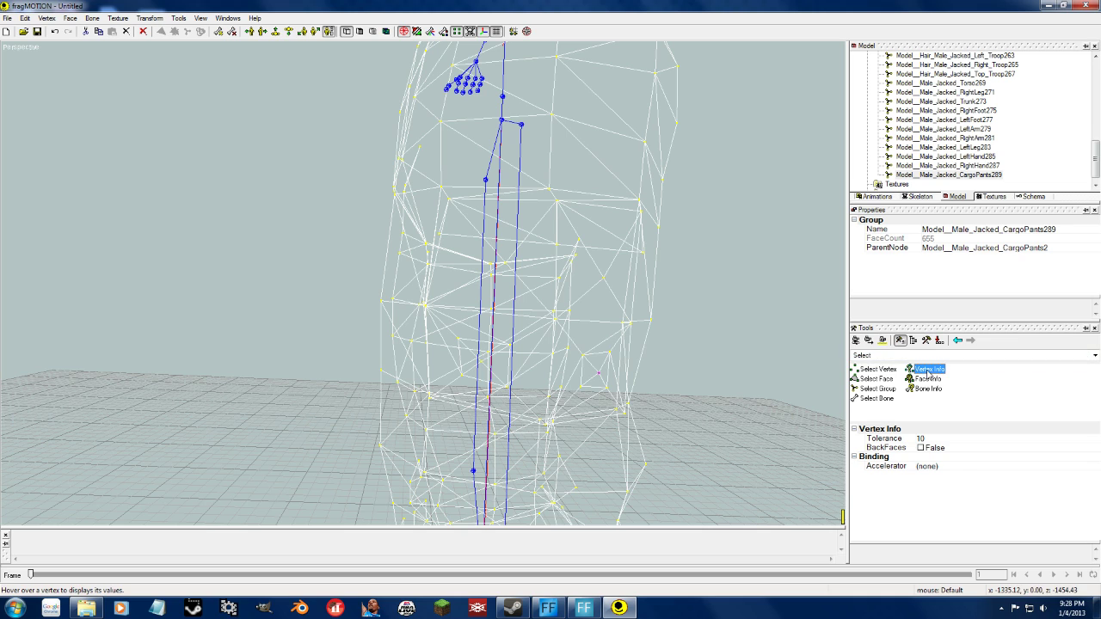
click(609, 359)
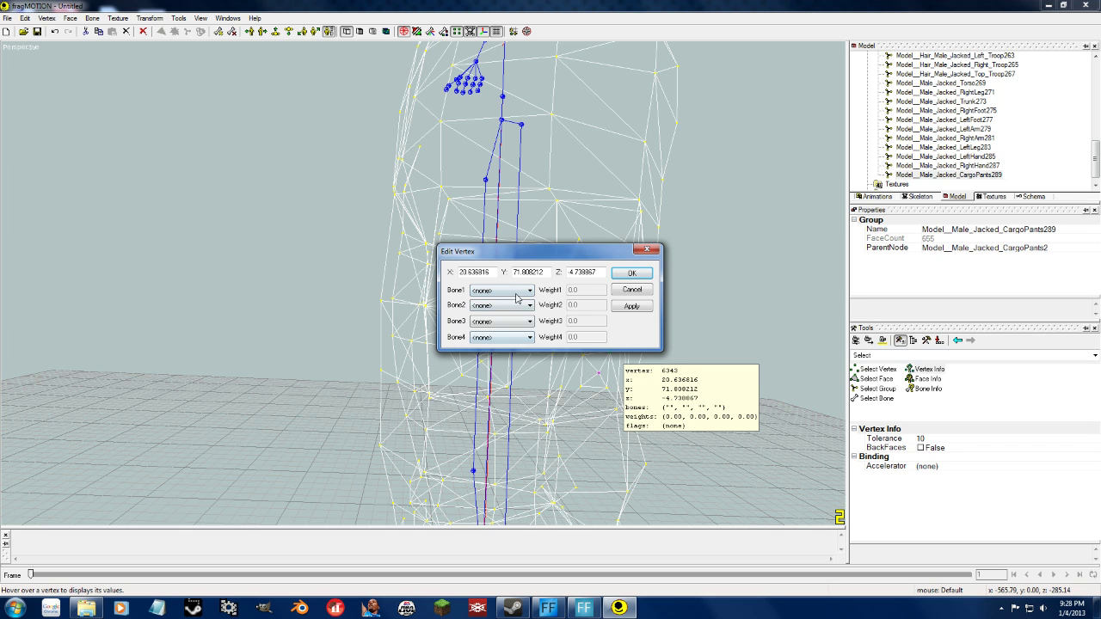
click(634, 291)
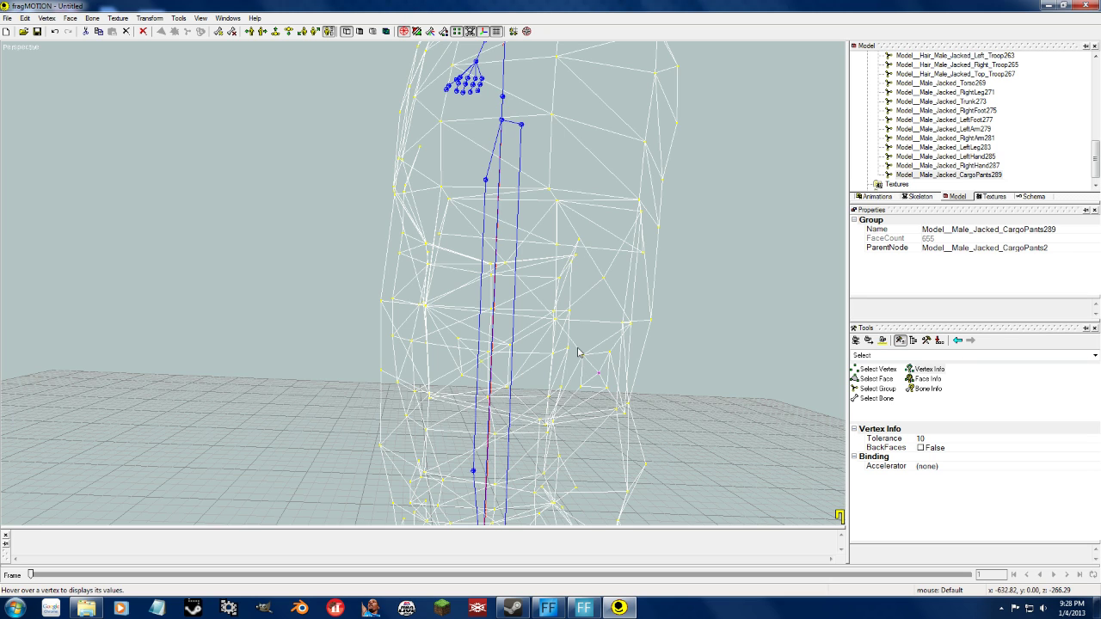
Check an original pocket vertex's bone and weight and look through the Bone1 choices, cancelling without changes.
mouse_move(557, 324)
click(555, 325)
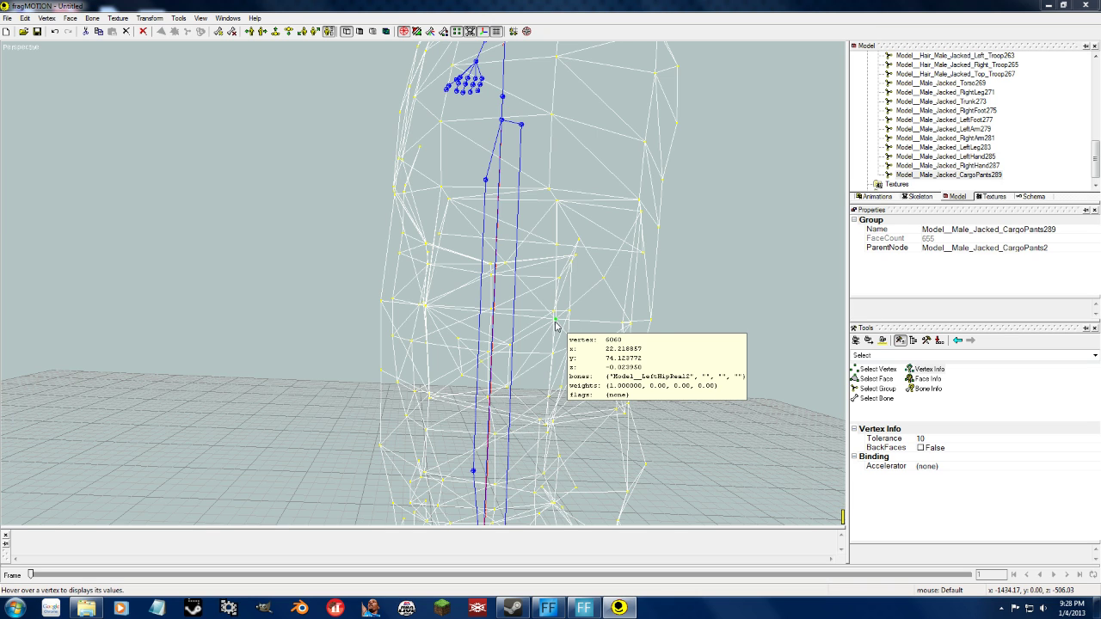
click(506, 292)
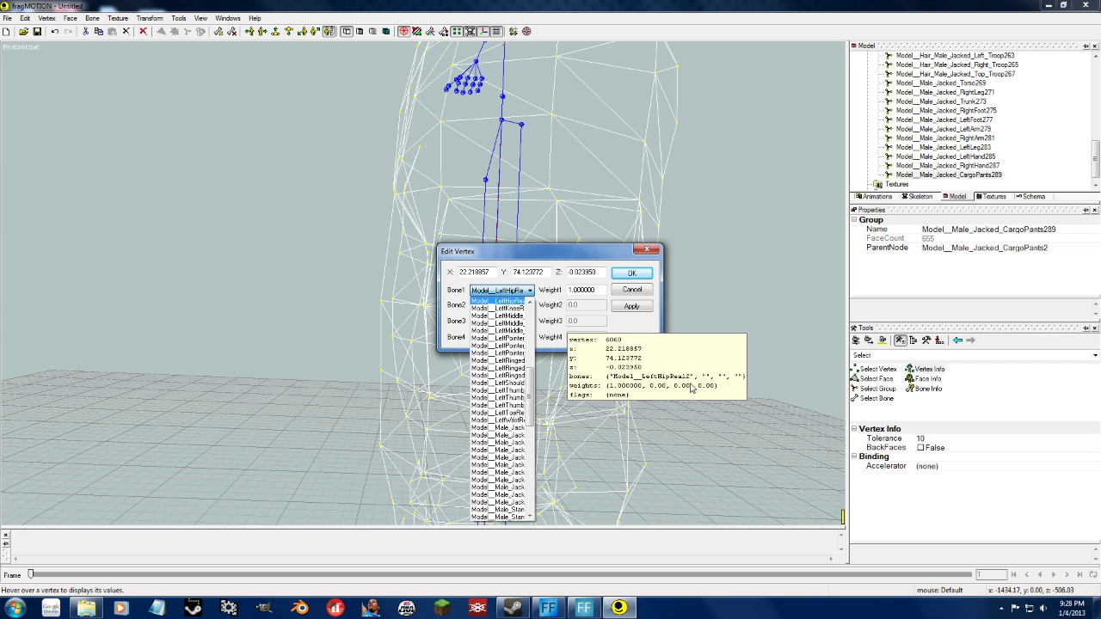
click(632, 294)
click(632, 293)
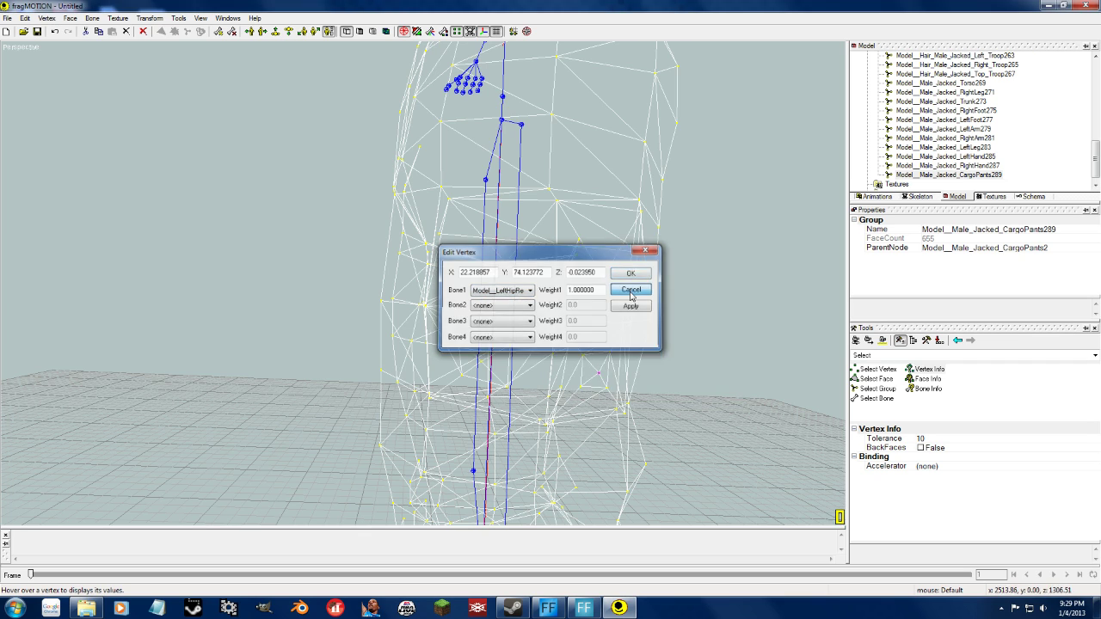
middle_drag(518, 308, 533, 325)
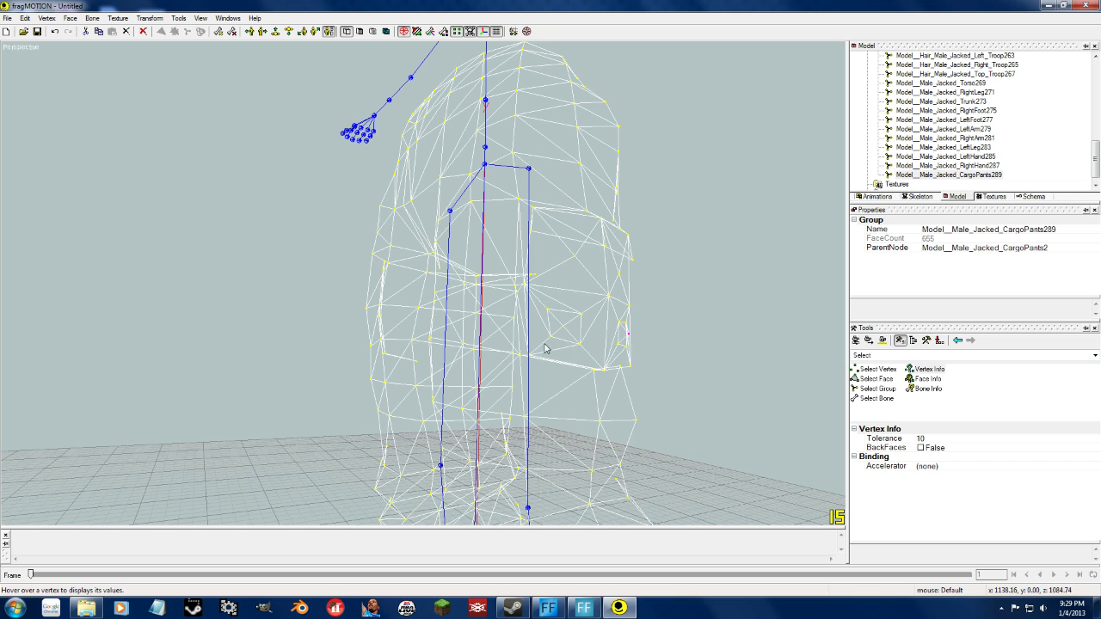
middle_drag(597, 332, 566, 306)
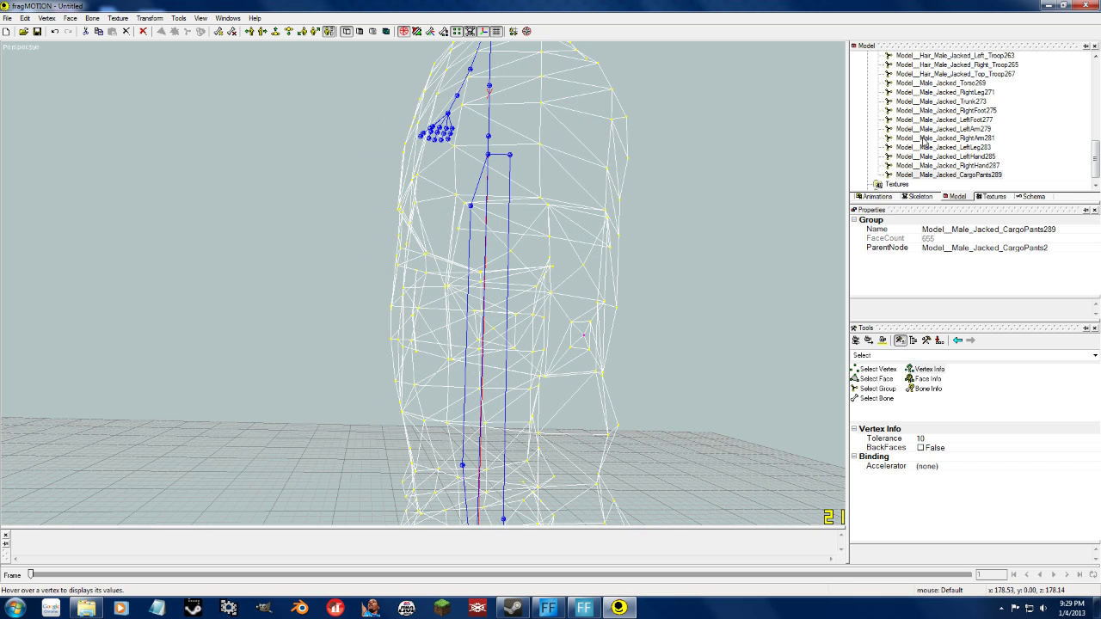
Find the bone Model__LeftHipReal2 in the schema's bone hierarchy and select it.
click(1032, 197)
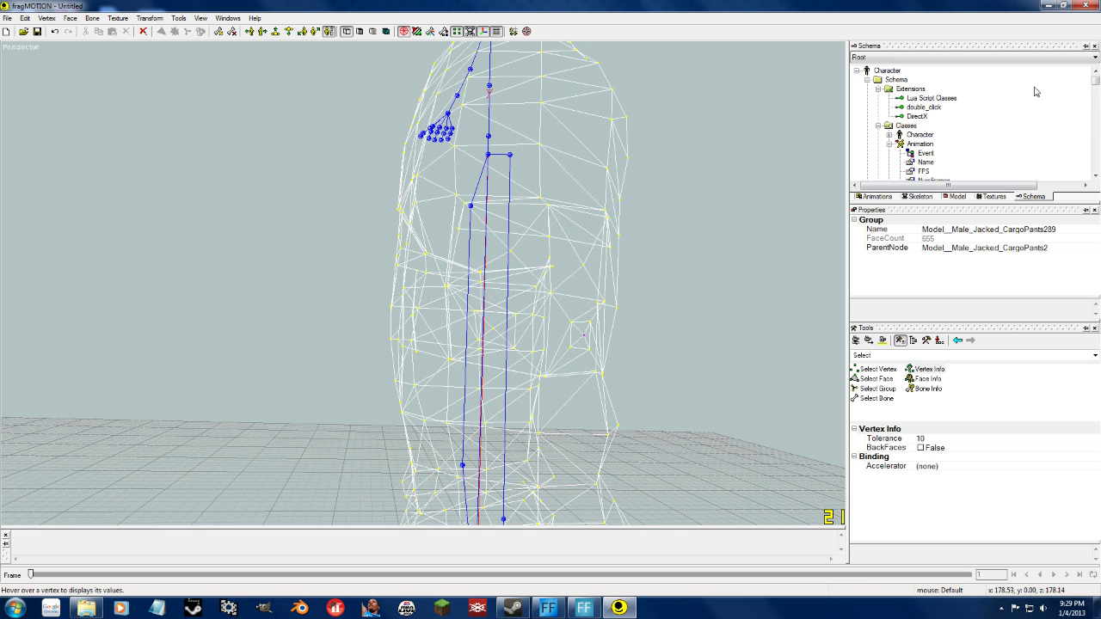
drag(1096, 81, 1098, 128)
drag(987, 188, 1000, 184)
click(1016, 120)
scroll(1017, 120, up, 4)
scroll(1019, 146, up, 3)
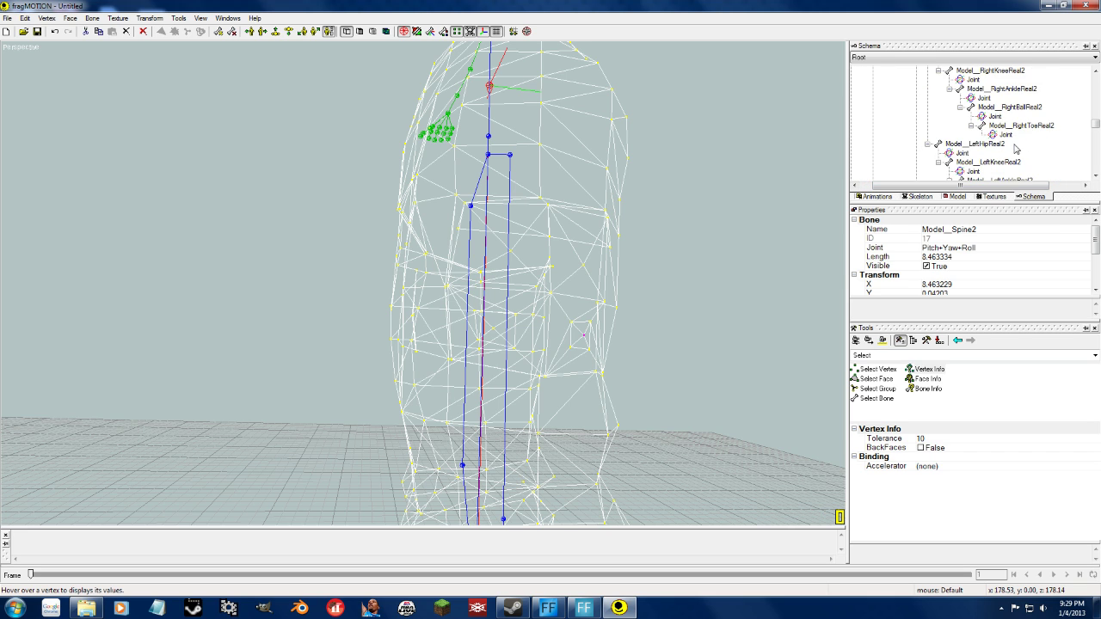
scroll(1020, 144, up, 3)
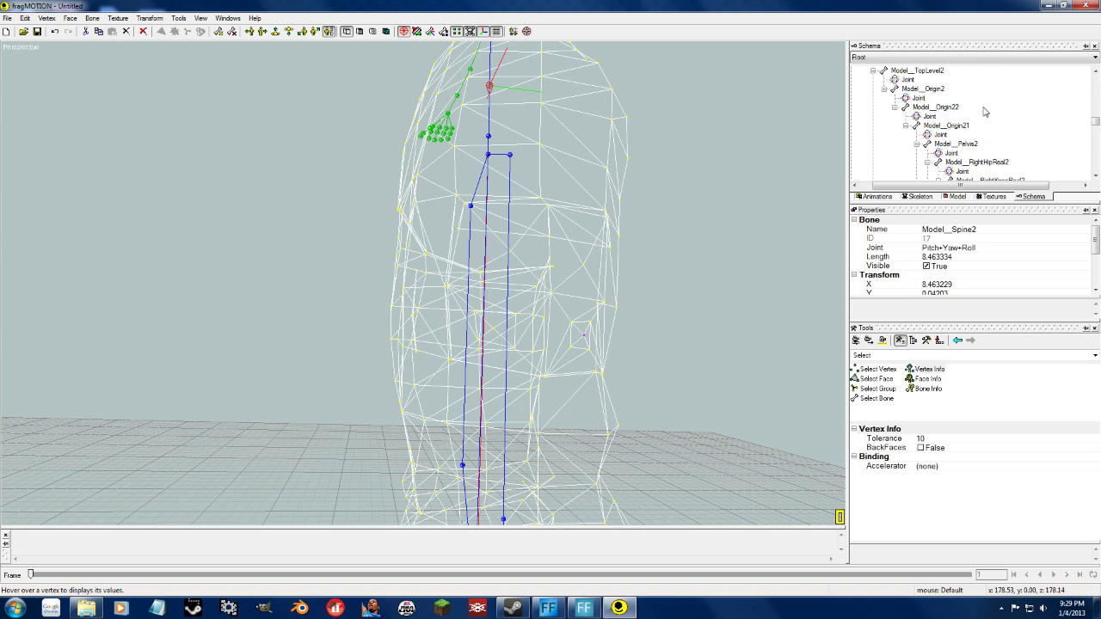
scroll(1002, 144, down, 3)
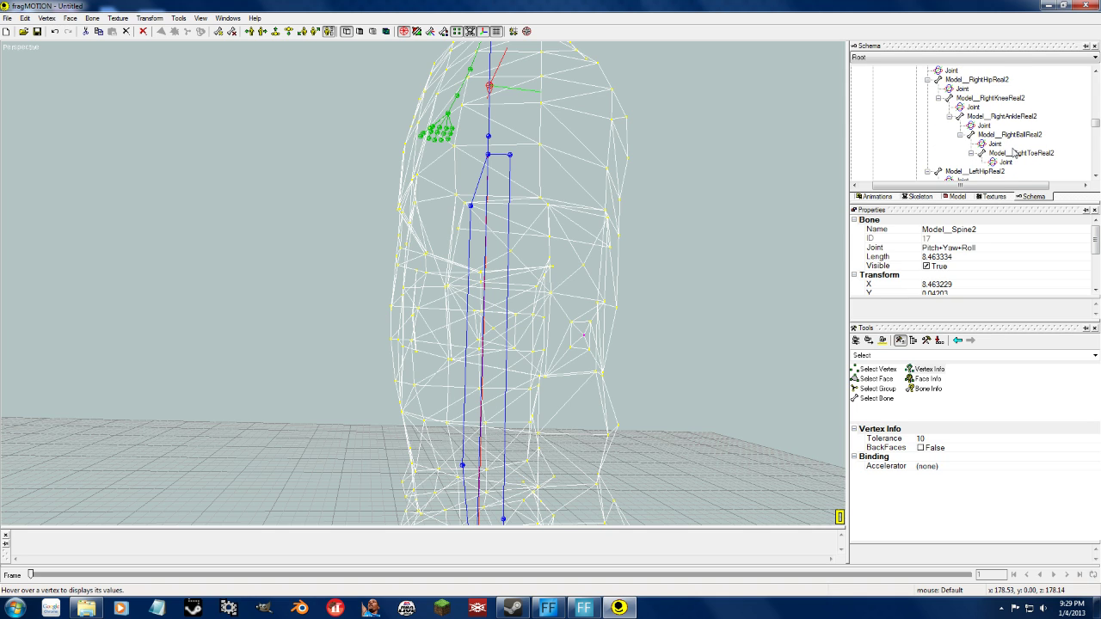
scroll(1015, 152, down, 2)
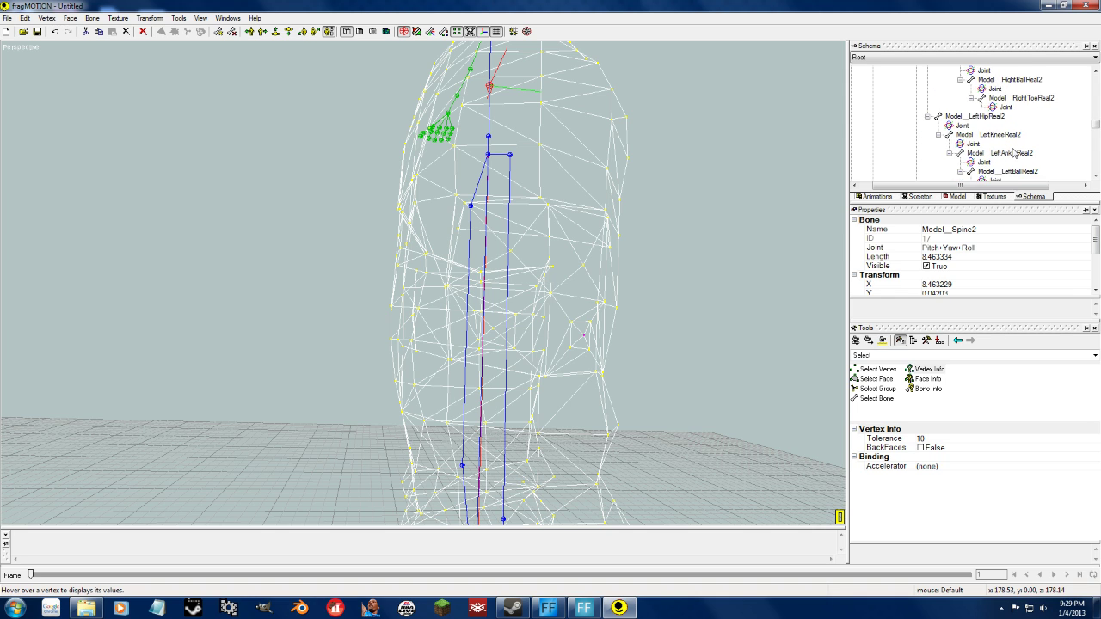
click(969, 118)
middle_drag(629, 282, 638, 258)
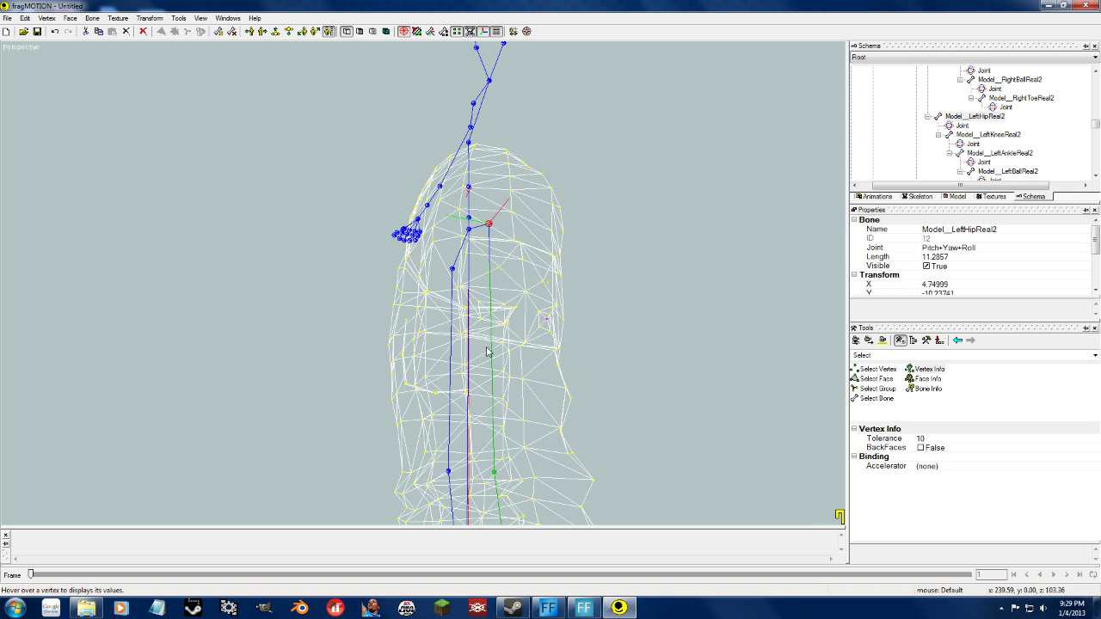
Select all vertices assigned to the left hip bone and examine which parts of the pants they cover.
right_click(970, 117)
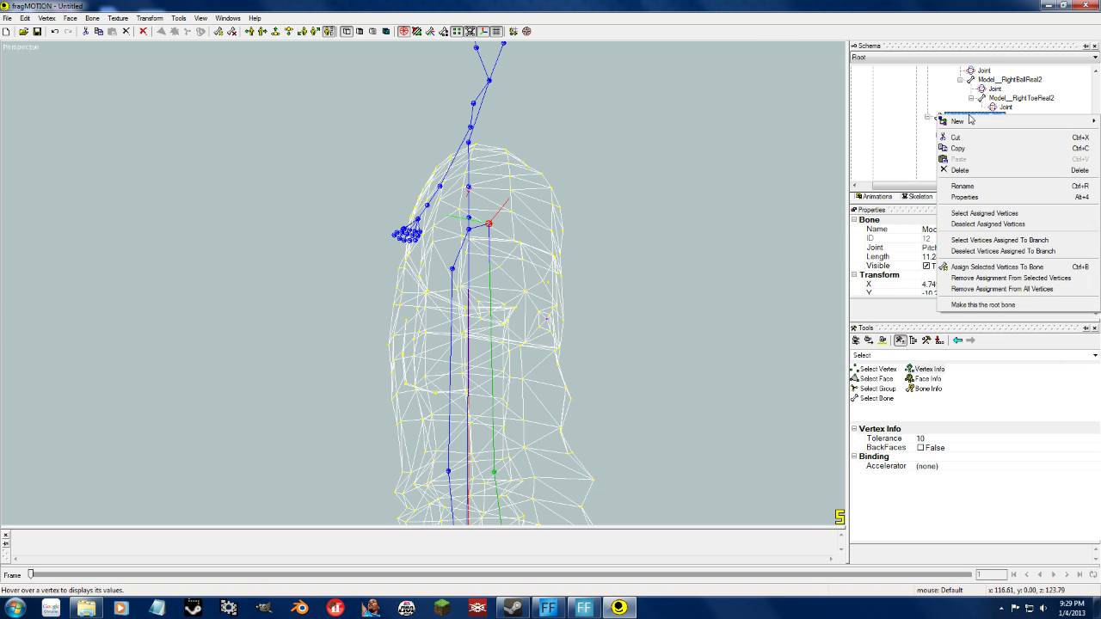
click(993, 215)
middle_drag(618, 342, 668, 354)
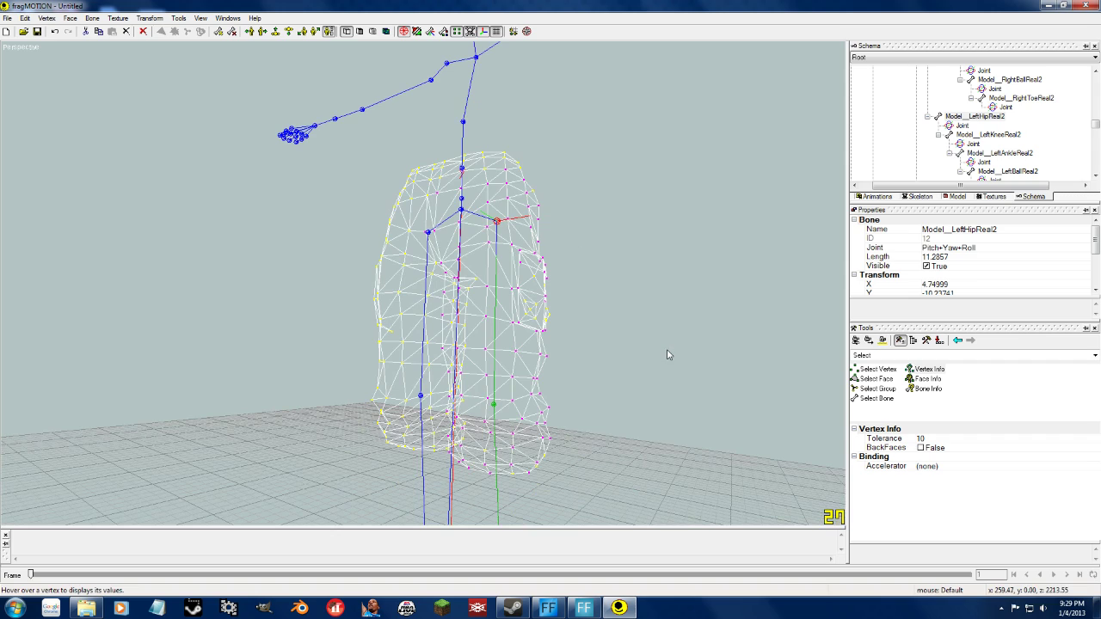
middle_drag(602, 383, 585, 388)
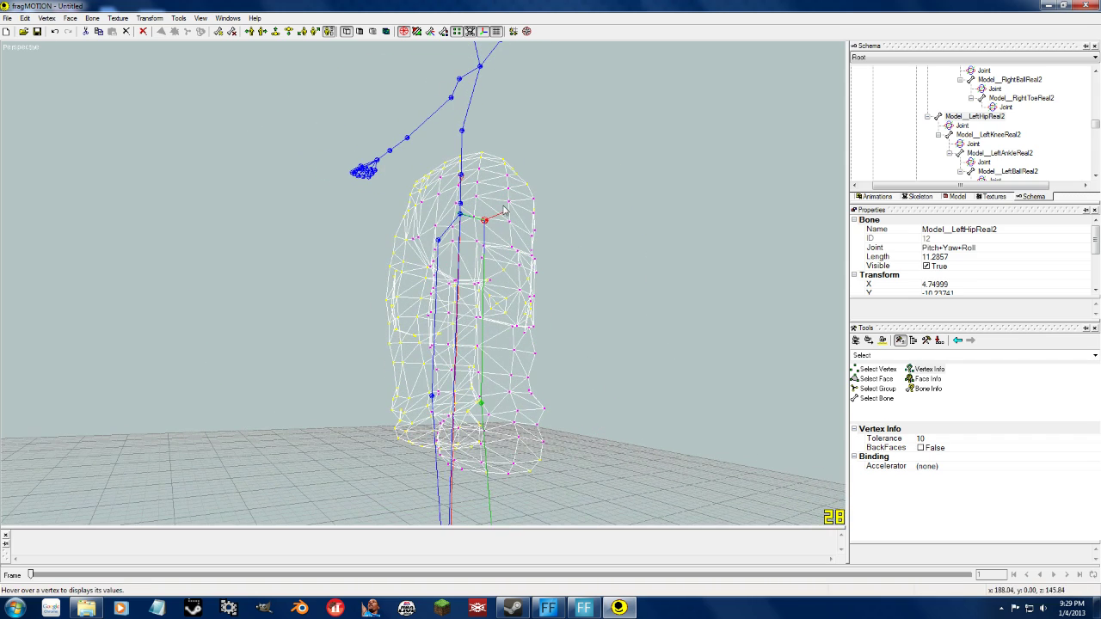
Box-select the new vertices of the small square on the pocket front, adding the matching group at the pocket's side.
scroll(525, 289, up, 2)
scroll(551, 314, up, 3)
middle_drag(544, 320, 533, 344)
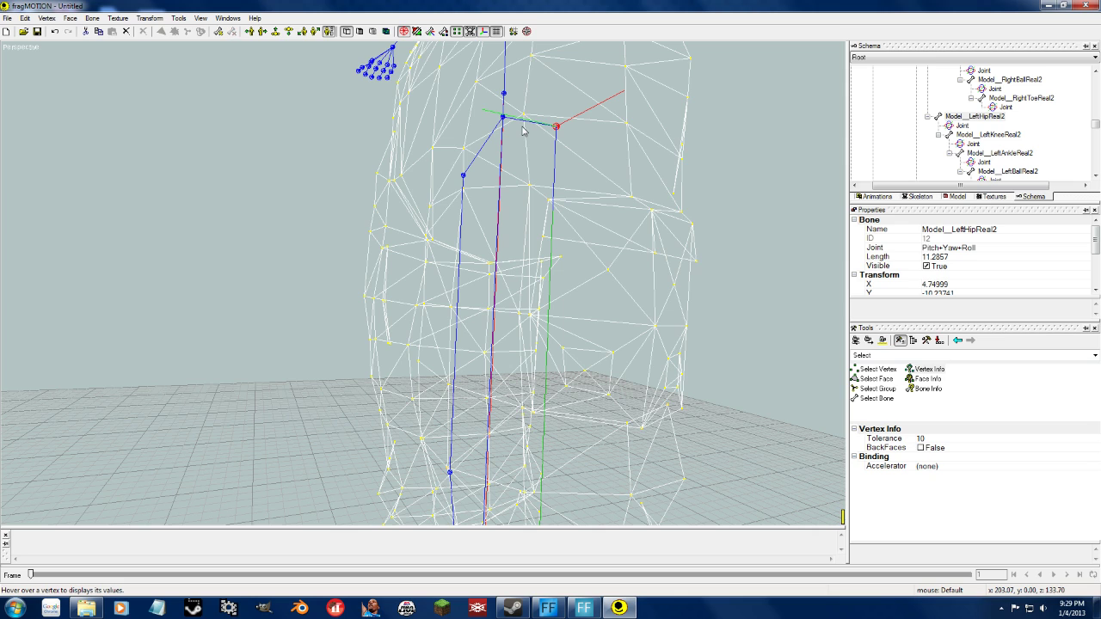
click(877, 370)
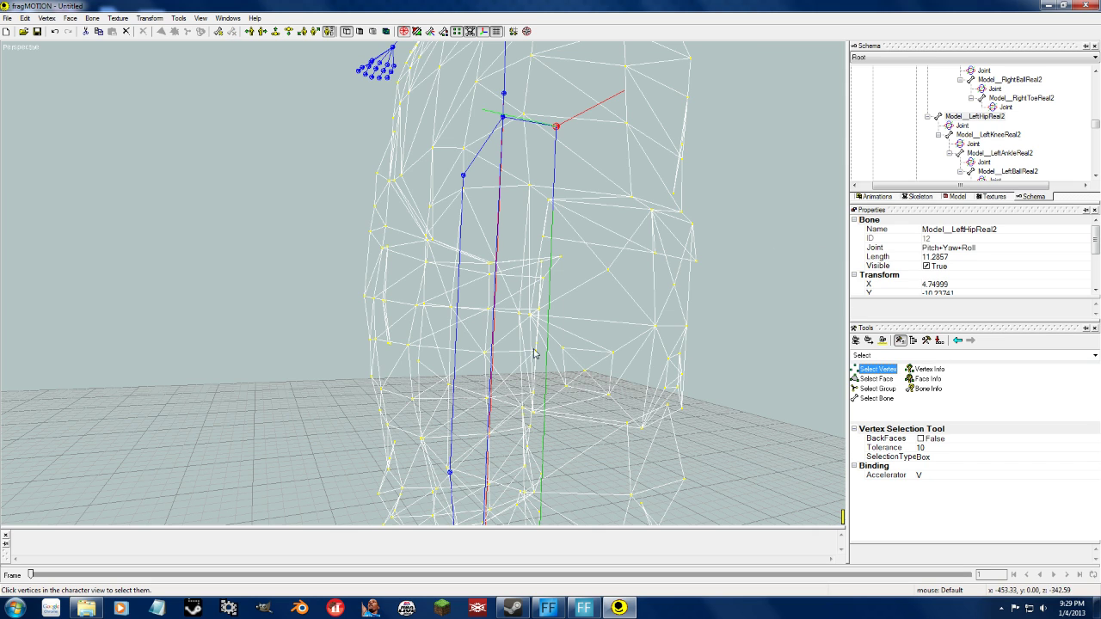
drag(555, 343, 618, 399)
shift+drag(663, 361, 689, 398)
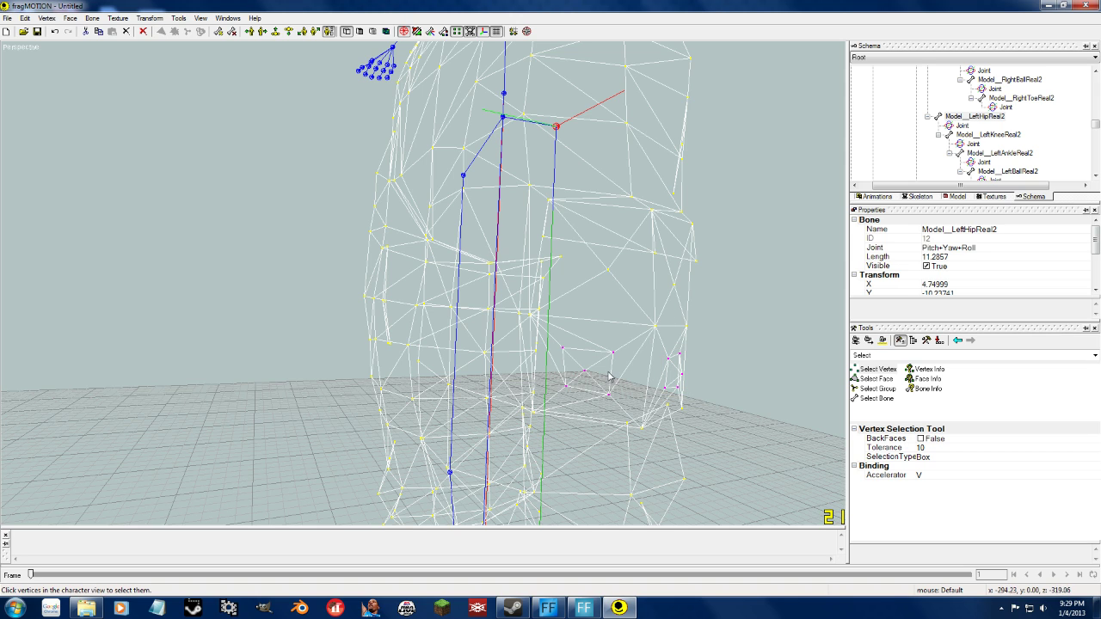
Assign the selected new pocket vertices to the bone Model__LeftHipReal2 with a weight of 0.7.
right_click(965, 122)
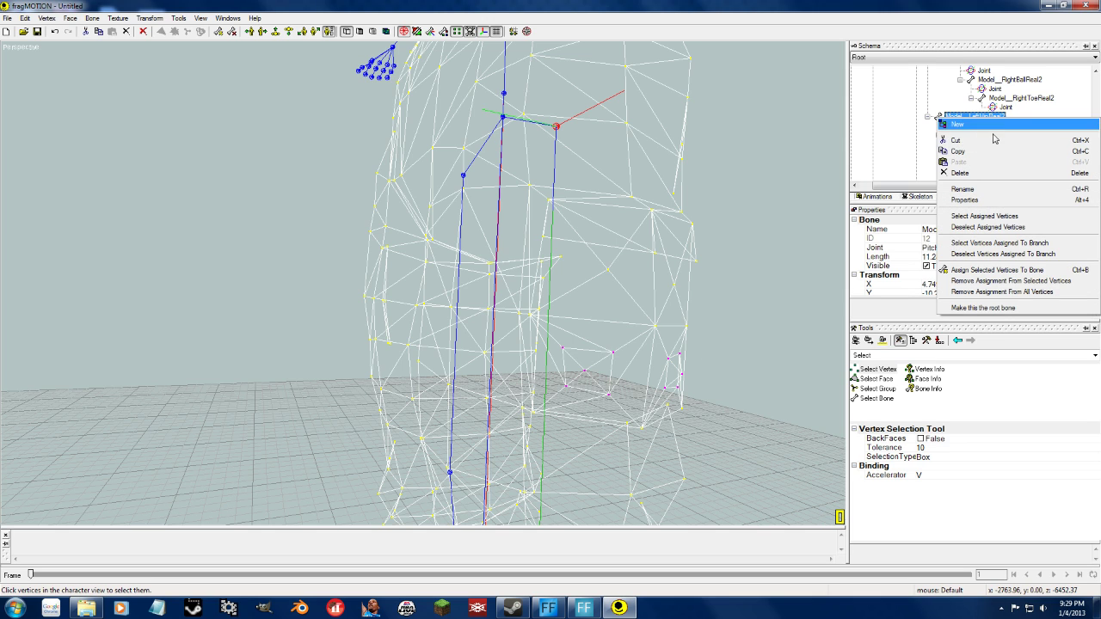
click(983, 272)
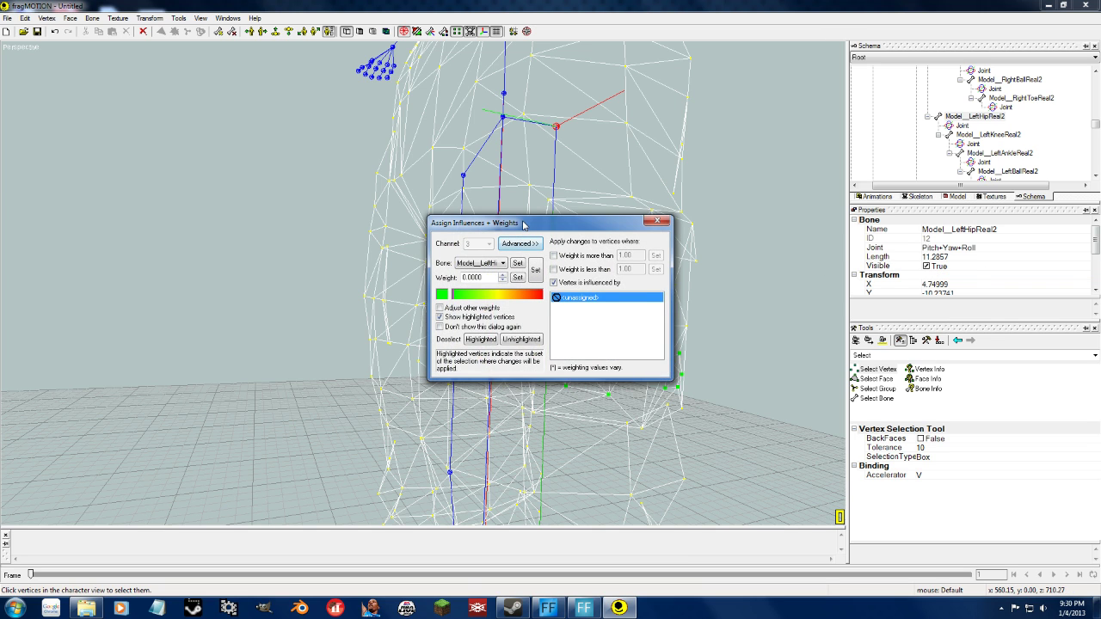
drag(521, 222, 321, 222)
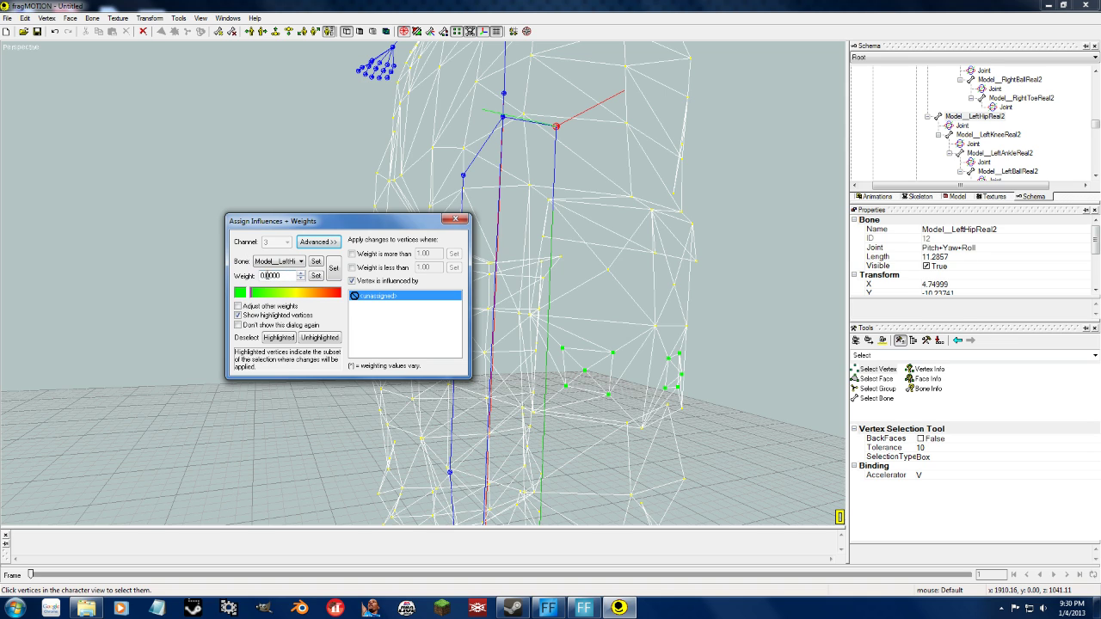
text(.7)
click(333, 269)
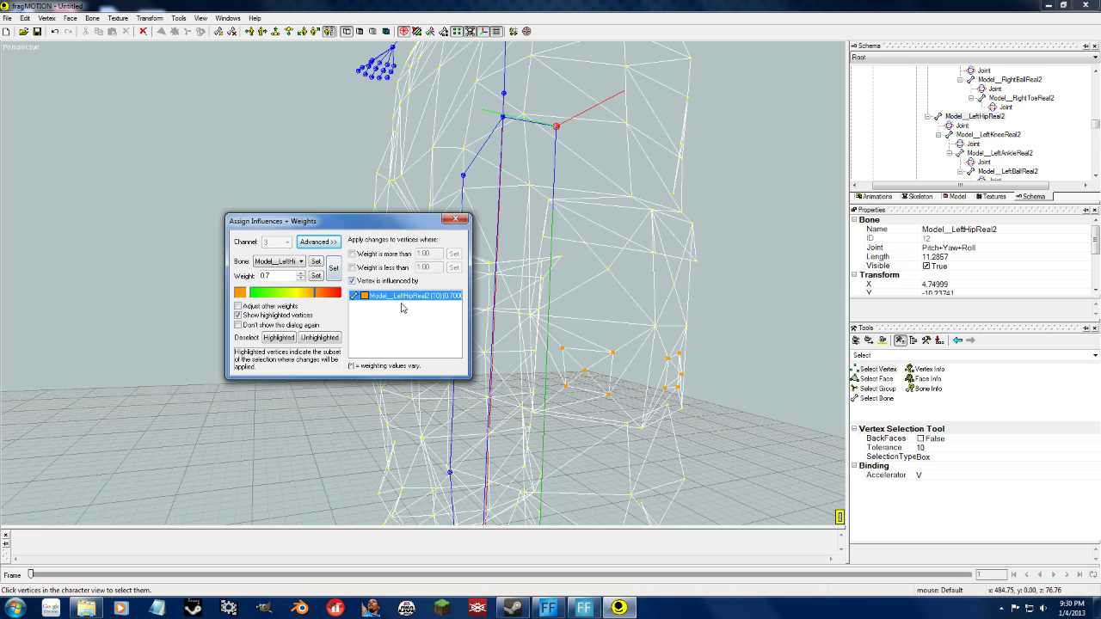
click(455, 219)
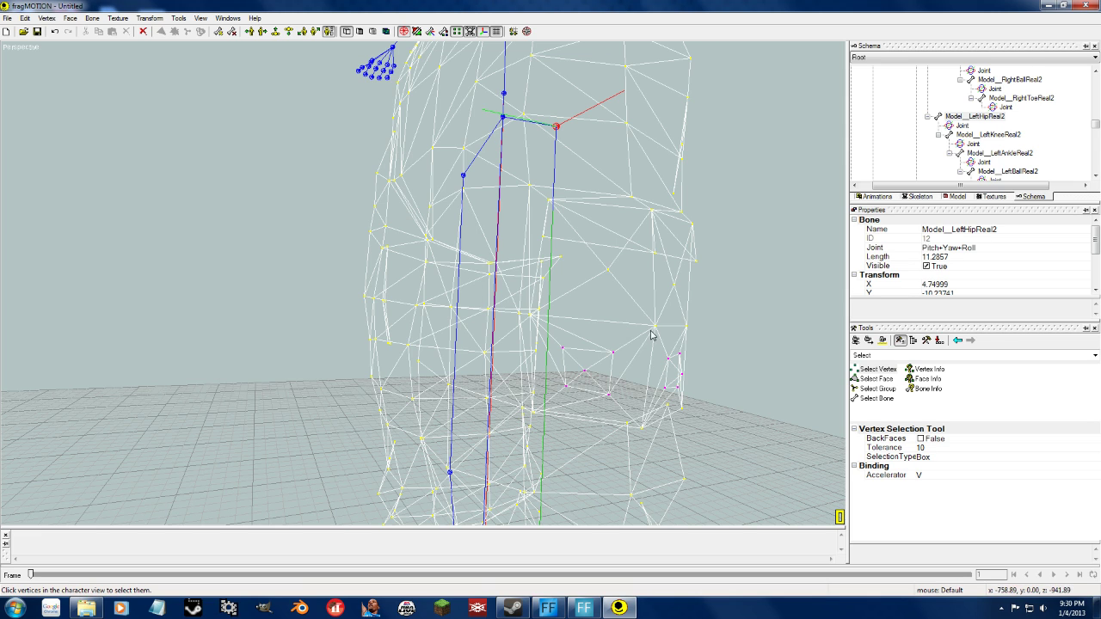
Check the bone and weight of two original pocket vertices with Vertex Info, cancelling without changes.
click(920, 370)
mouse_move(656, 331)
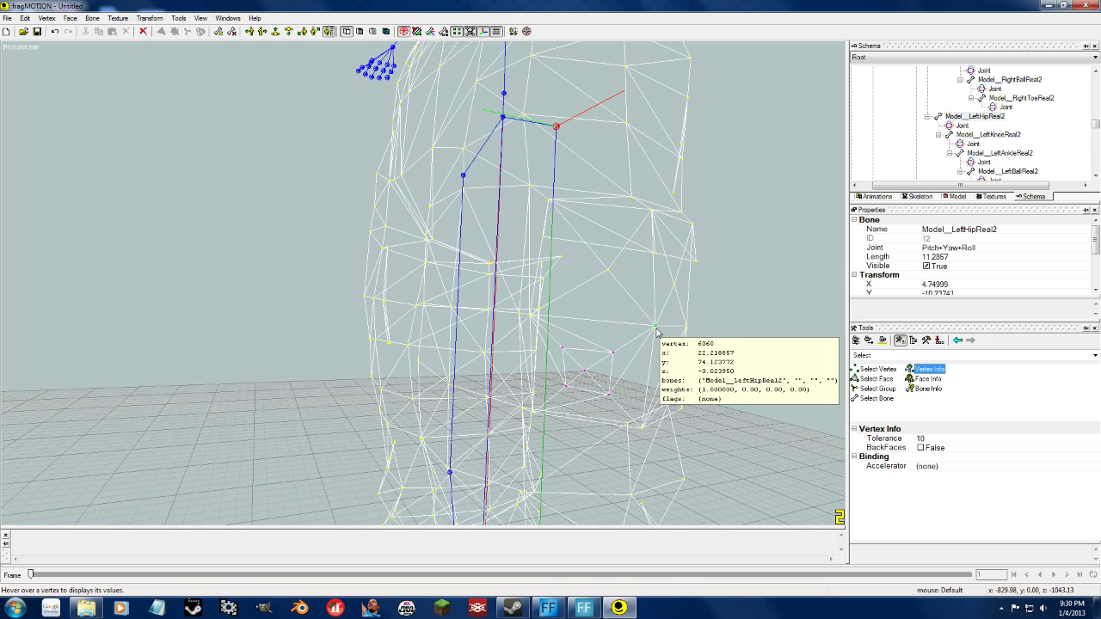
click(656, 331)
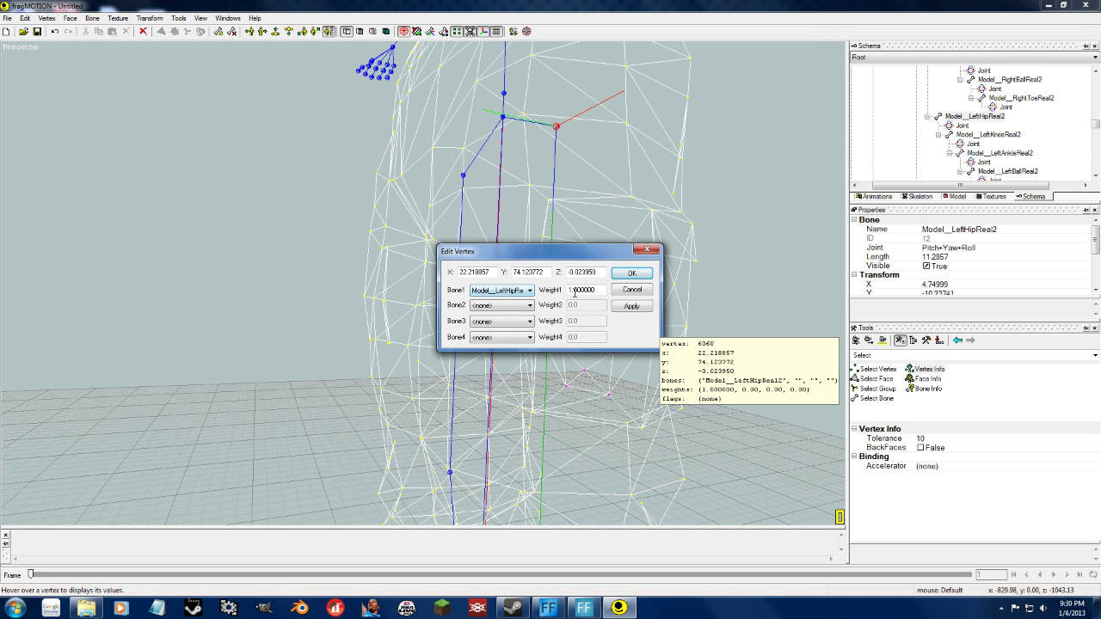
click(632, 289)
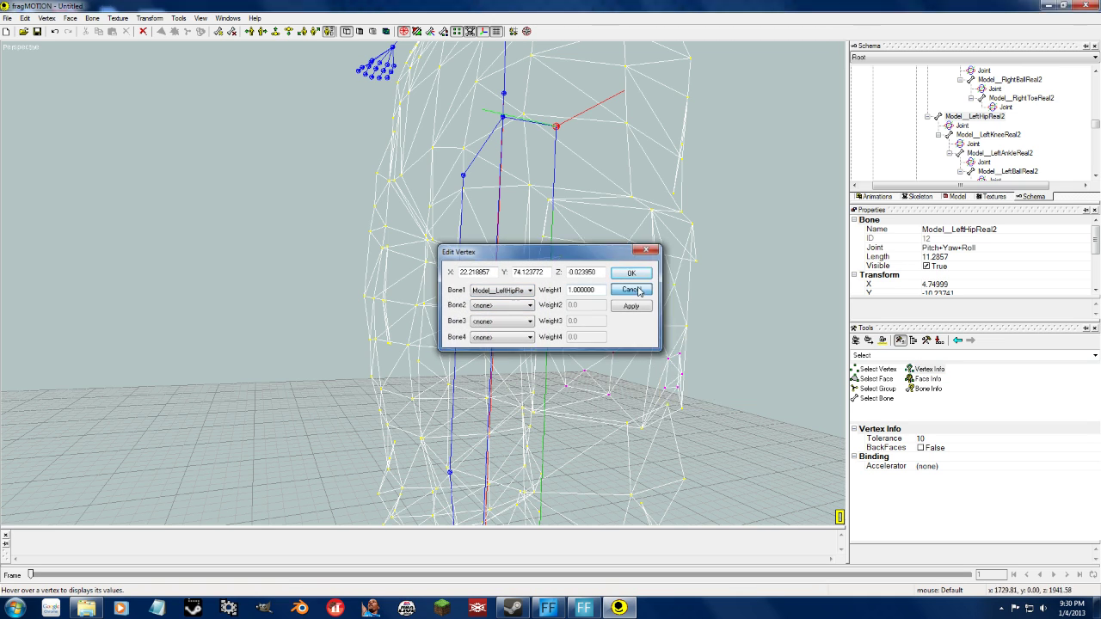
click(642, 430)
click(644, 250)
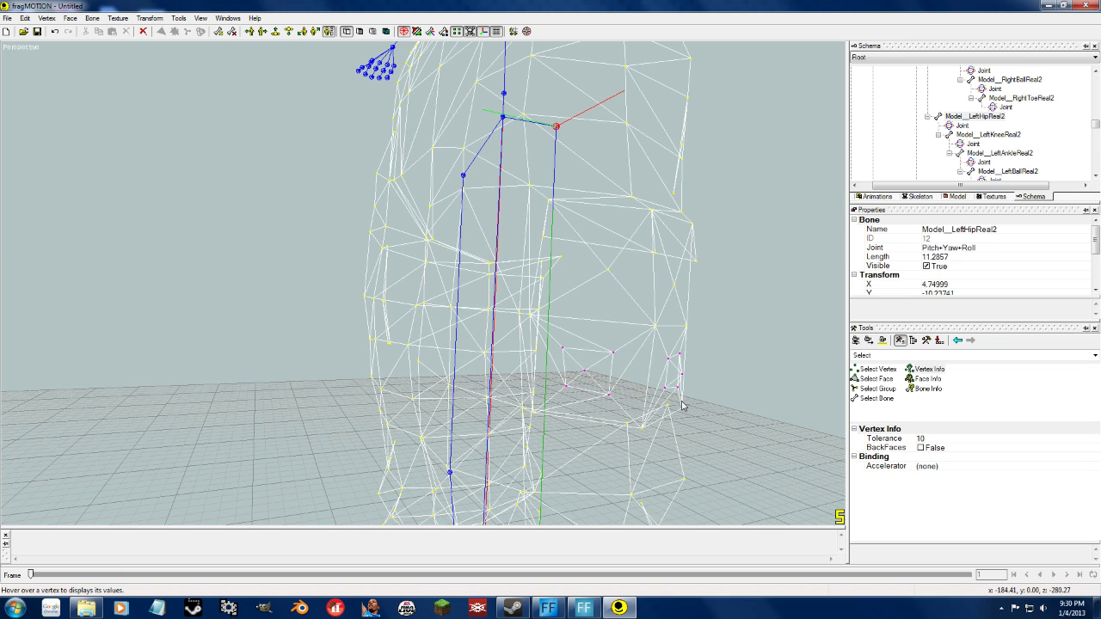
Set Weight1 to 1 for a lower vertex in the pocket's side group, and accept the values of the vertex above it.
click(666, 393)
double_click(594, 290)
click(632, 273)
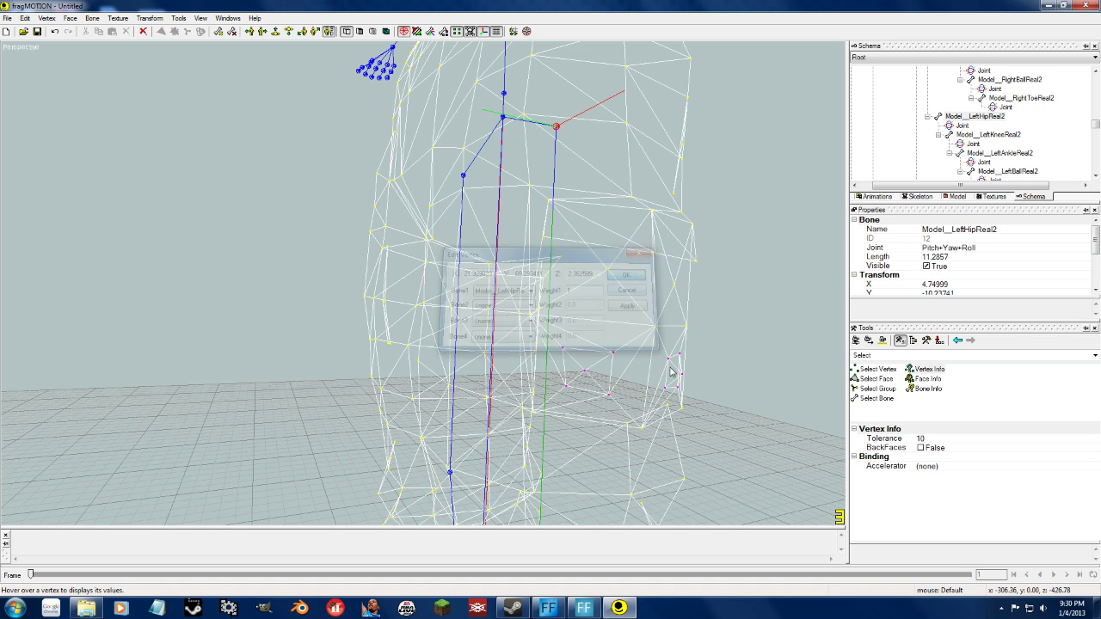
click(671, 359)
click(633, 272)
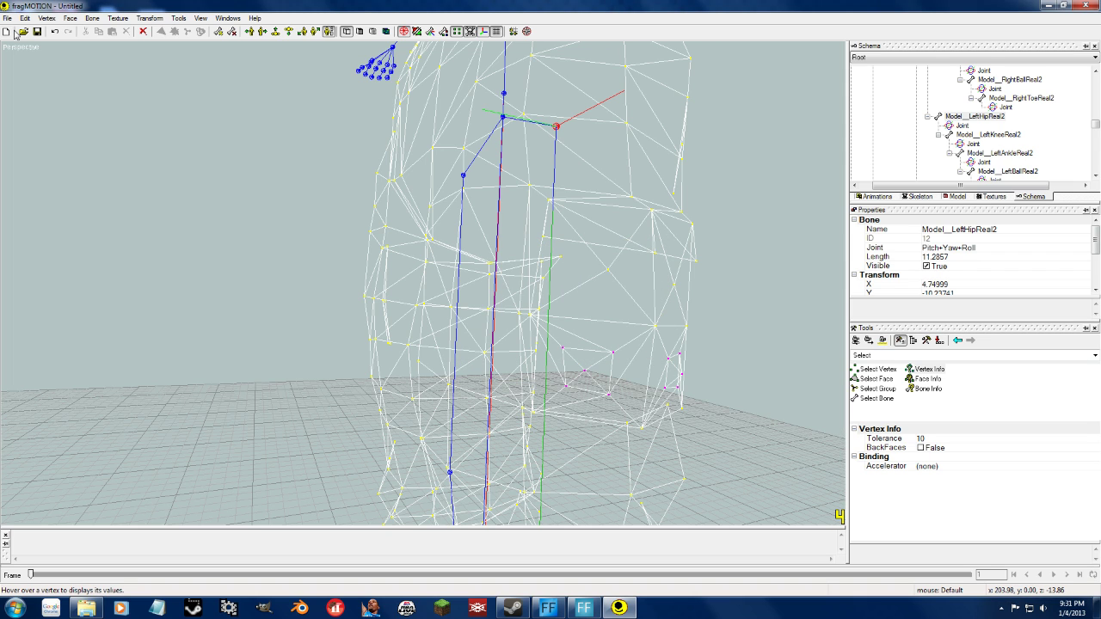
Open HMLStairs.x from the Pro Wrestling X Editor Models folder in place of the pants model.
middle_drag(284, 253, 333, 256)
scroll(332, 252, down, 5)
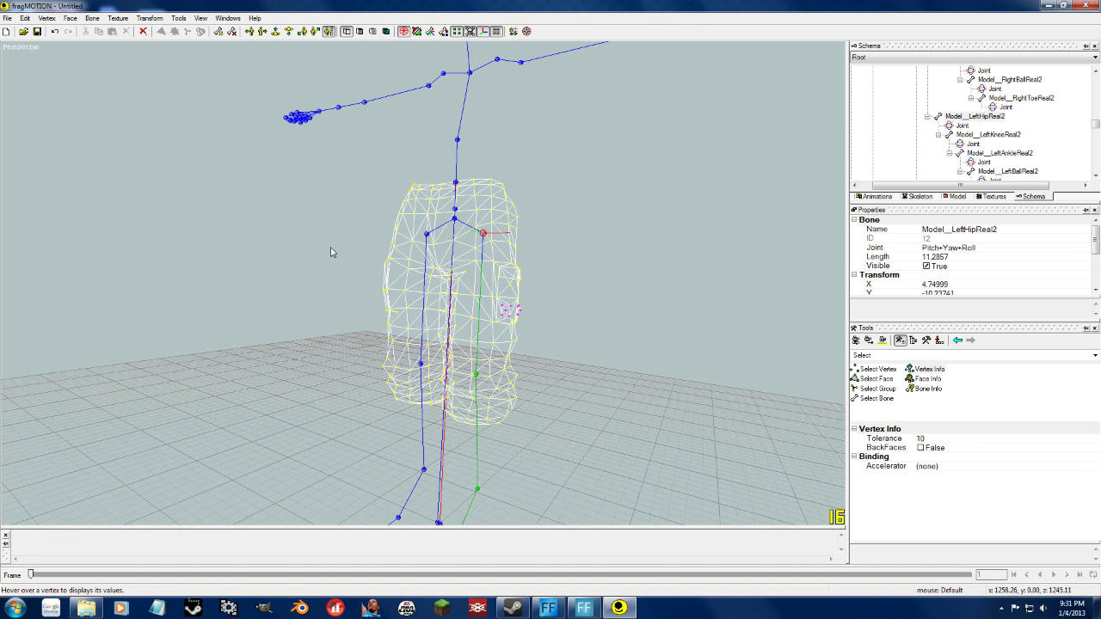
click(6, 18)
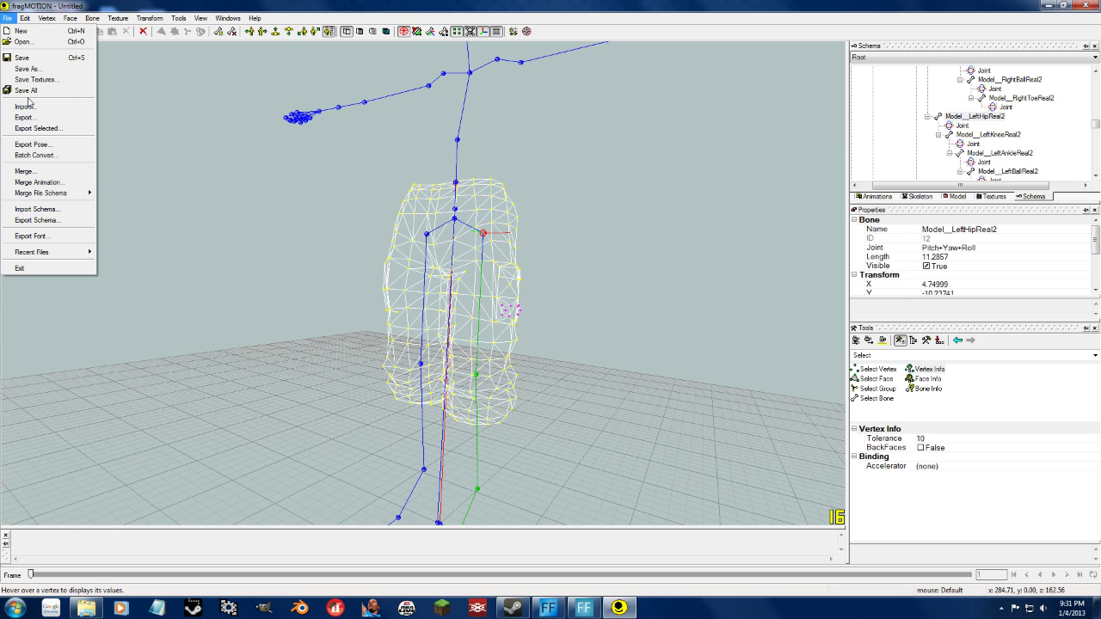
click(24, 42)
click(148, 208)
scroll(150, 211, down, 2)
scroll(201, 228, up, 1)
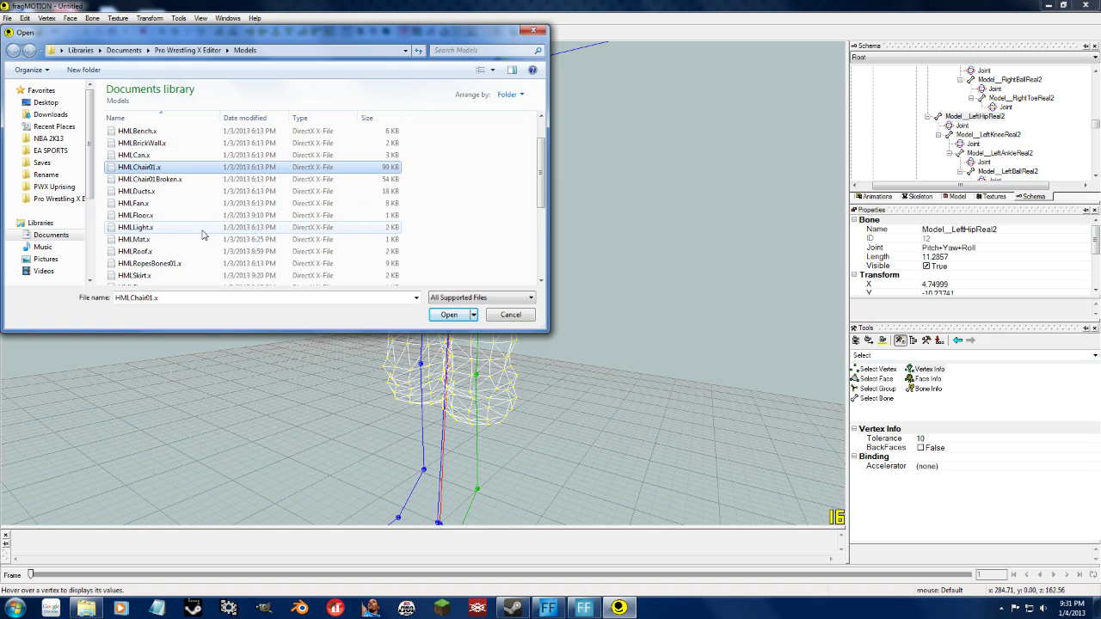
scroll(204, 238, down, 3)
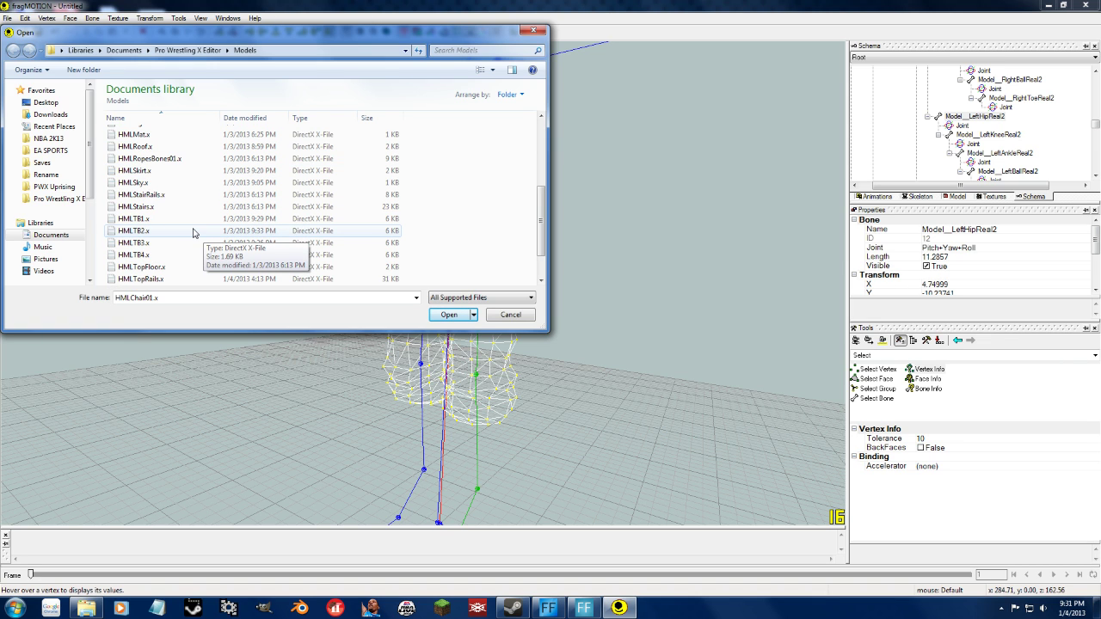
double_click(172, 207)
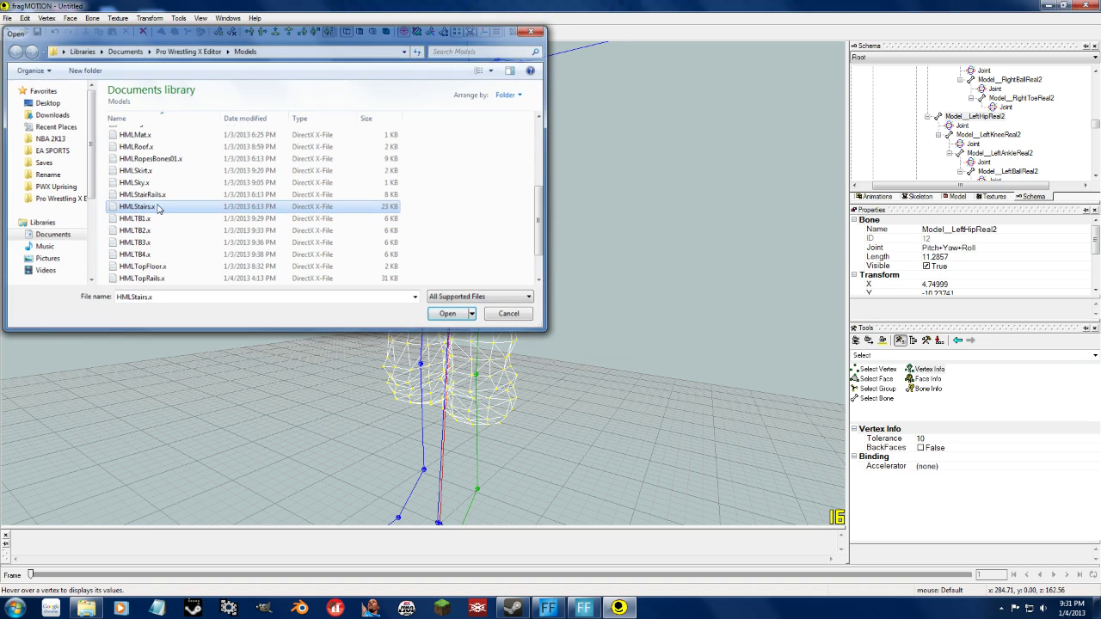
click(569, 342)
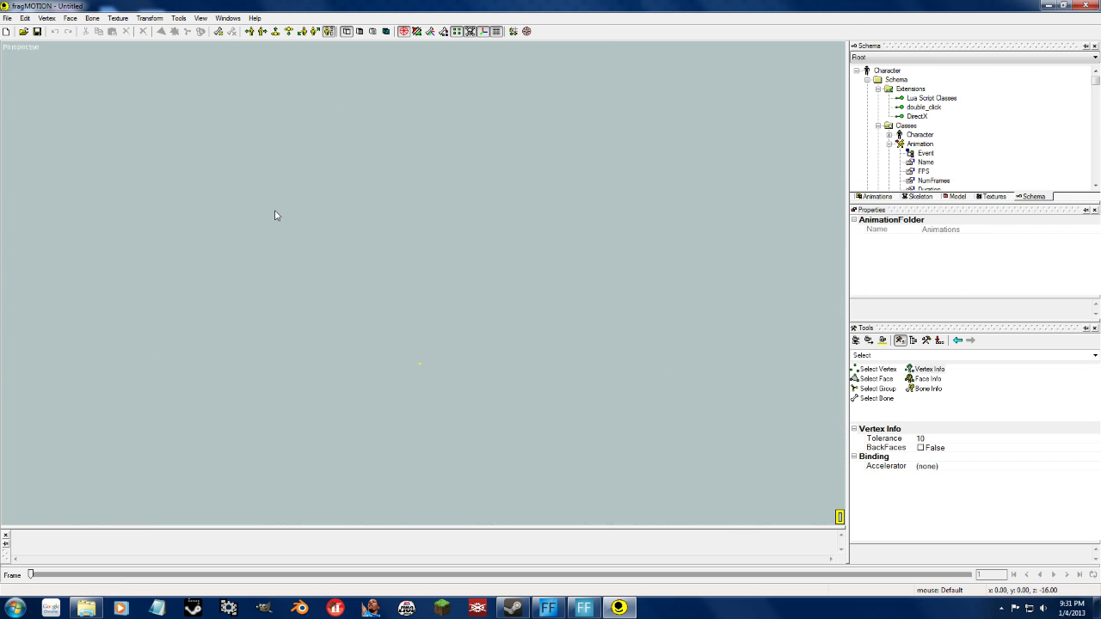
Open HMLSkirt.x from the Models folder and bring the skirt mesh into view.
click(6, 18)
click(15, 42)
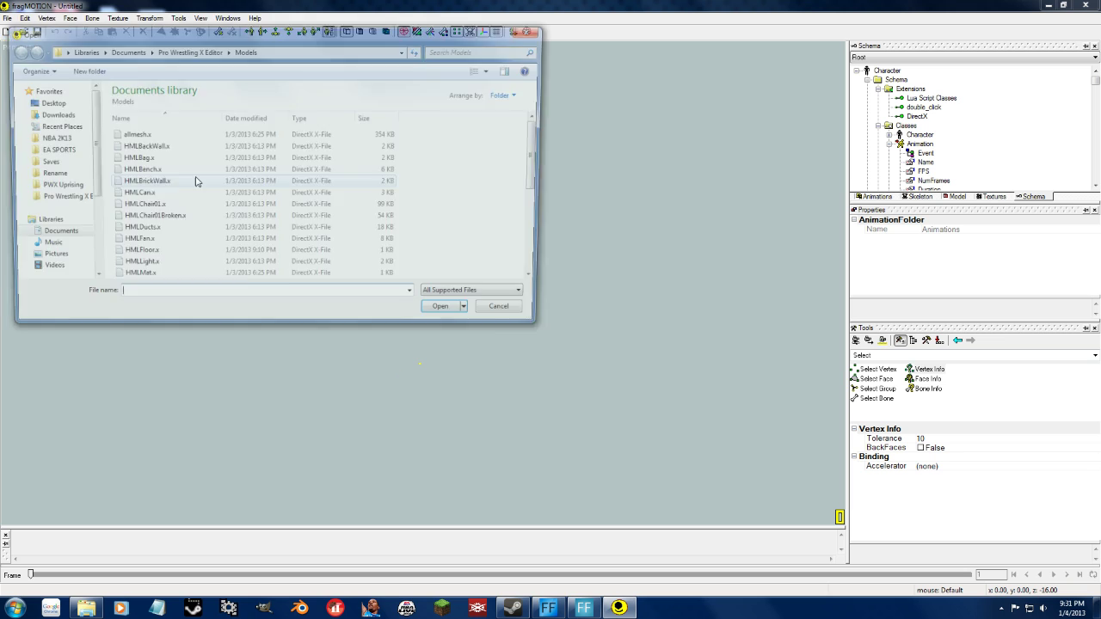
click(219, 243)
scroll(184, 234, down, 3)
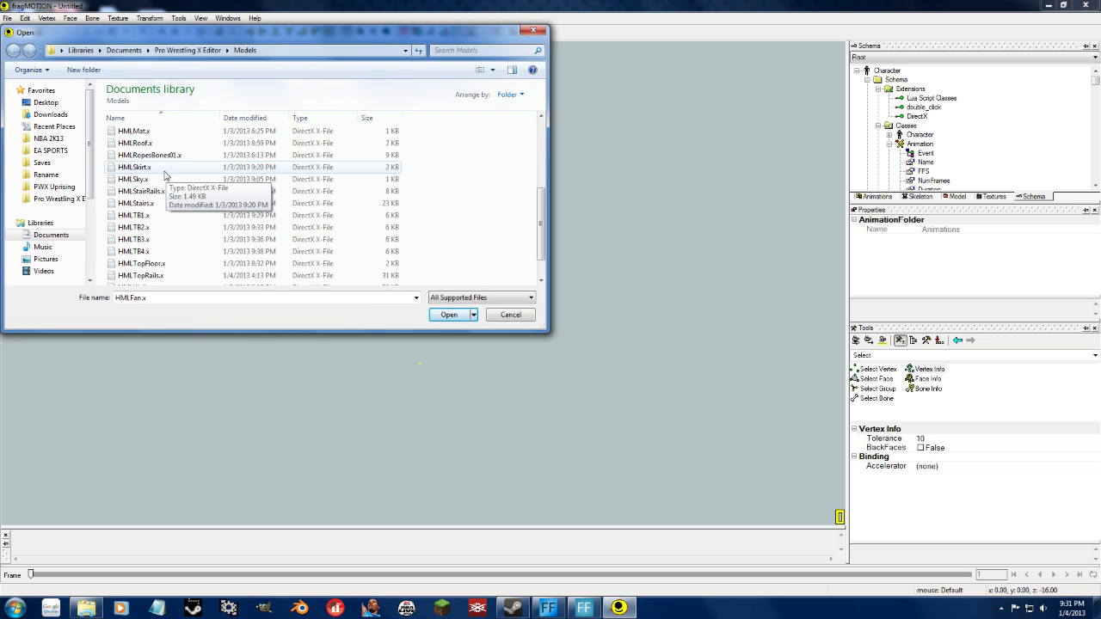
double_click(160, 204)
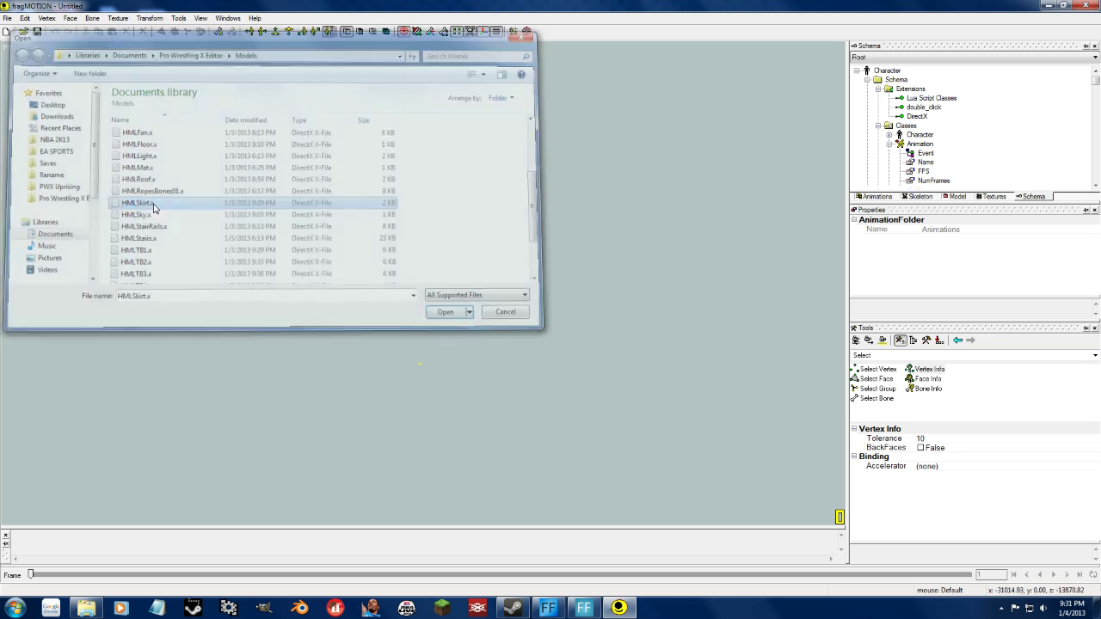
middle_drag(325, 341, 369, 292)
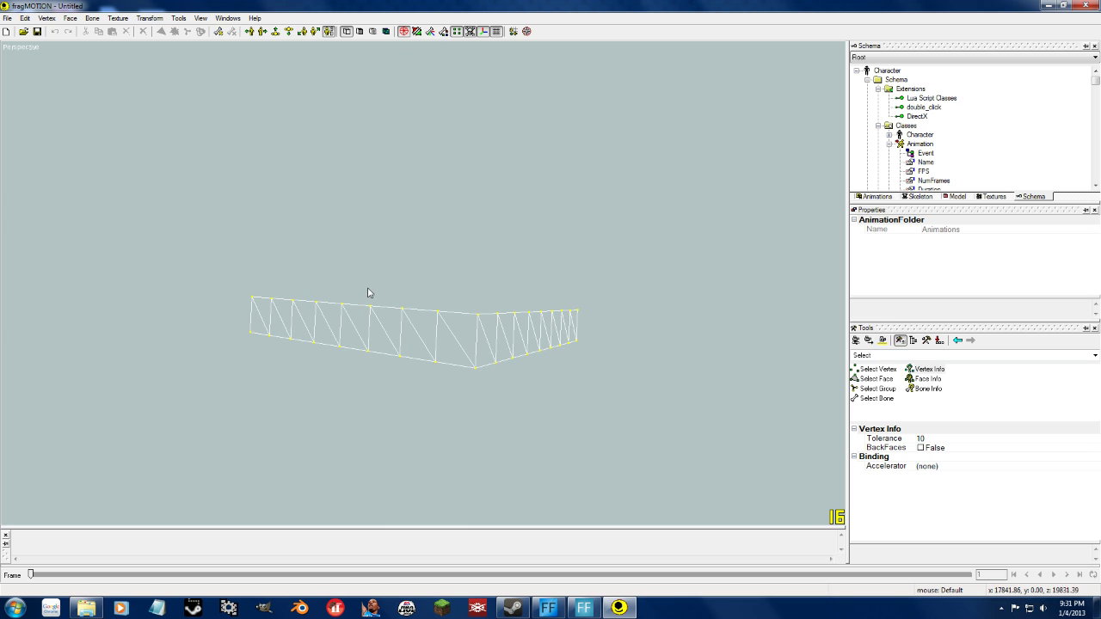
Select the whole skirt mesh, try deleting all of the mesh selection, and undo the deletion.
click(363, 352)
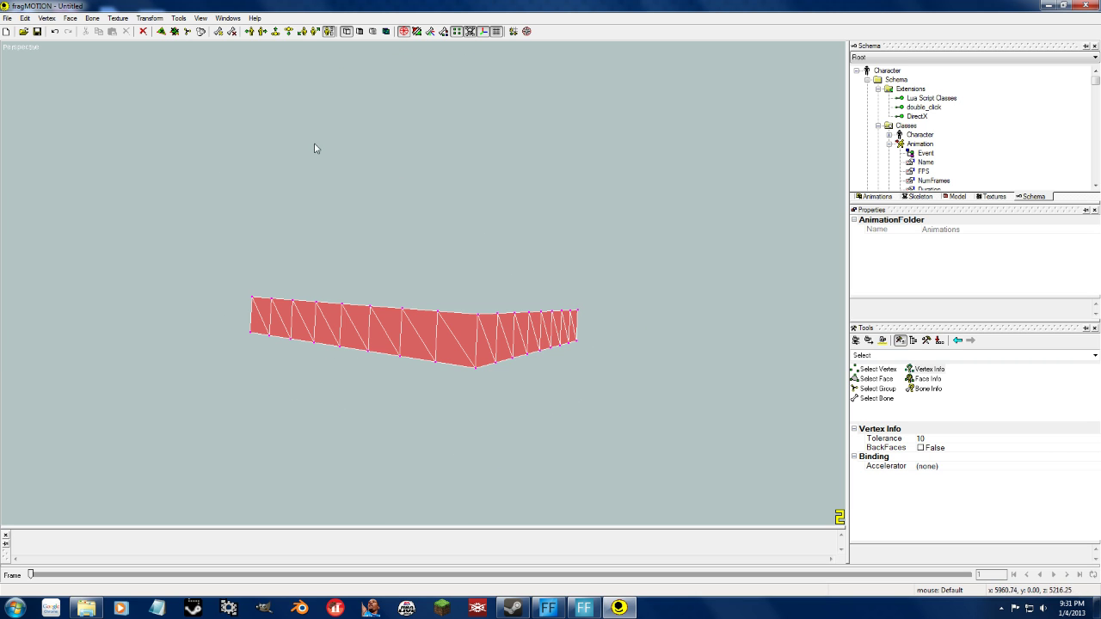
middle_drag(419, 394, 442, 398)
click(46, 18)
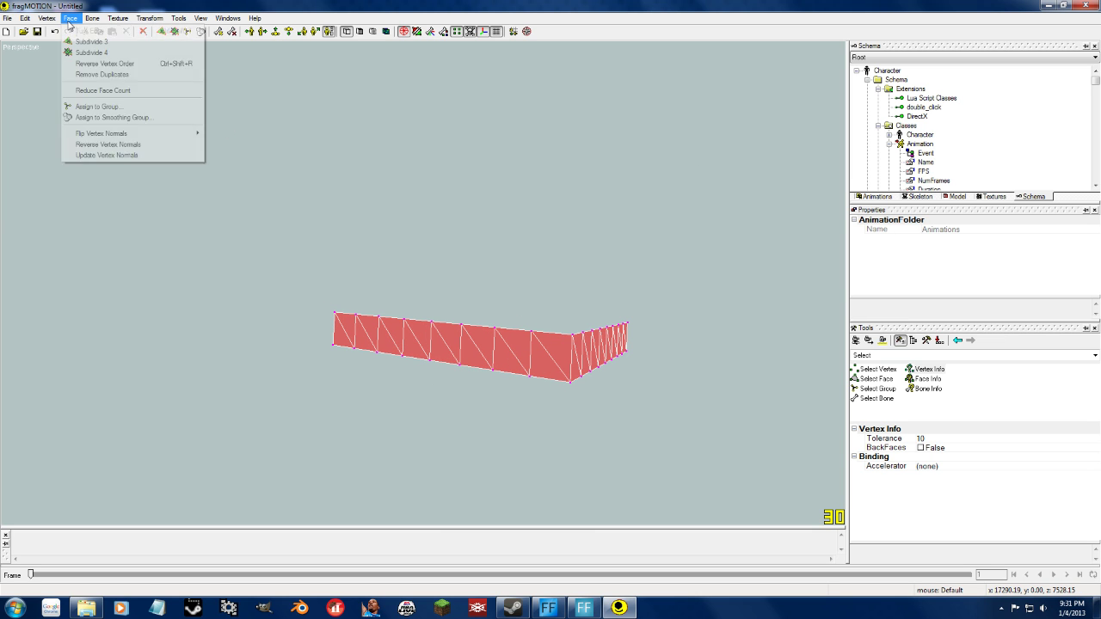
mouse_move(25, 18)
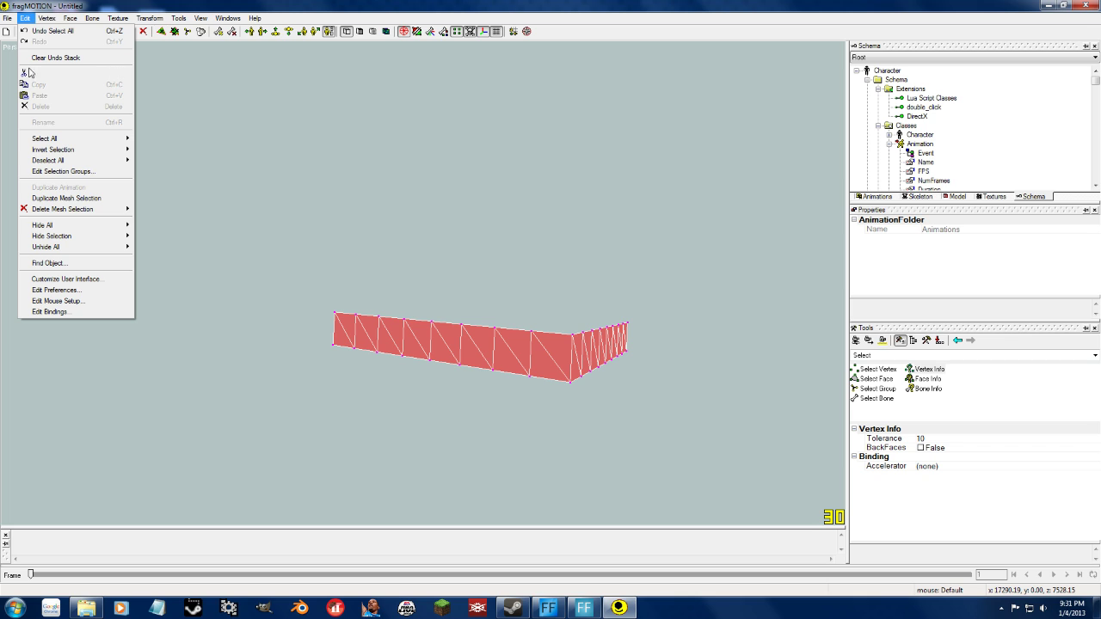
mouse_move(63, 210)
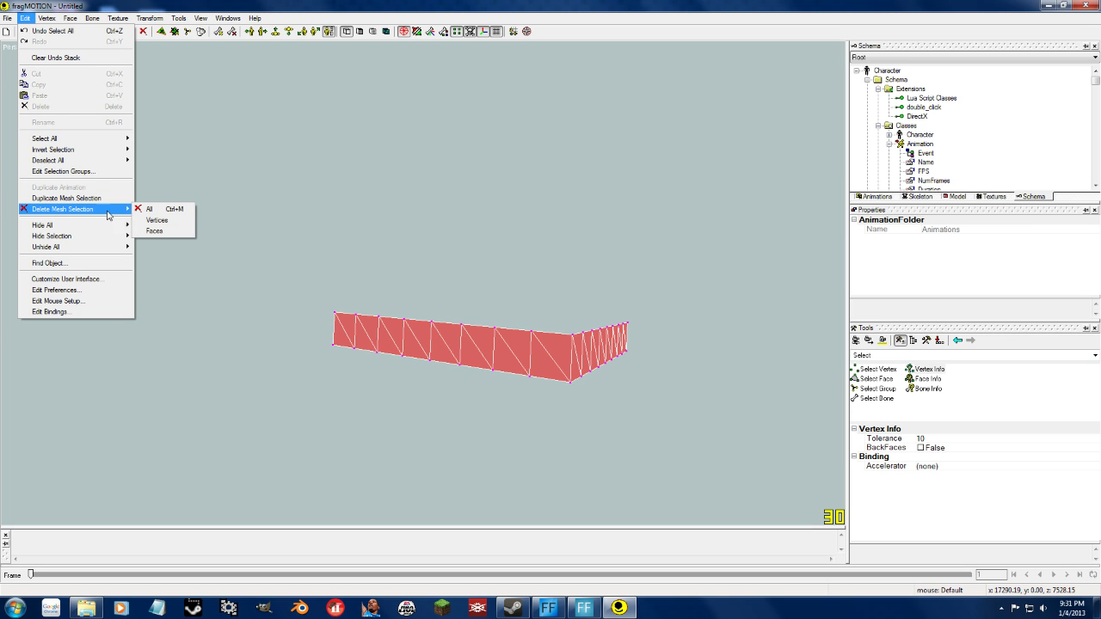
click(152, 209)
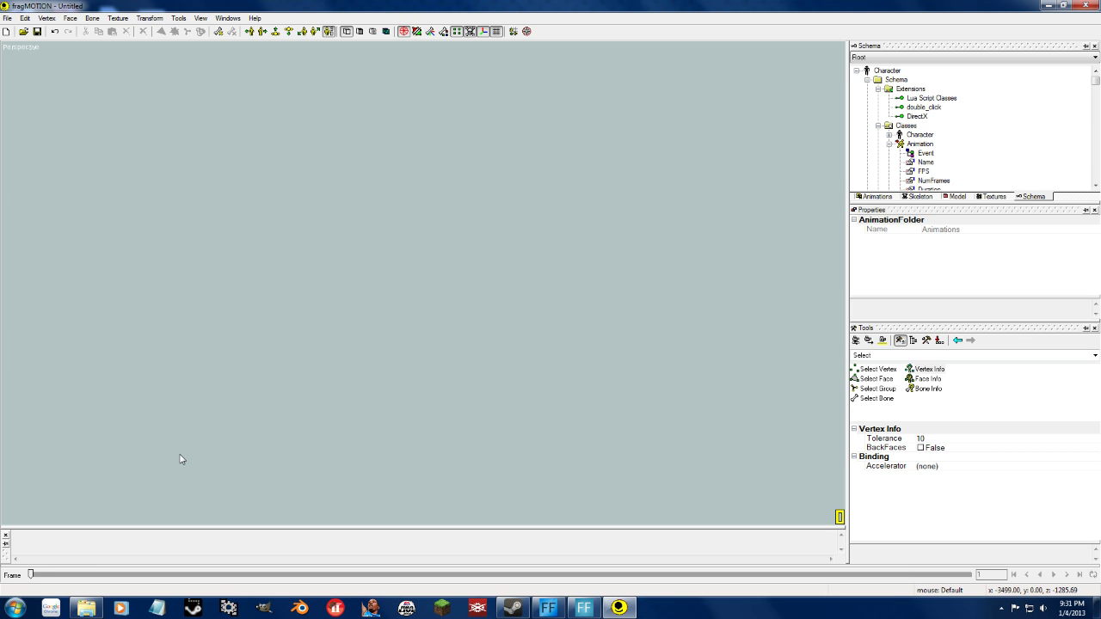
key(ctrl+z)
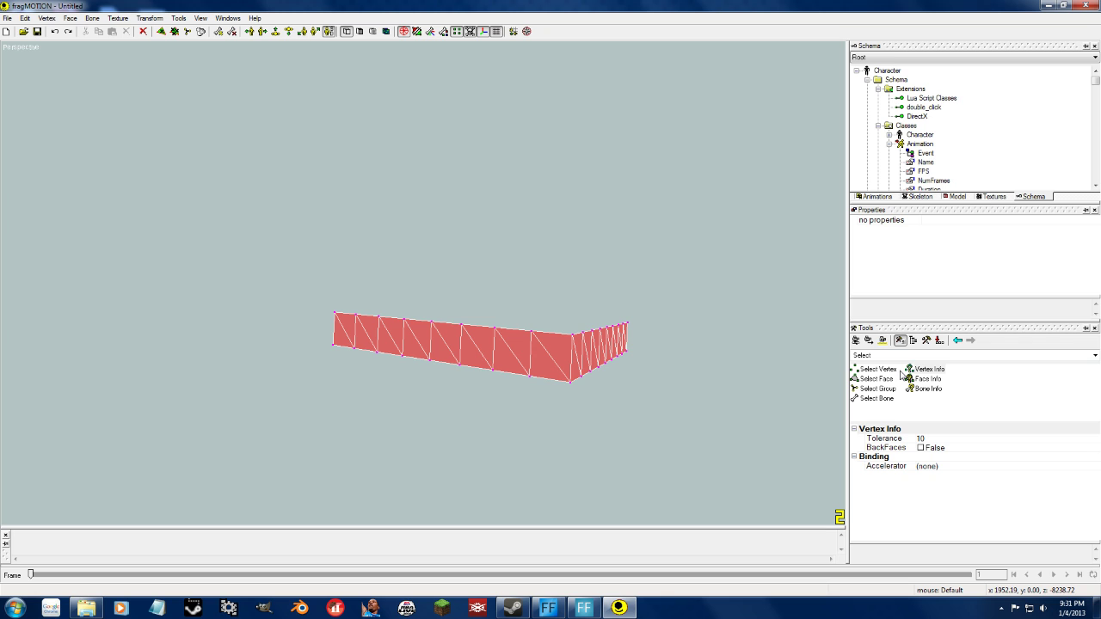
Set the Move tool to MoveX 0 and MoveY 3000, and turn off LockY.
click(946, 356)
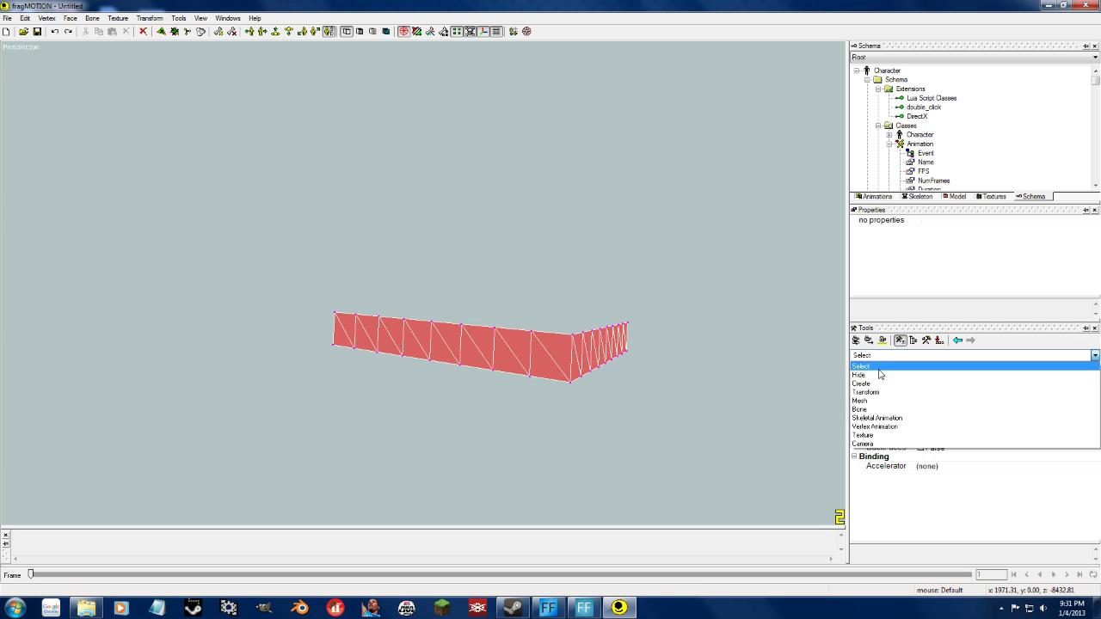
click(874, 384)
click(869, 389)
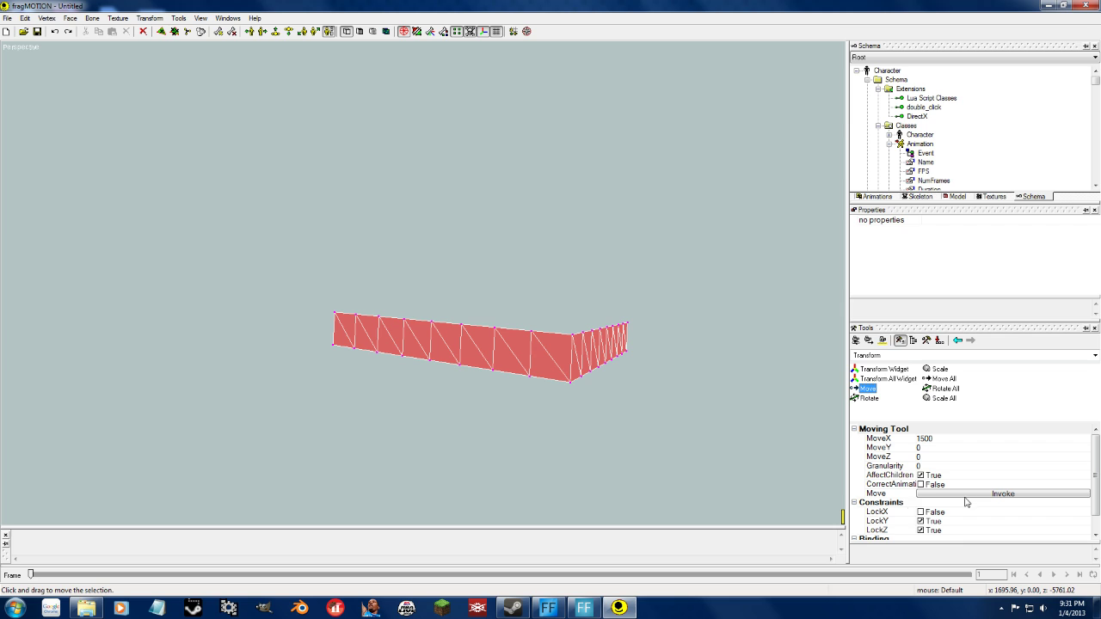
click(920, 521)
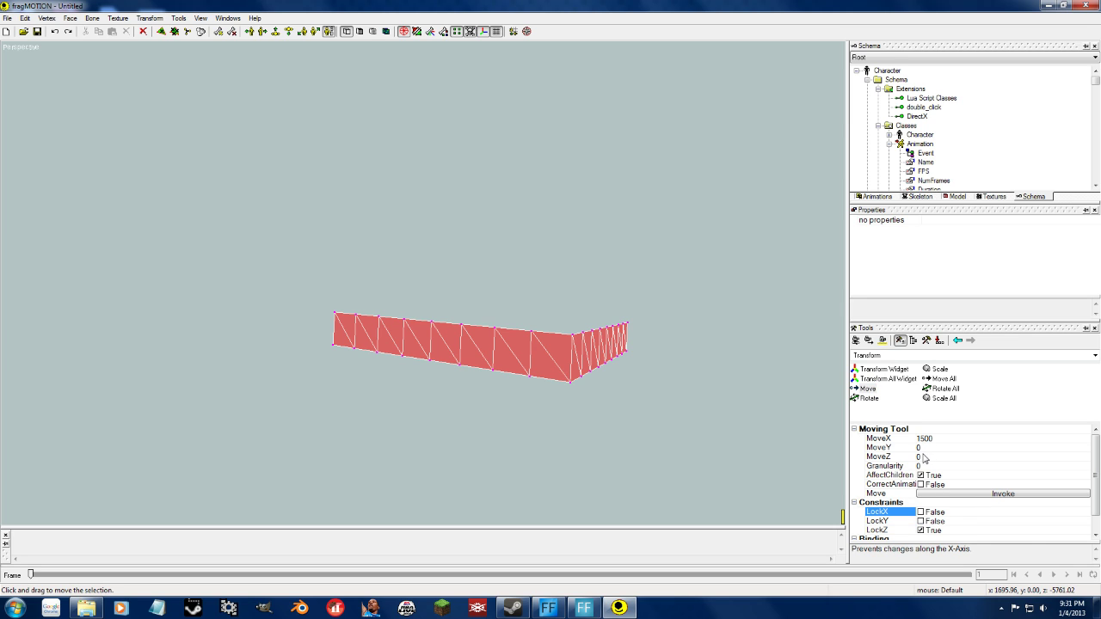
click(904, 456)
click(944, 437)
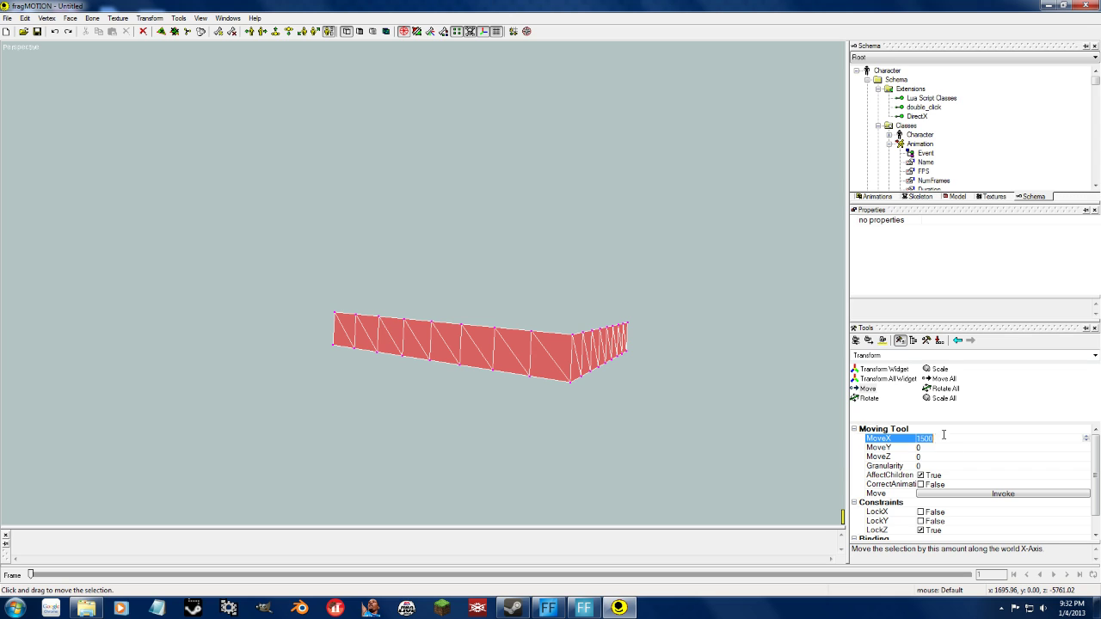
text(0)
click(934, 449)
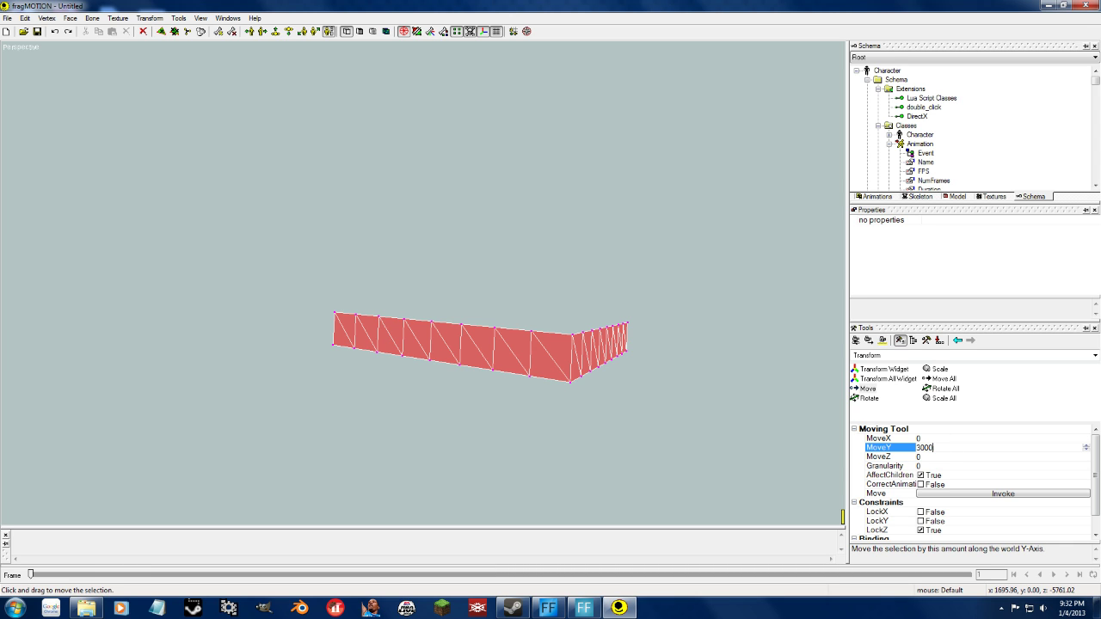
Try moving the selected skirt mesh by the entered offset, and undo the move.
click(981, 493)
scroll(980, 494, down, 1)
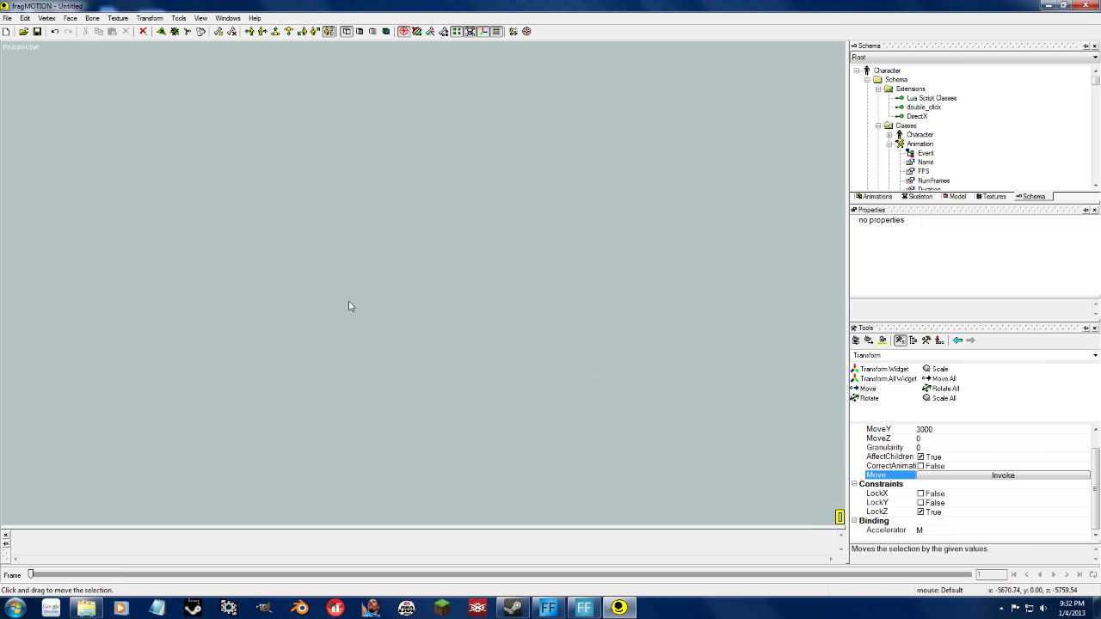
scroll(389, 346, up, 1)
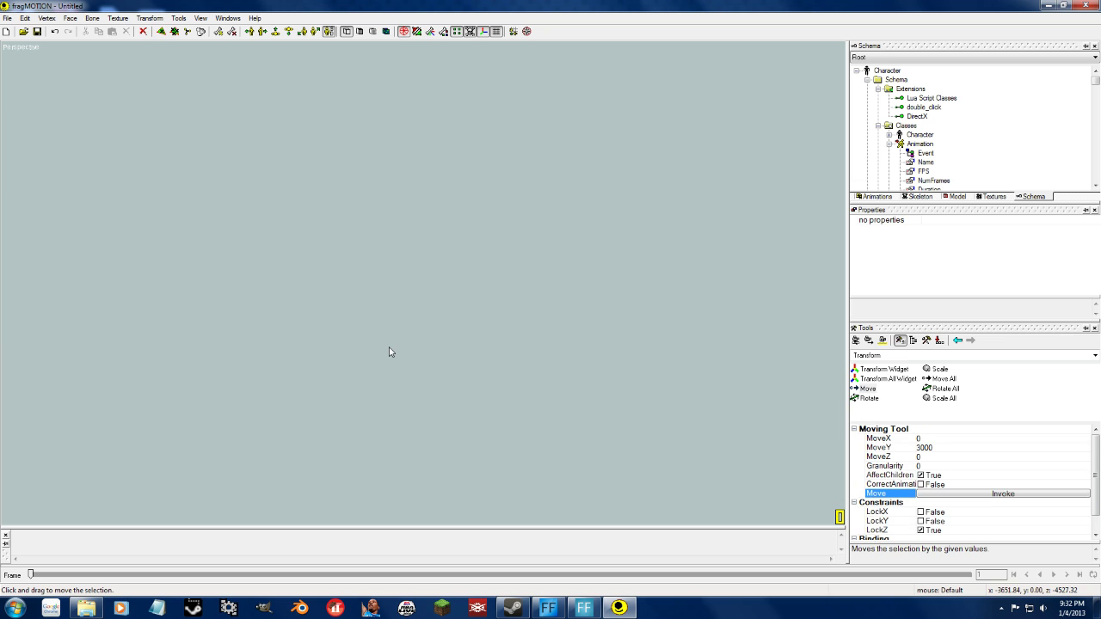
key(ctrl+z)
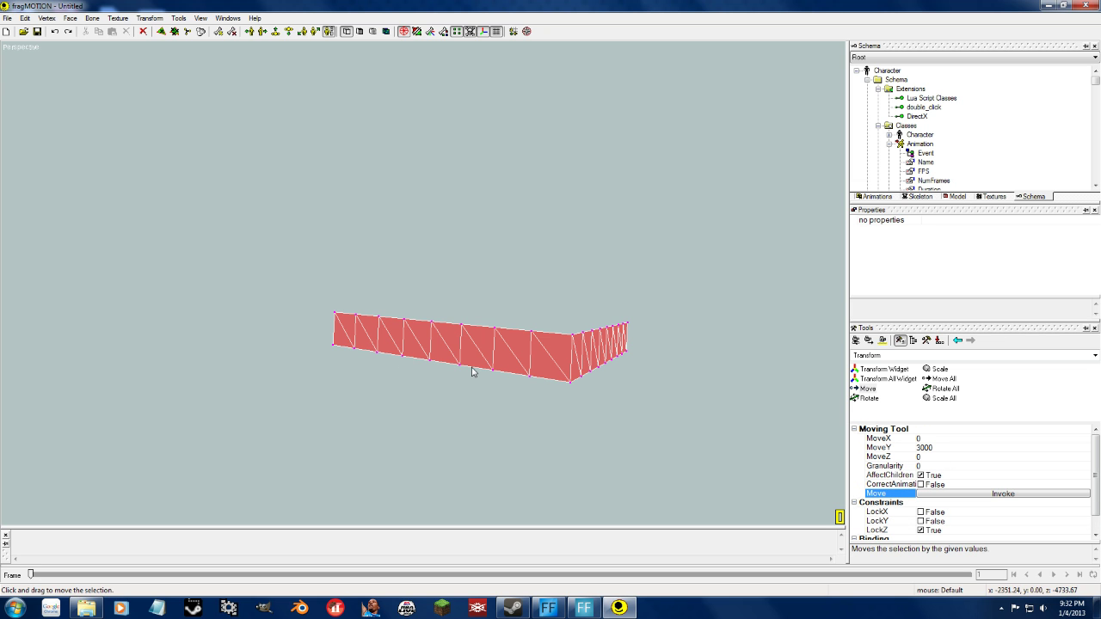
Split the diagonal edges of the six outermost panels on one half of the skirt with the Split Edge tool.
click(506, 377)
scroll(509, 372, up, 2)
middle_drag(521, 337, 517, 365)
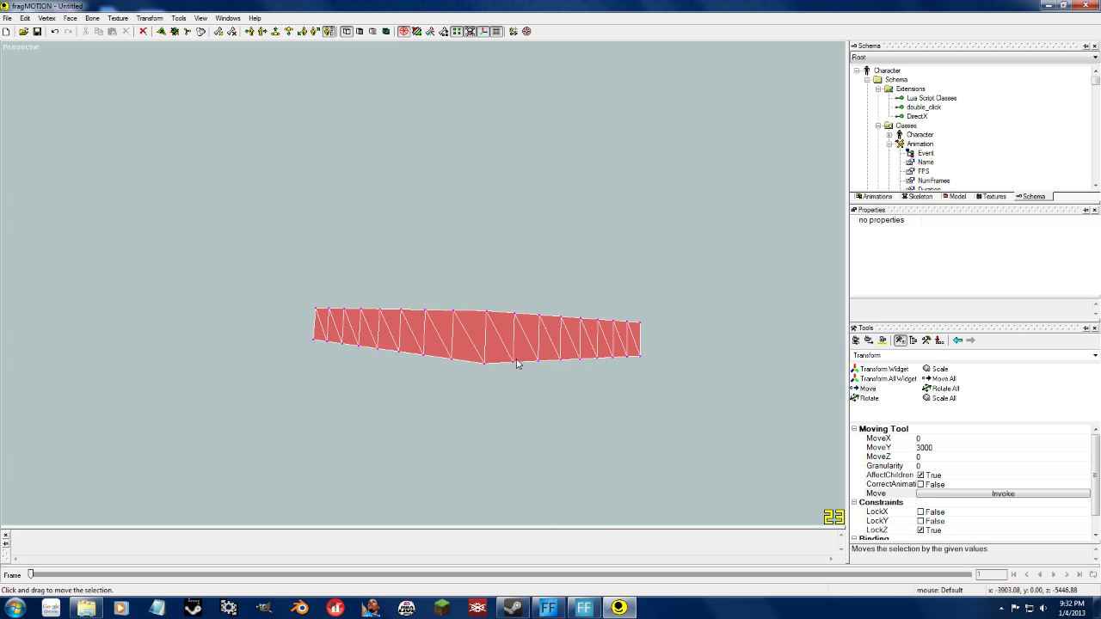
scroll(574, 371, up, 2)
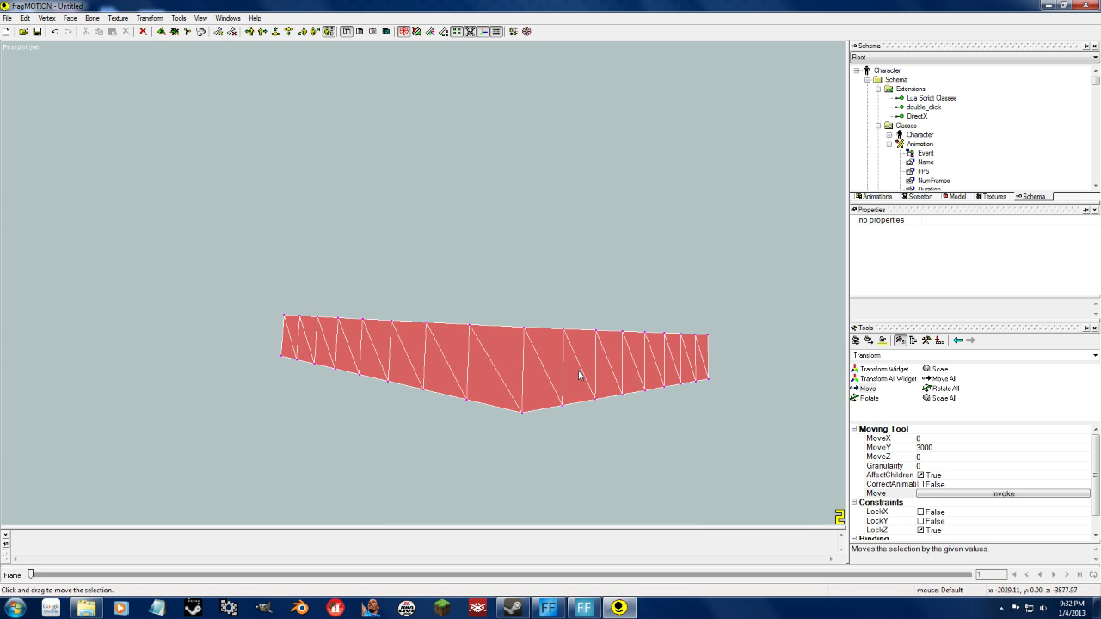
click(897, 357)
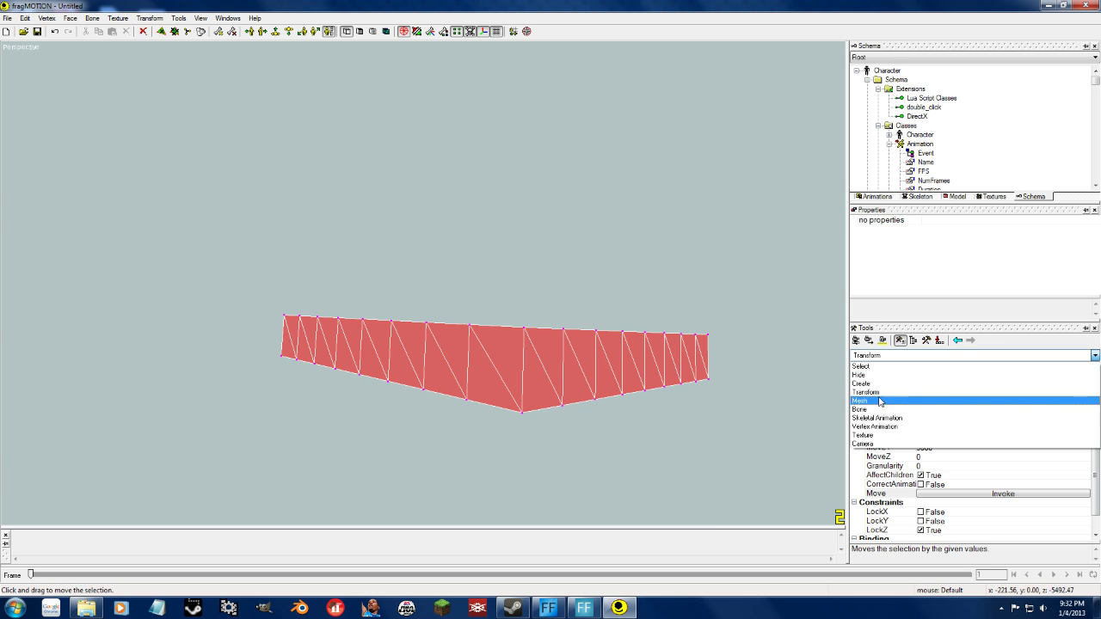
click(1013, 403)
click(1081, 389)
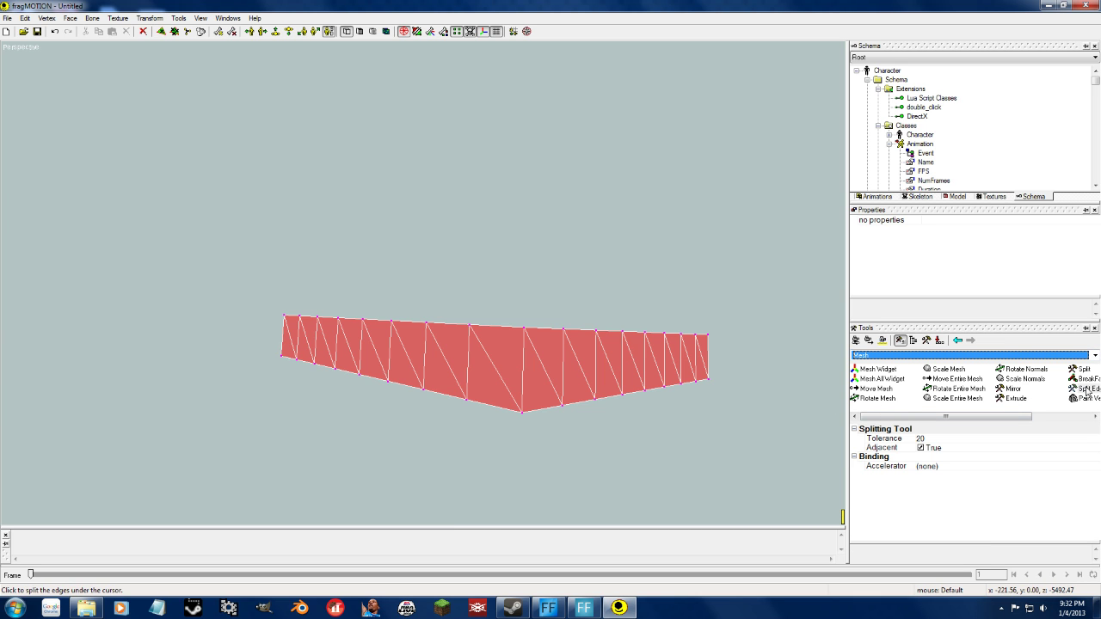
click(583, 371)
click(611, 368)
click(638, 369)
click(658, 365)
click(673, 361)
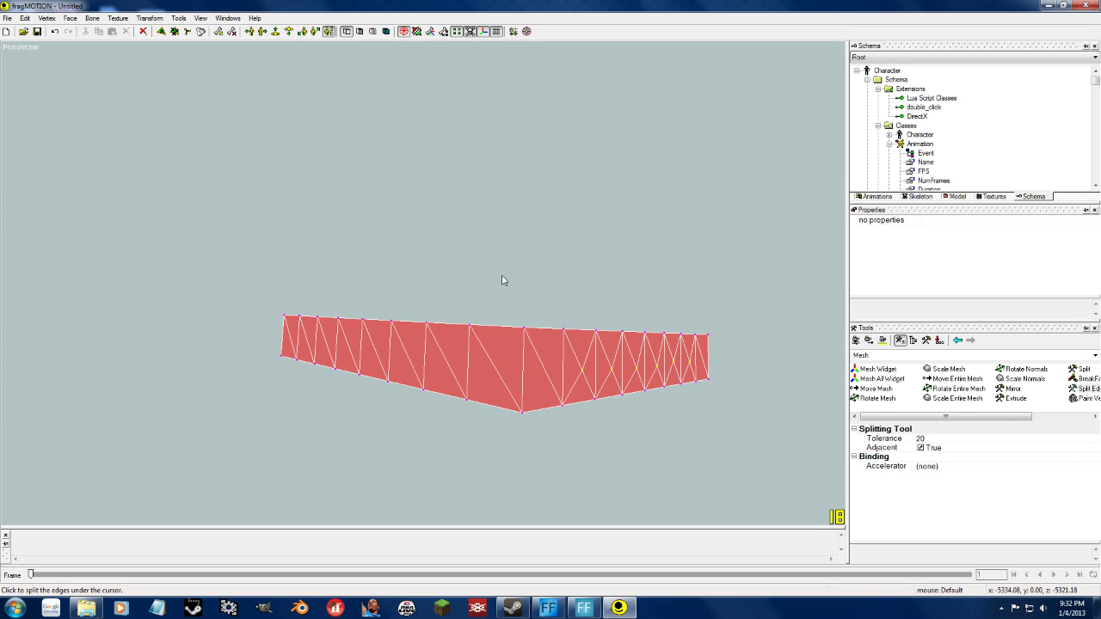
Box-select only the six new vertices in the middle of the split skirt panels.
click(885, 355)
click(862, 366)
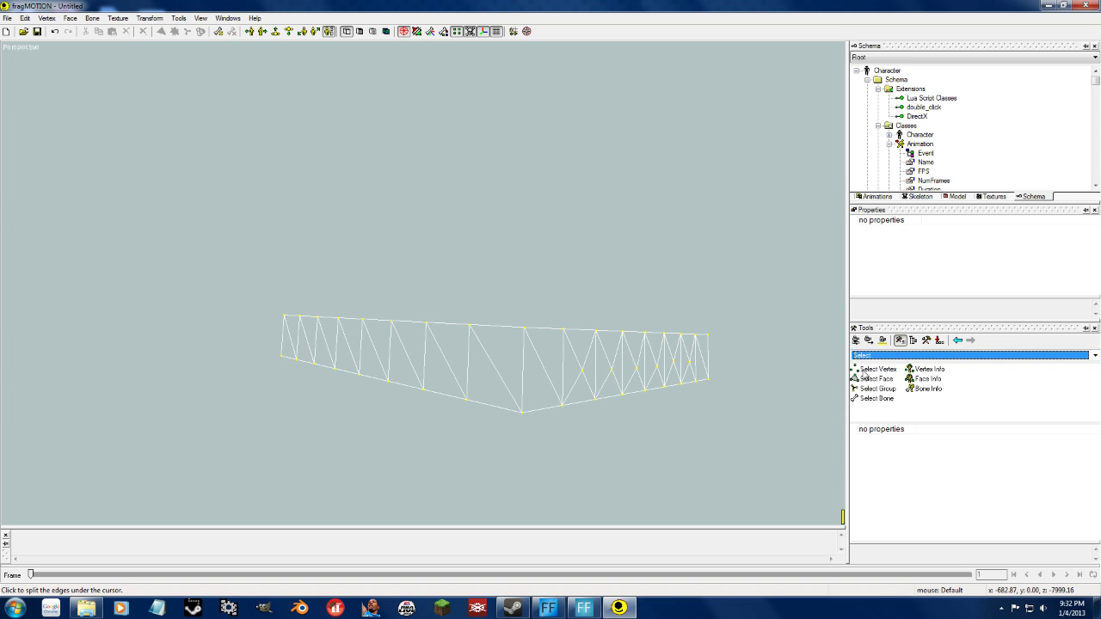
click(862, 372)
drag(552, 347, 708, 382)
Turn off LockZ for the Move tool and shift the six selected skirt vertices slightly.
click(899, 355)
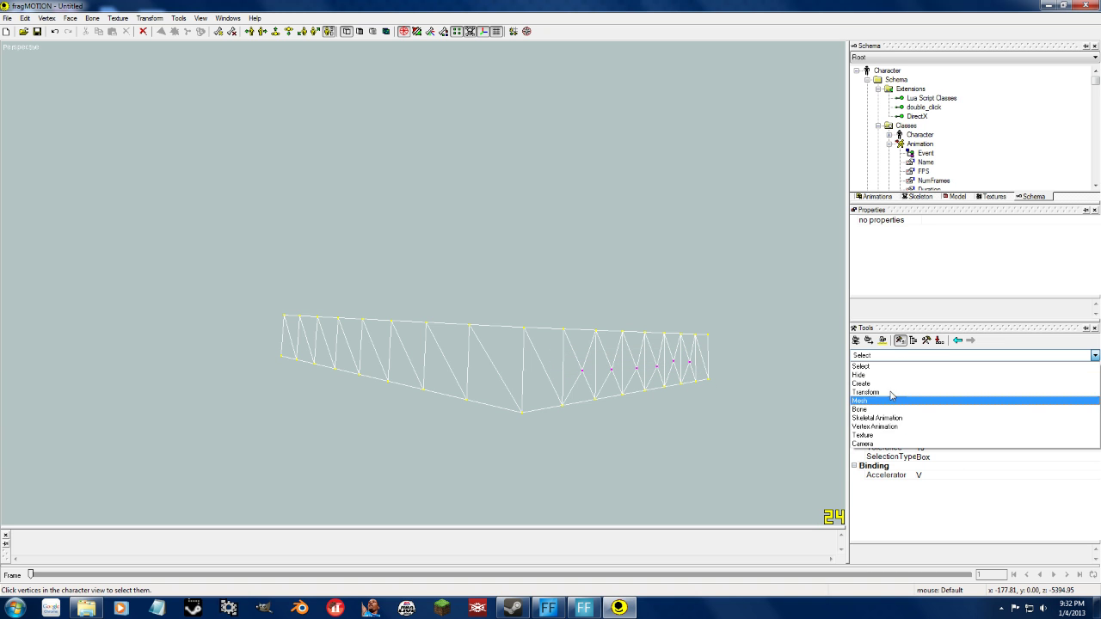
click(869, 395)
click(871, 391)
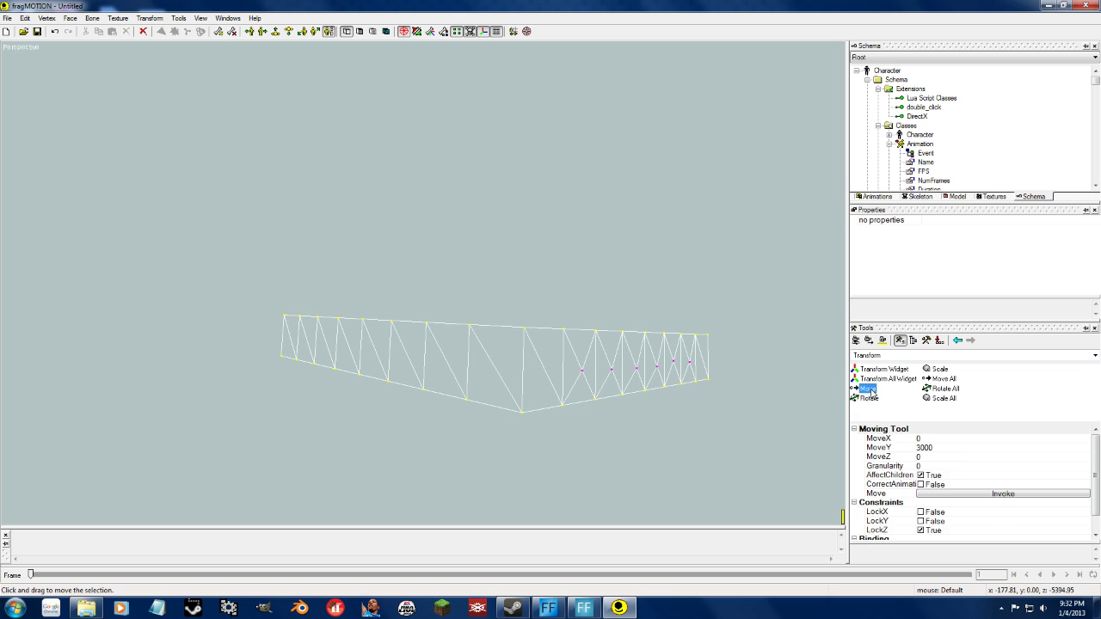
scroll(523, 415, up, 4)
scroll(533, 405, down, 5)
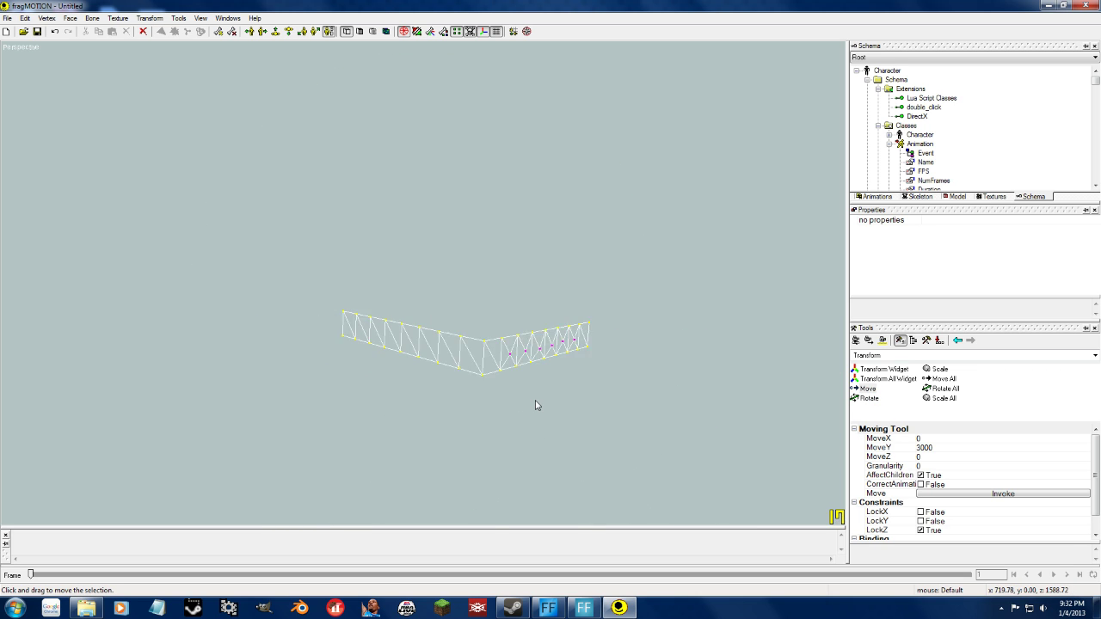
middle_drag(473, 354, 524, 400)
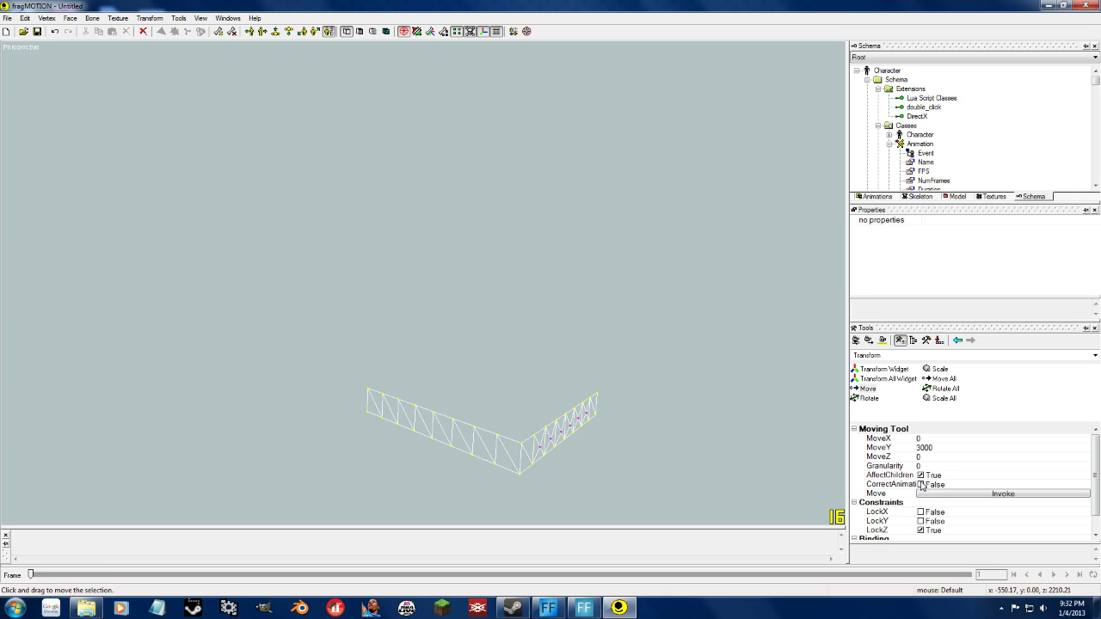
click(921, 529)
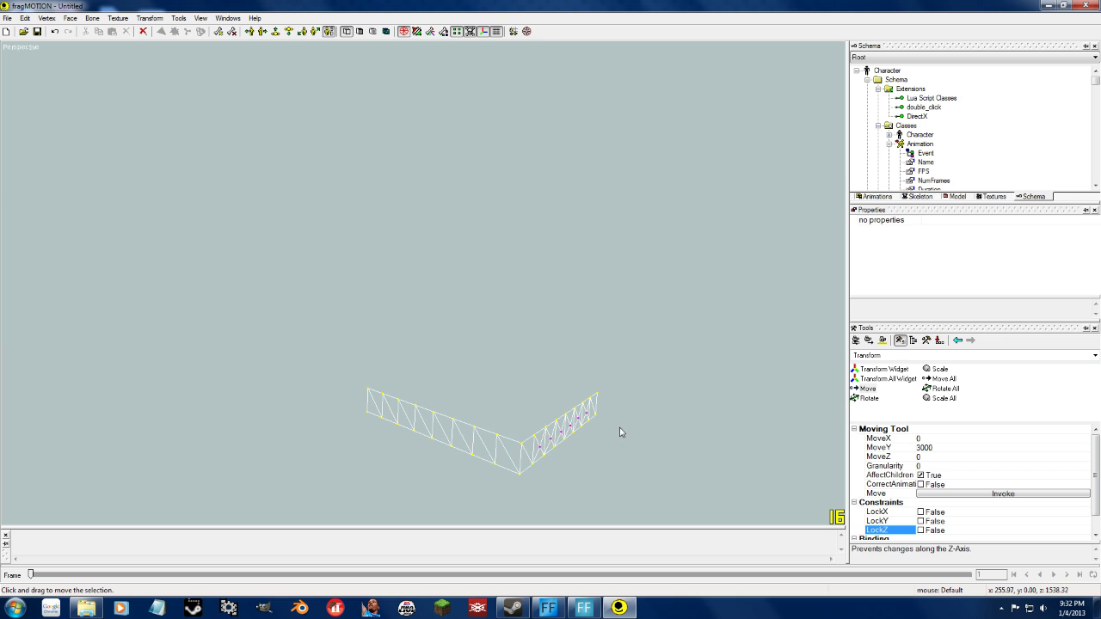
click(597, 435)
mouse_move(589, 430)
mouse_down()
mouse_move(605, 438)
mouse_move(562, 418)
mouse_move(626, 441)
mouse_move(568, 413)
mouse_move(597, 440)
mouse_move(593, 430)
mouse_up()
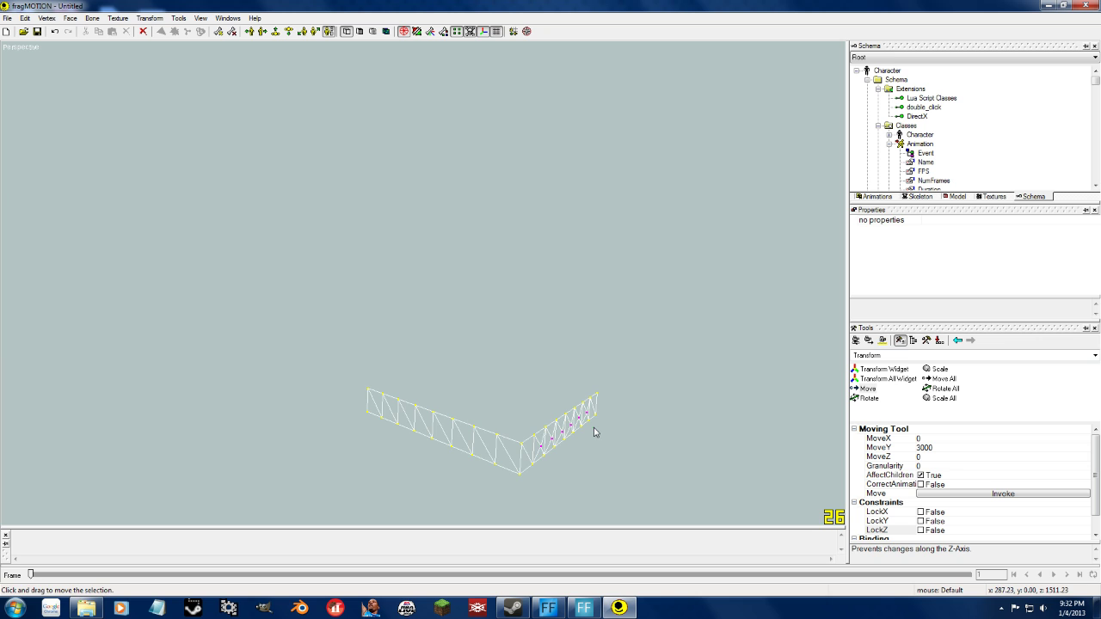
scroll(542, 445, up, 2)
middle_drag(543, 445, 560, 489)
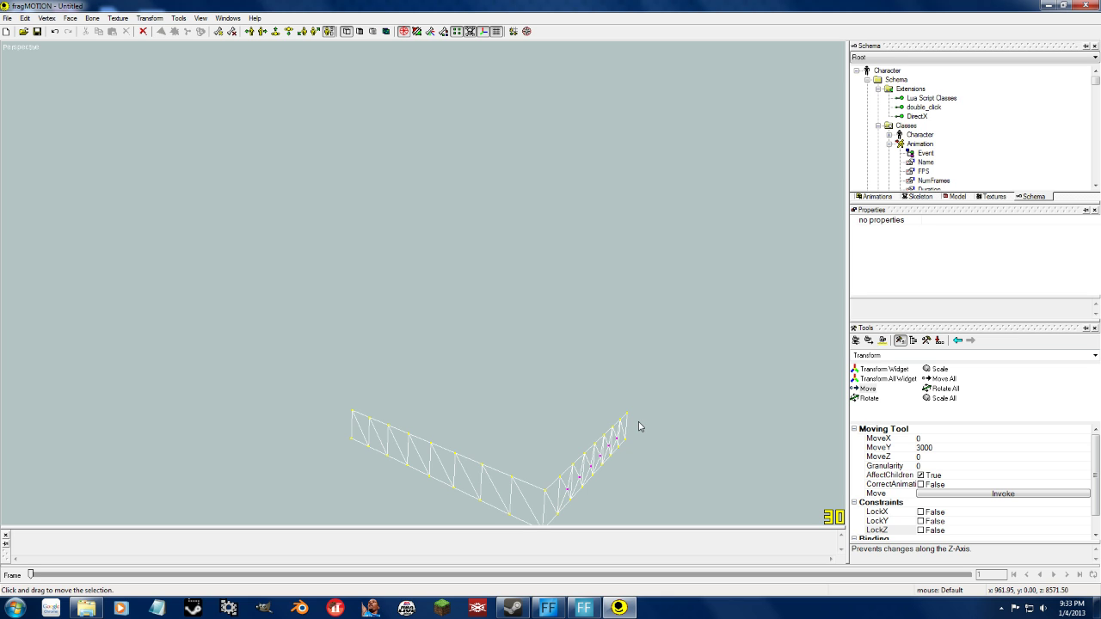
Open another model from the Models folder in place of the edited skirt.
click(7, 18)
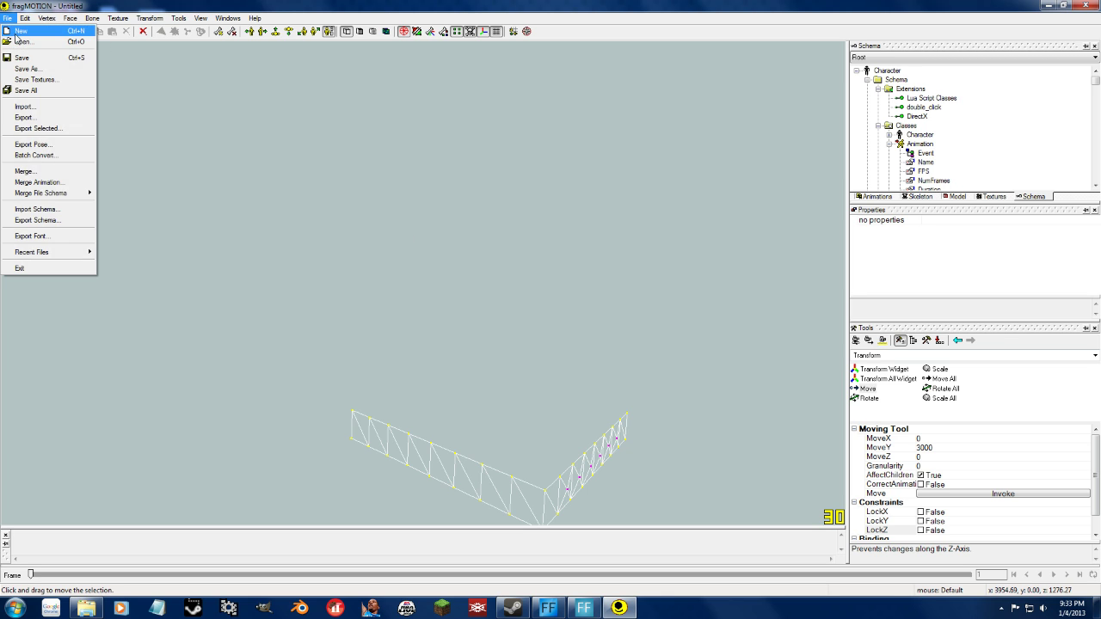
click(21, 41)
click(177, 242)
double_click(150, 234)
click(561, 341)
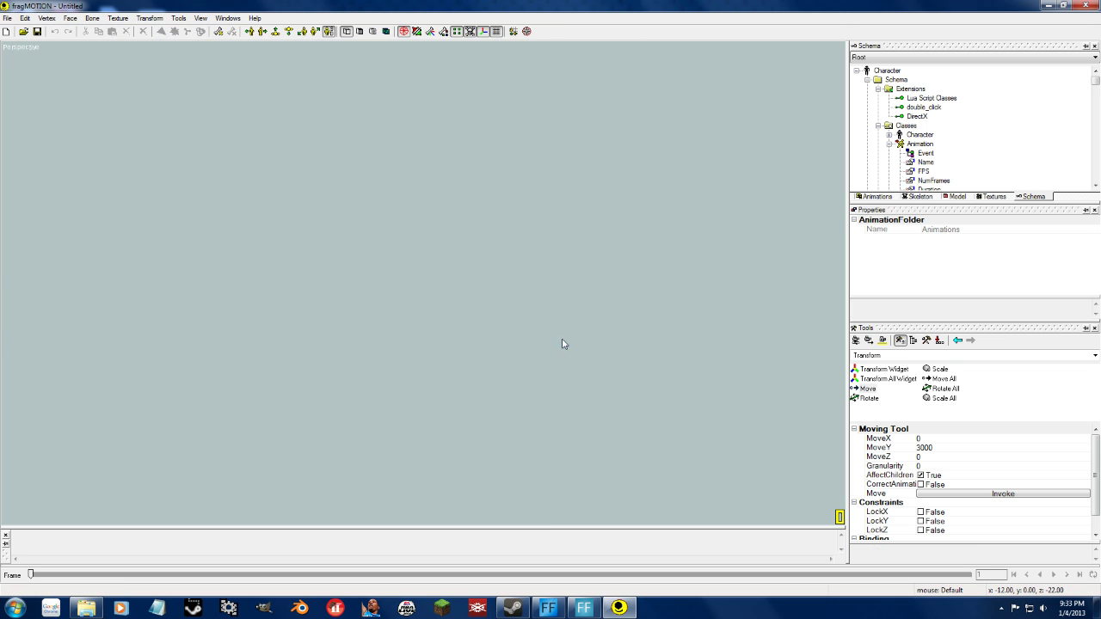
Open the arena building model with the walls and roof beams from the Models folder and view it from another side.
click(7, 17)
click(22, 41)
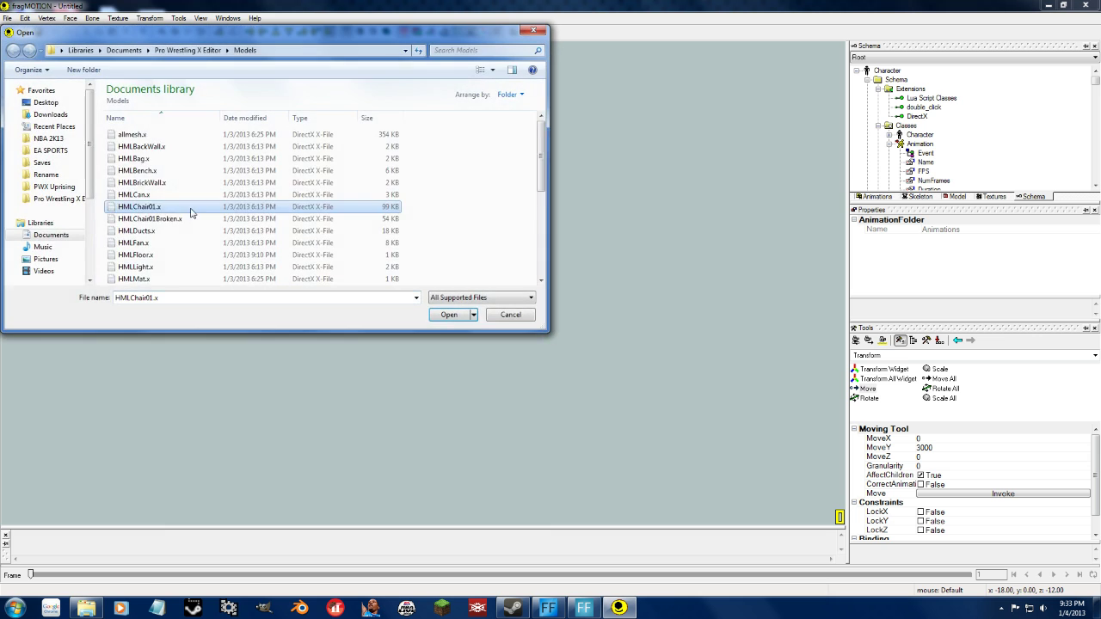
double_click(162, 266)
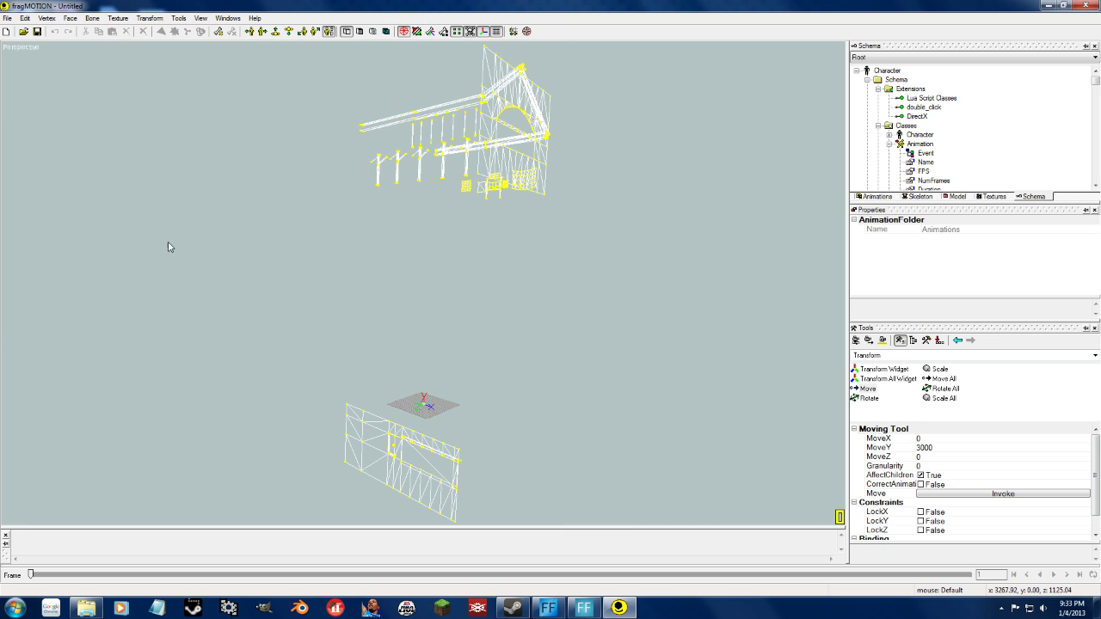
middle_drag(407, 217, 478, 292)
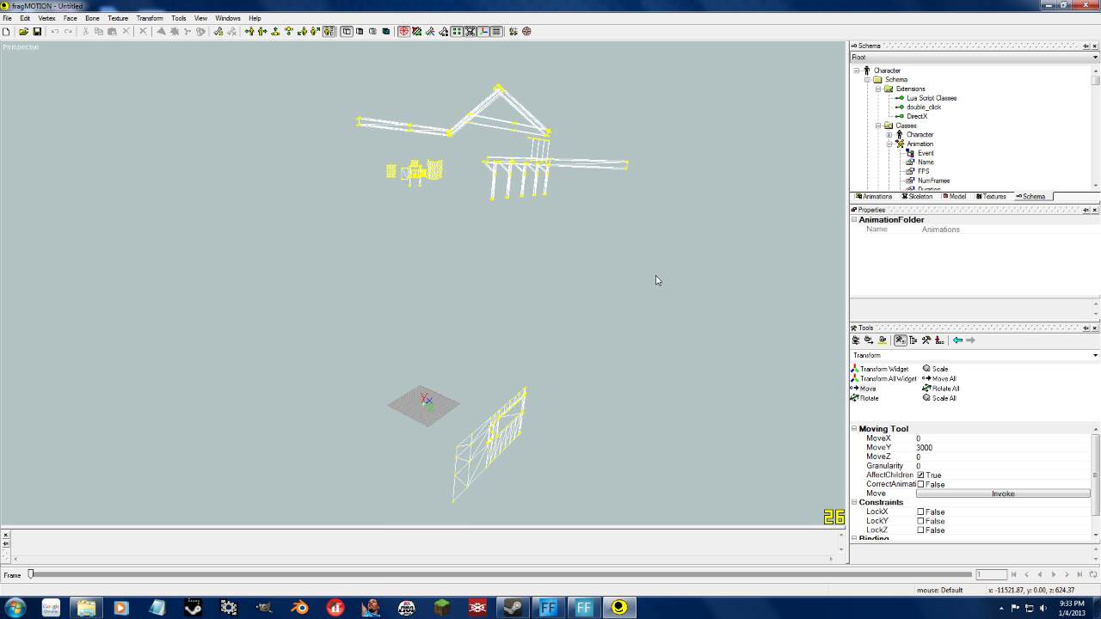